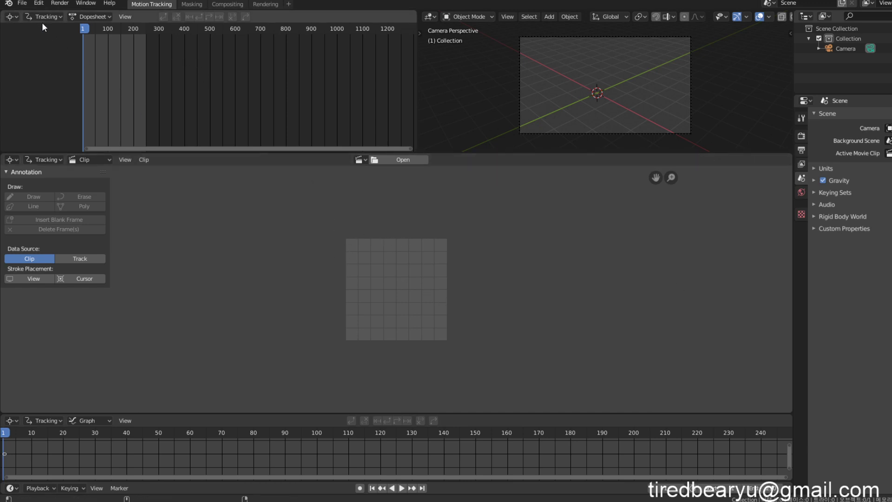
Create a new file from the VFX template.
left_click(27, 3)
mouse_move(29, 11)
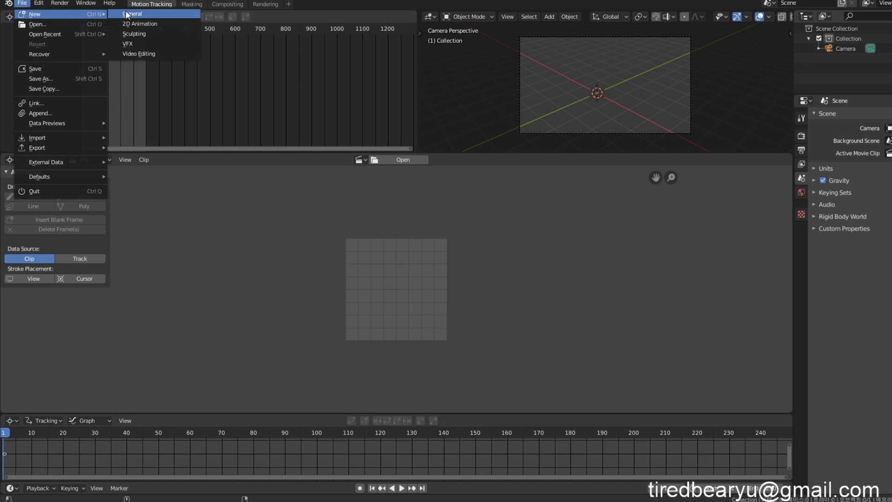
left_click(134, 43)
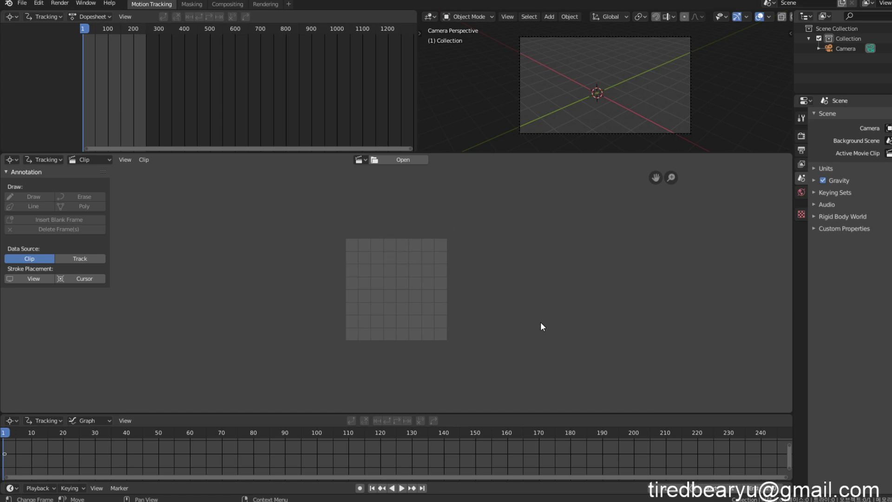
Load the image sequence starting at 0001.jpg from the w01 folder as the movie clip.
left_click(399, 159)
left_click(44, 159)
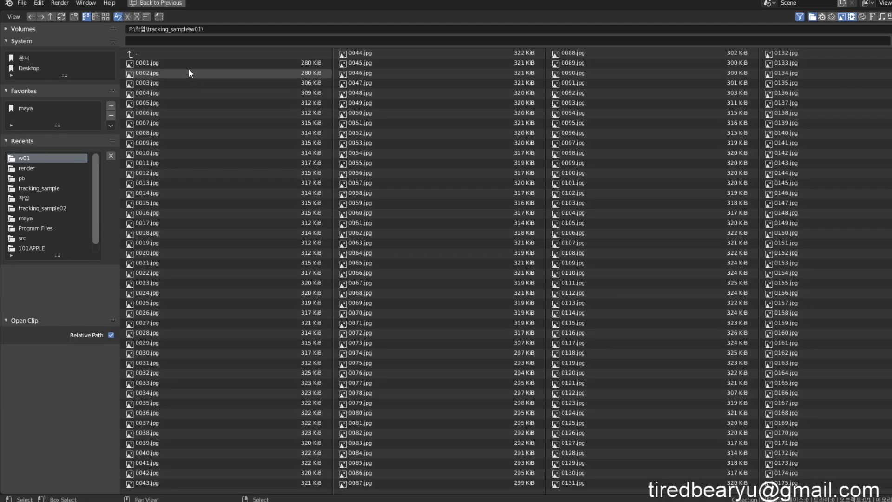
double_click(178, 65)
scroll(388, 238, "down", 4)
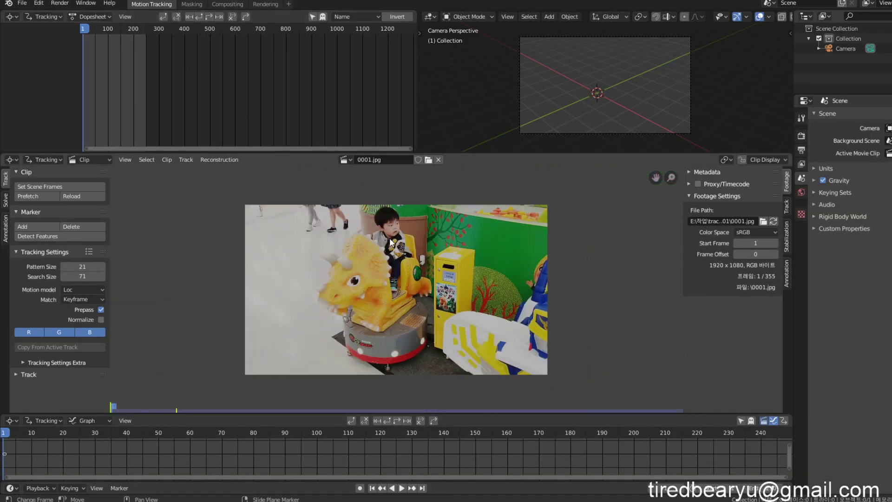
Enlarge the clip editor area and set the scene frame range to match the loaded clip.
scroll(451, 279, "up", 1)
mouse_move(451, 279)
middle_mouse_down()
mouse_move(484, 262)
mouse_move(462, 281)
middle_mouse_up()
scroll(484, 262, "down", 1)
left_click_drag(492, 154, 494, 133)
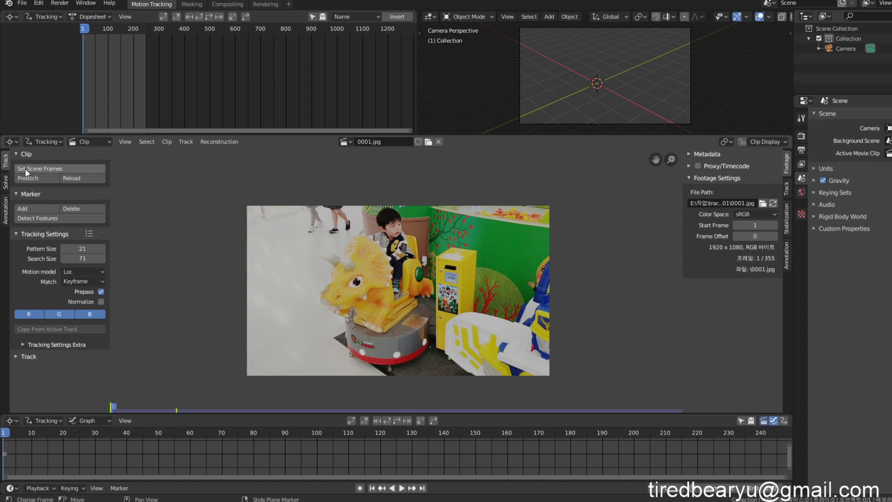
left_click(52, 168)
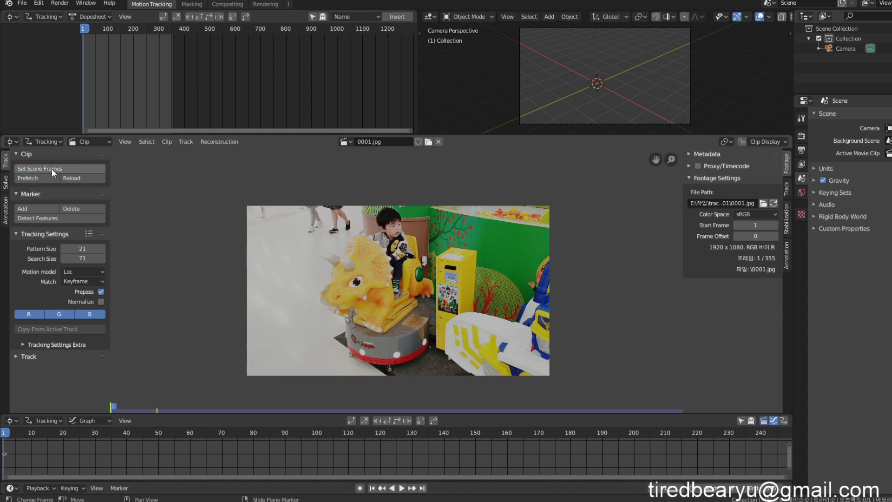
Scrub through the footage around frames 113 to 176 and stop at frame 158 to check the camera movement.
scroll(316, 395, "down", 1)
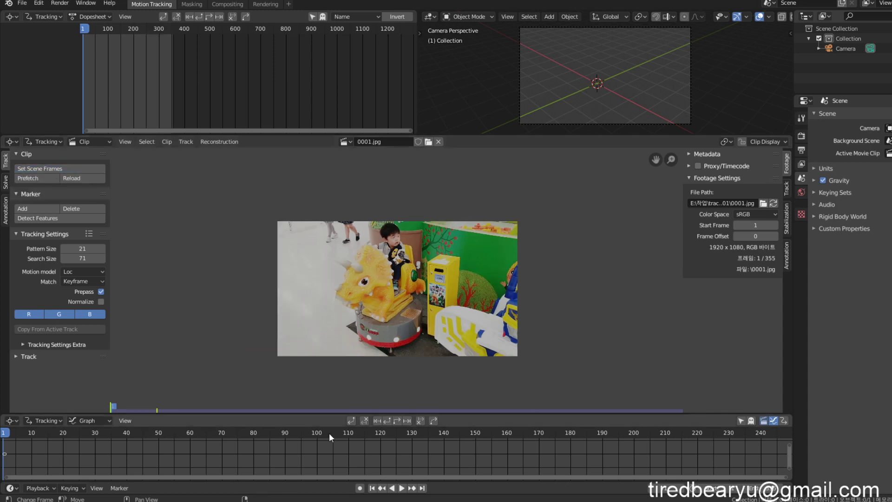
scroll(486, 410, "down", 1)
scroll(447, 450, "down", 4)
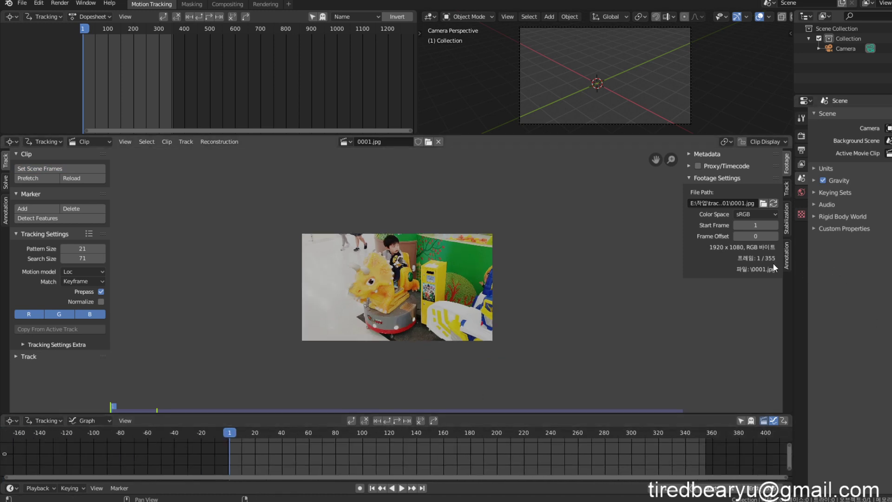
left_click_drag(246, 431, 380, 445)
scroll(474, 393, "up", 2)
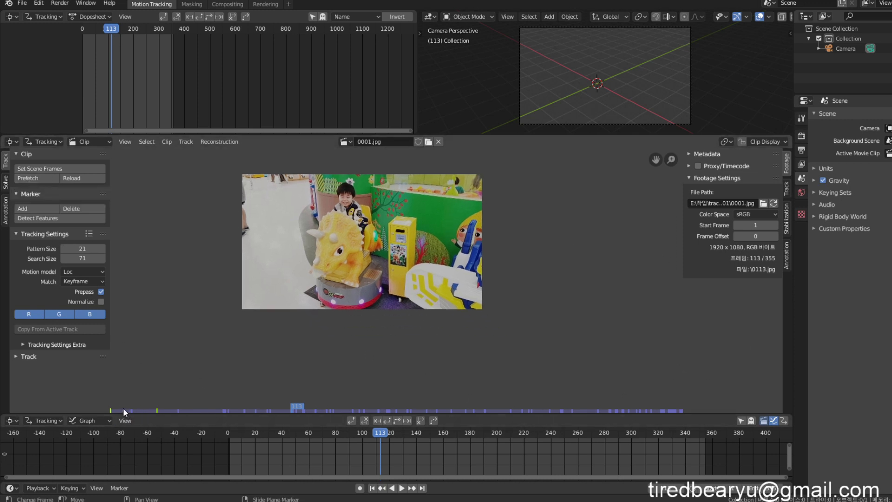
left_click_drag(388, 435, 466, 444)
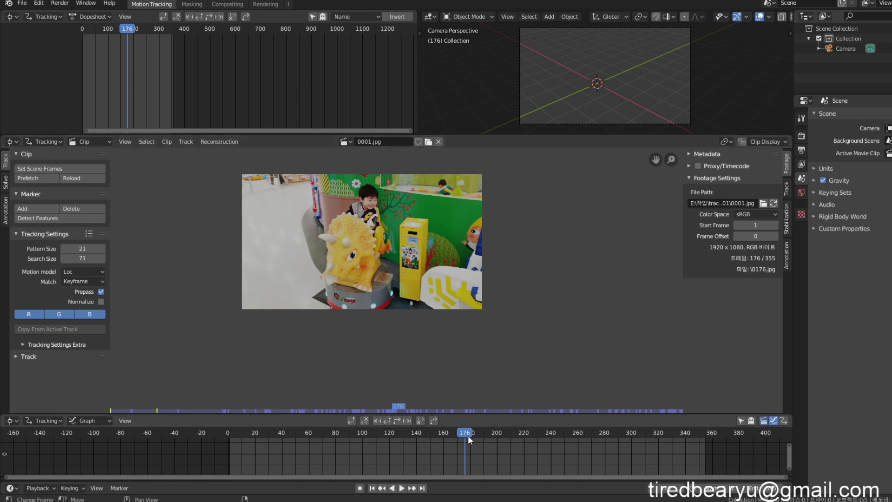
mouse_move(467, 436)
left_mouse_down()
mouse_move(529, 433)
mouse_move(426, 434)
mouse_move(456, 437)
mouse_move(441, 435)
left_mouse_up()
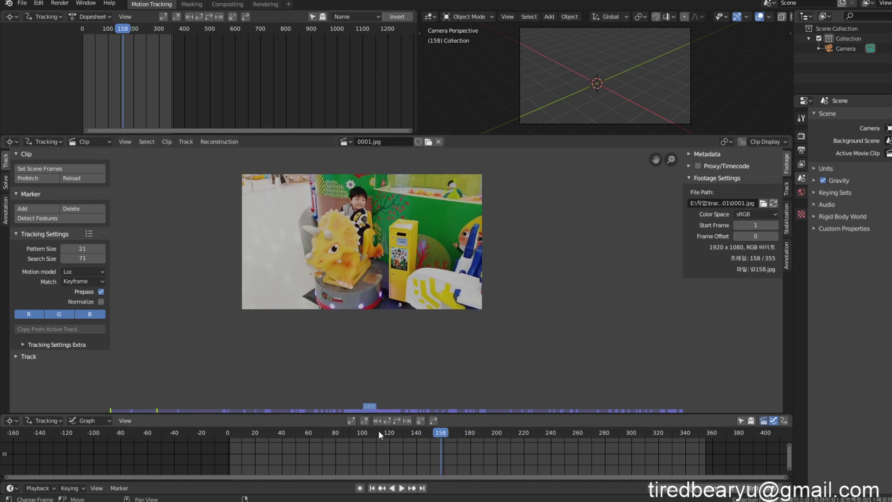
Prefetch the clip's frames into the cache and scrub the footage up to frame 199.
left_click(32, 178)
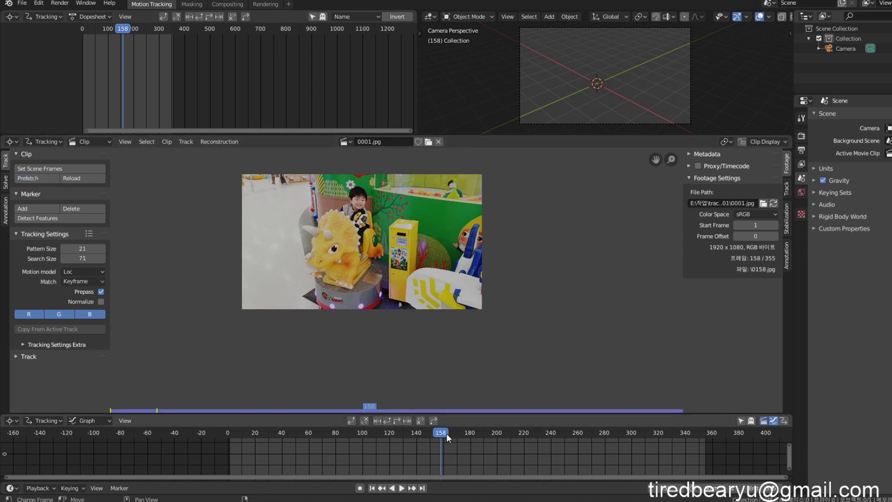
left_click_drag(448, 435, 445, 463)
left_click(489, 472)
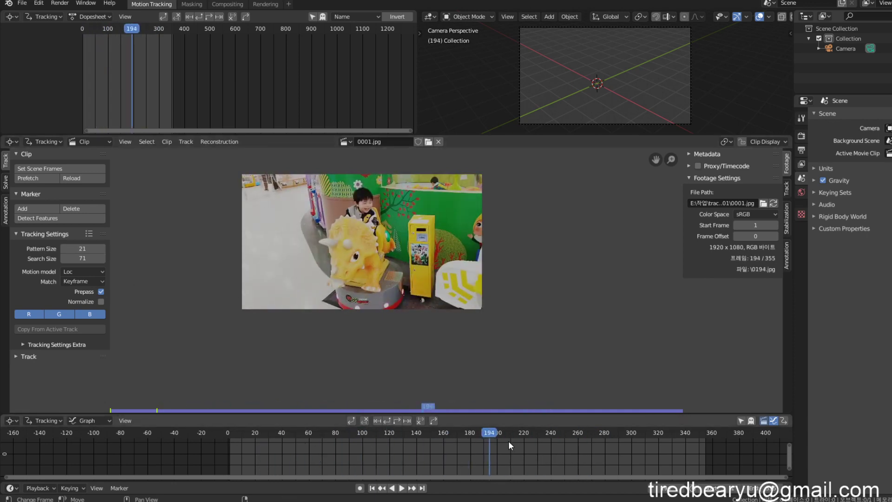
left_click_drag(488, 434, 495, 451)
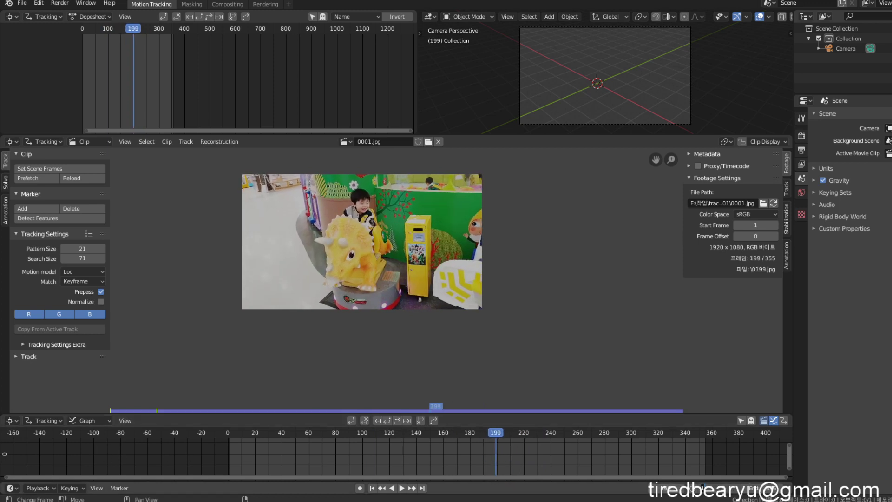
Limit the scene frame range by setting the start frame to 100 and the end frame to 200.
type("100")
key("Return")
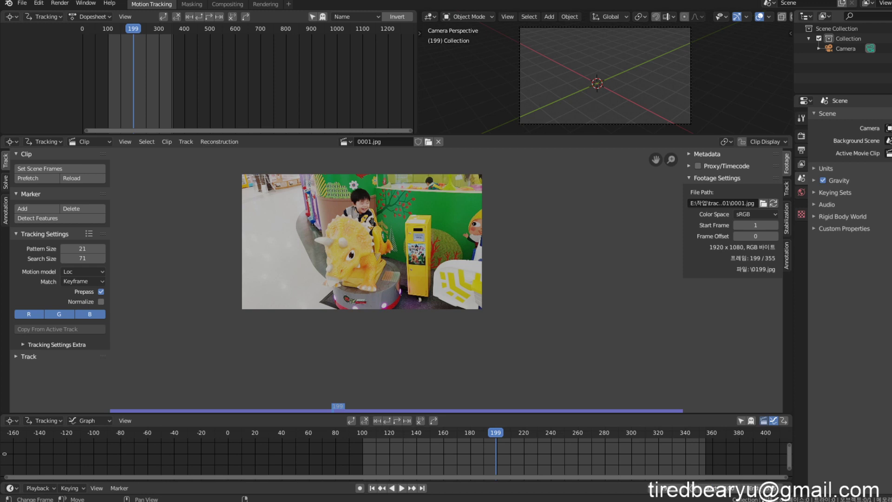
type("200")
key("Return")
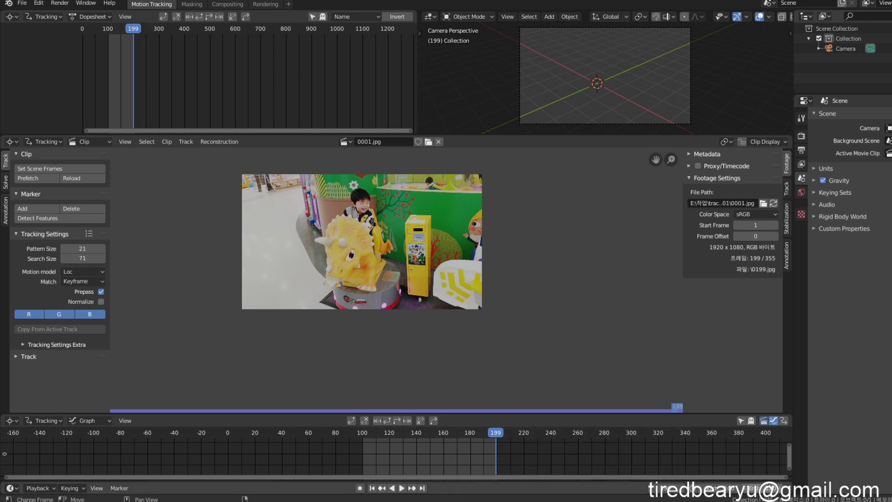
Scrub back through the shortened frame range to frame 122, with the range centred in the graph timeline.
left_click_drag(500, 433, 447, 458)
scroll(448, 459, "up", 6)
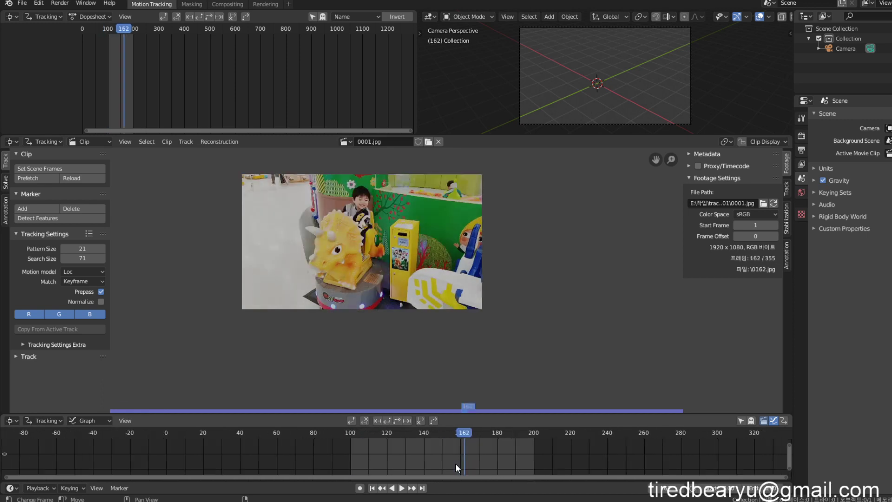
middle_click_drag(492, 452, 415, 441)
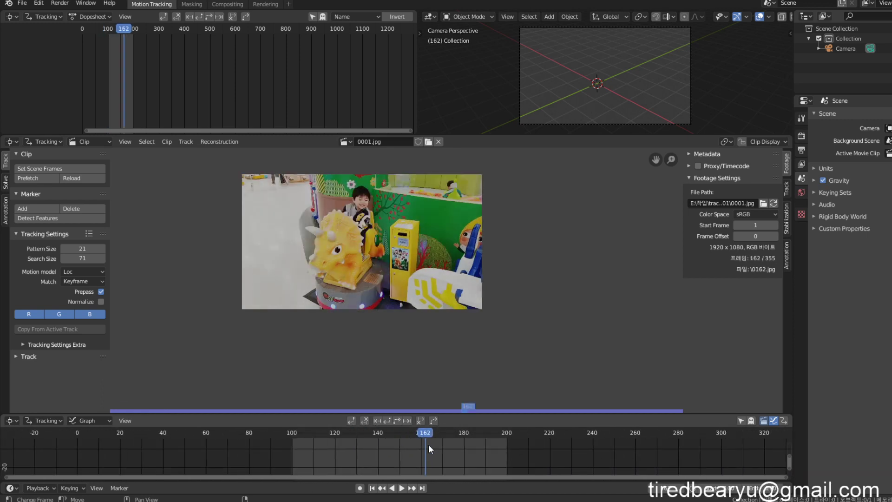
scroll(437, 448, "down", 1)
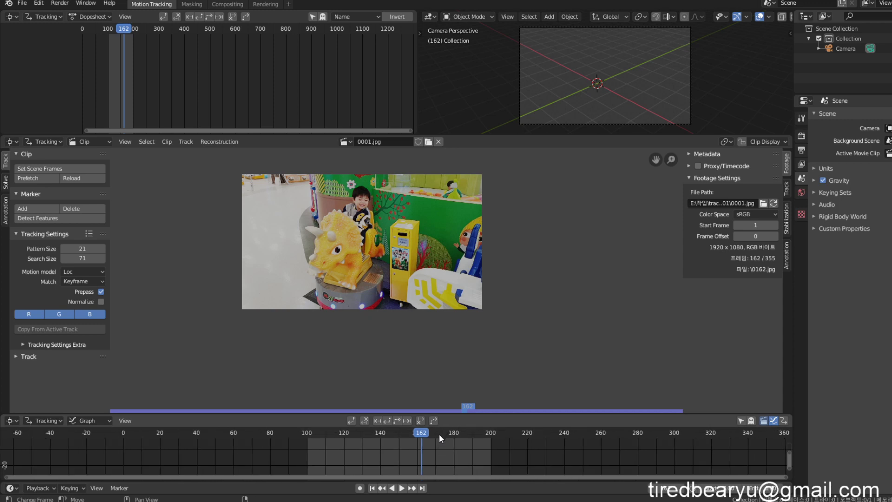
left_click_drag(422, 435, 348, 459)
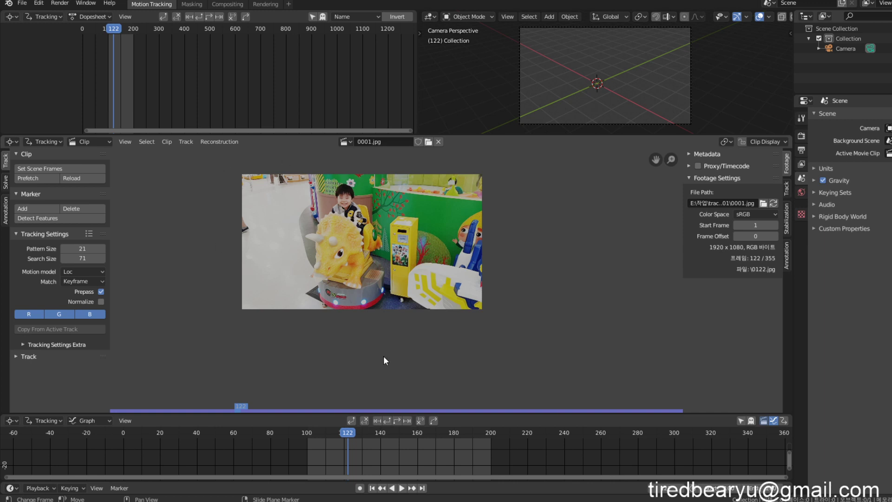
Show the footage larger and review it from the first frames of the range up to frame 158.
scroll(514, 381, "up", 3)
middle_click_drag(492, 352, 528, 391)
scroll(502, 324, "down", 1)
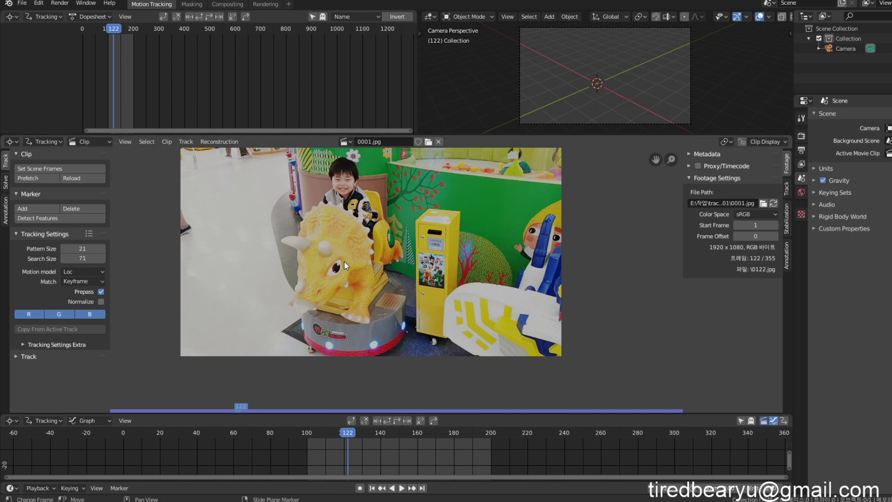
middle_click_drag(344, 261, 345, 294)
middle_click_drag(383, 347, 380, 322)
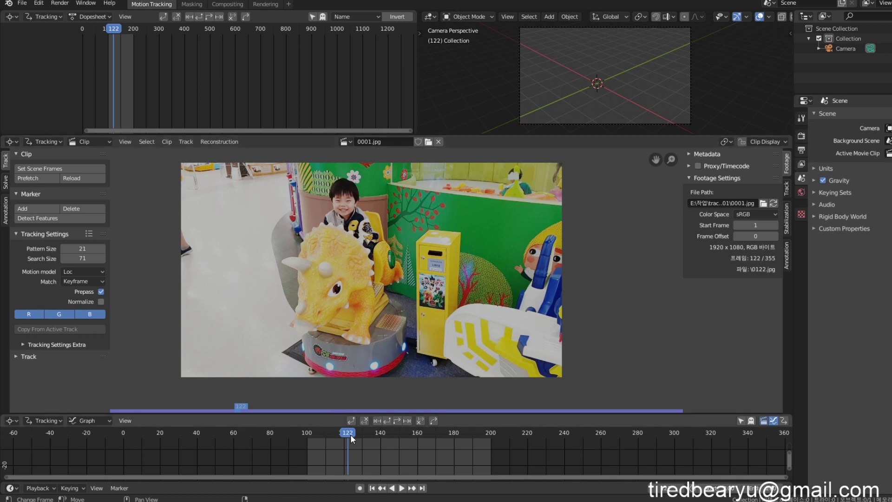
left_click_drag(351, 434, 311, 450)
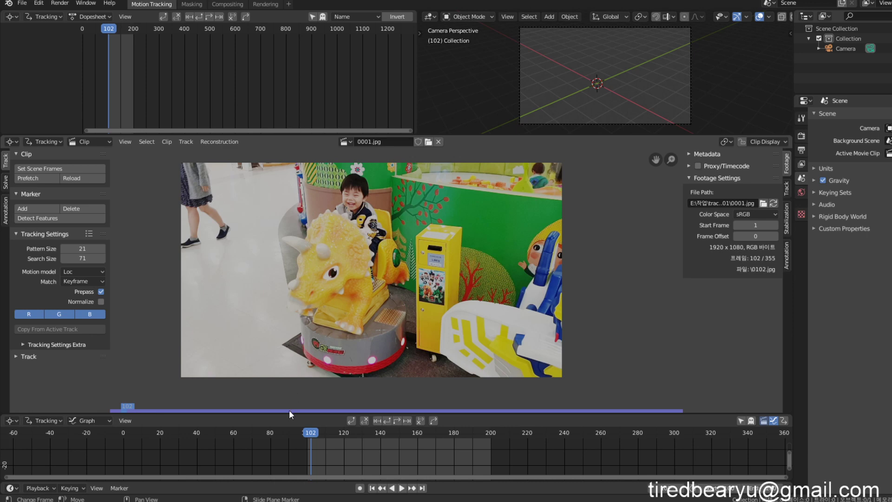
left_click_drag(309, 432, 306, 436)
left_click_drag(498, 454, 414, 419)
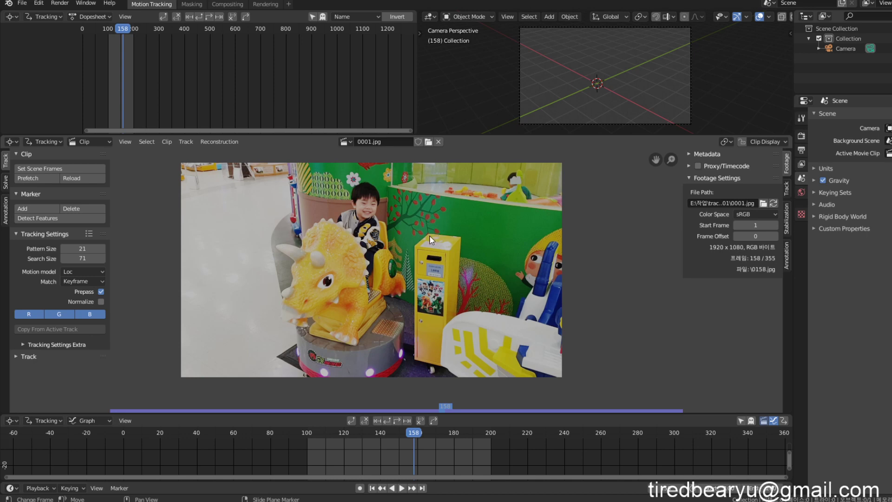
Examine the tree leaves, yellow coin box and ride closely at frame 158 for high-contrast features suitable for tracking.
middle_click_drag(444, 219, 425, 366, "ctrl")
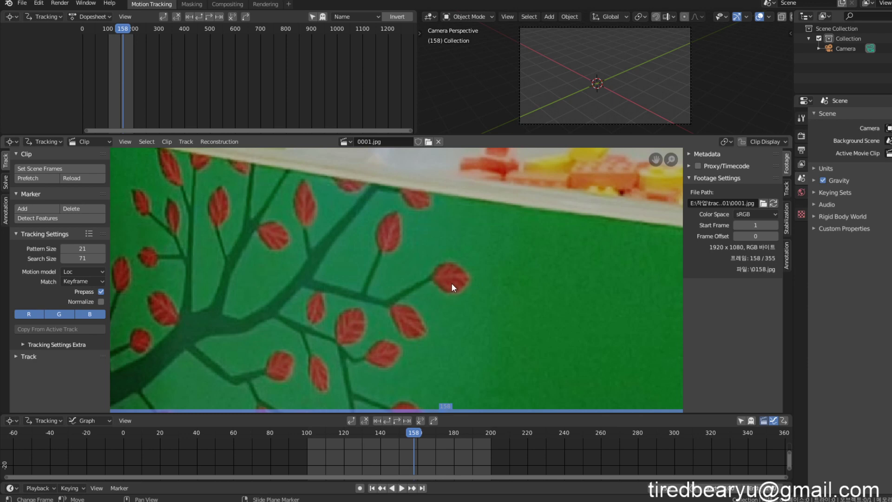
scroll(453, 282, "down", 6)
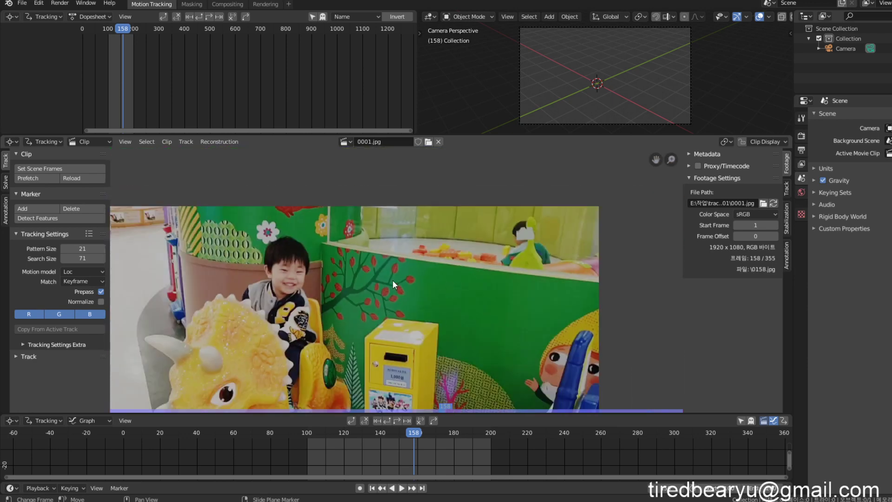
scroll(427, 297, "up", 5)
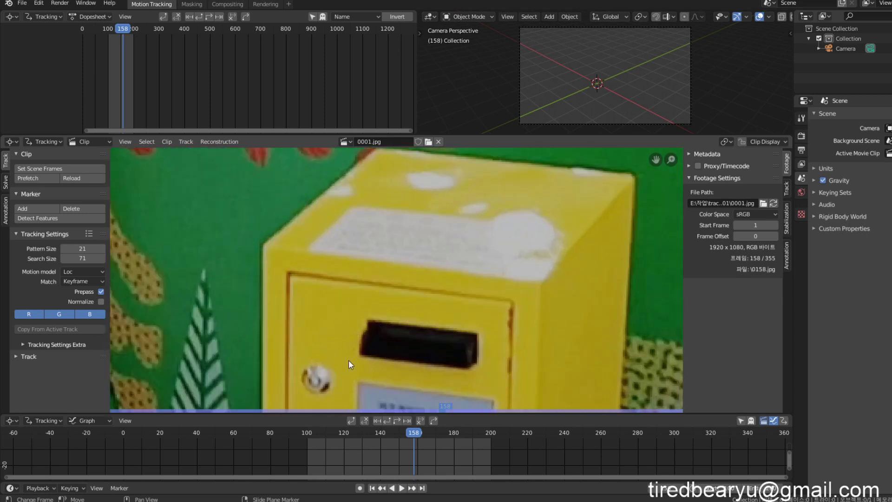
scroll(372, 364, "down", 3)
middle_click_drag(402, 325, 419, 275)
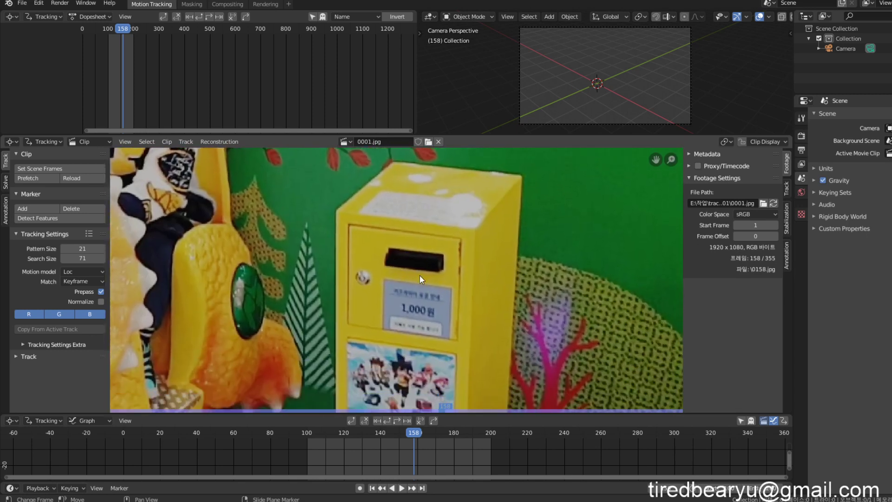
scroll(418, 288, "down", 4)
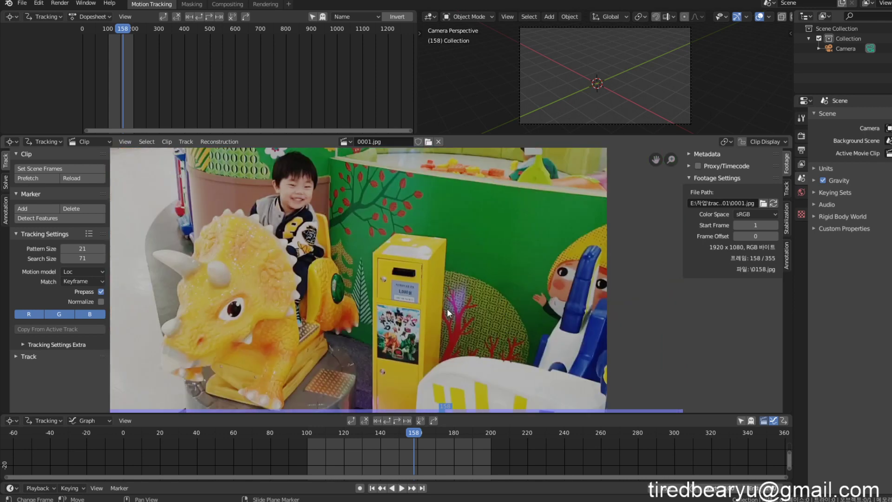
middle_click_drag(448, 308, 448, 230)
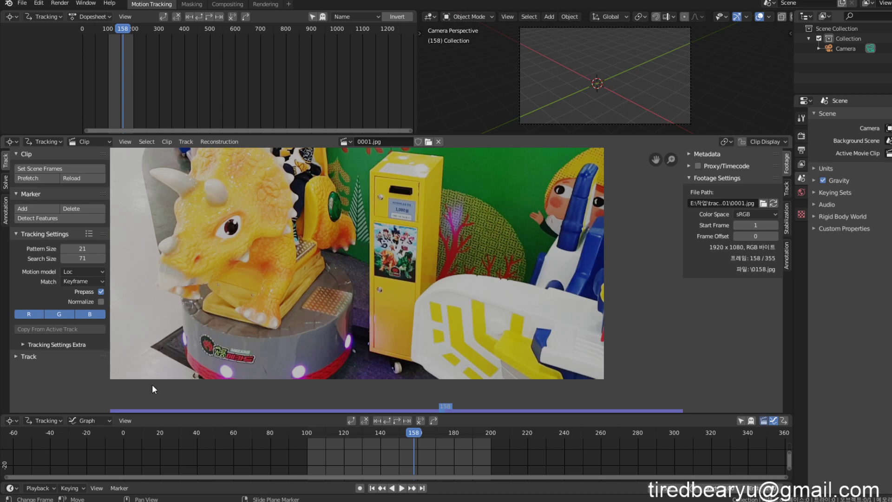
Try to place a tracking marker just below the yellow coin box's black slot at frame 158.
left_click(32, 209)
middle_click_drag(403, 218, 391, 266)
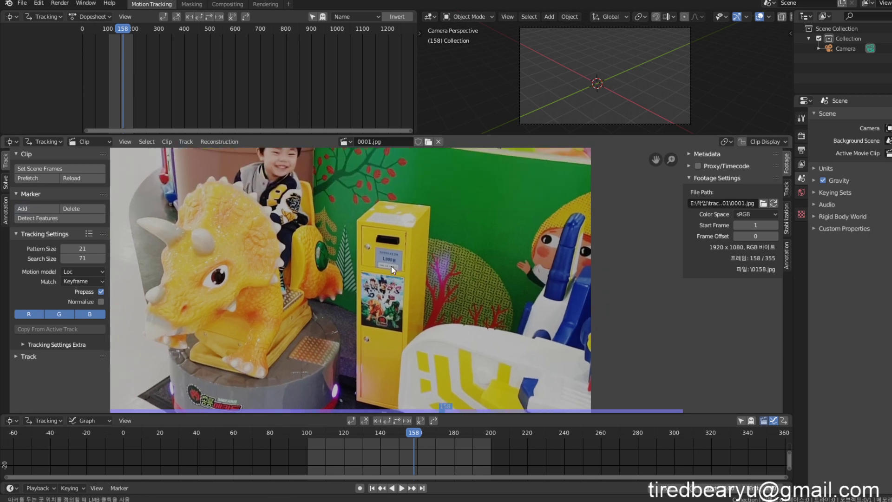
scroll(419, 266, "up", 8)
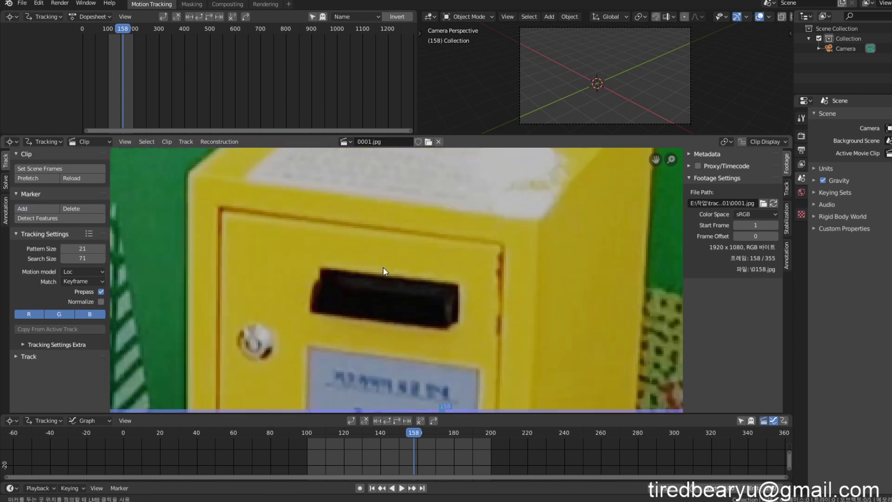
scroll(383, 267, "up", 2)
middle_click_drag(387, 272, 423, 284)
left_click(416, 432)
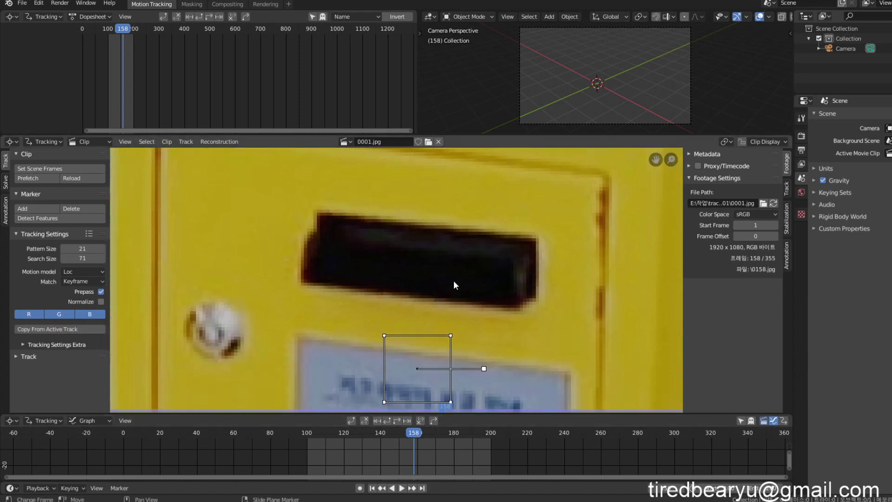
Add a tracking marker at frame 100, centred on the upper-left corner of the yellow coin box's black slot.
left_click_drag(406, 434, 308, 436)
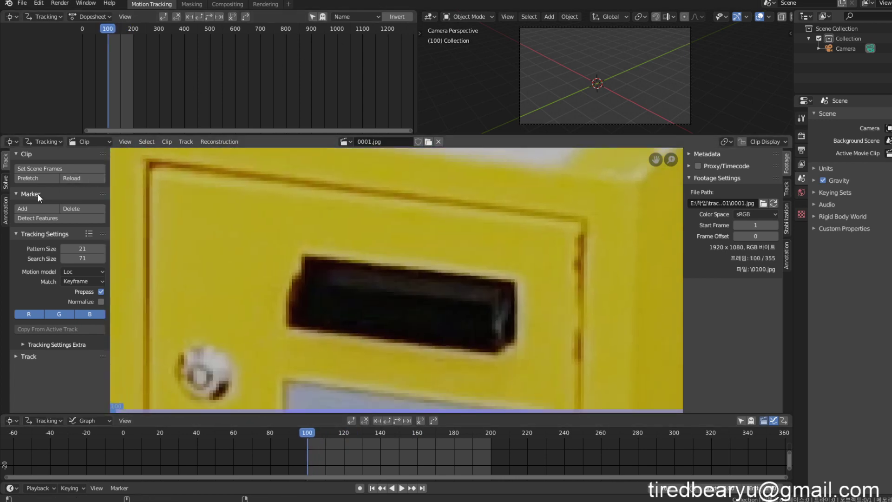
left_click(29, 210)
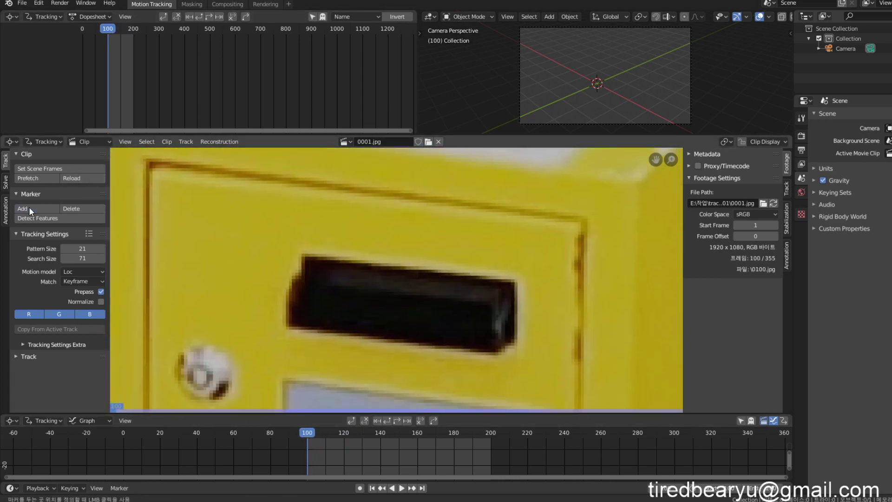
left_click(303, 256)
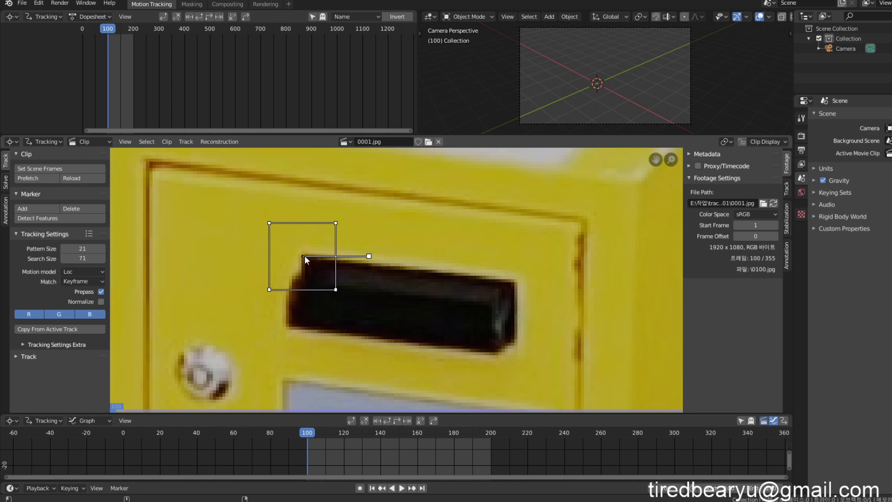
left_click_drag(304, 255, 311, 270)
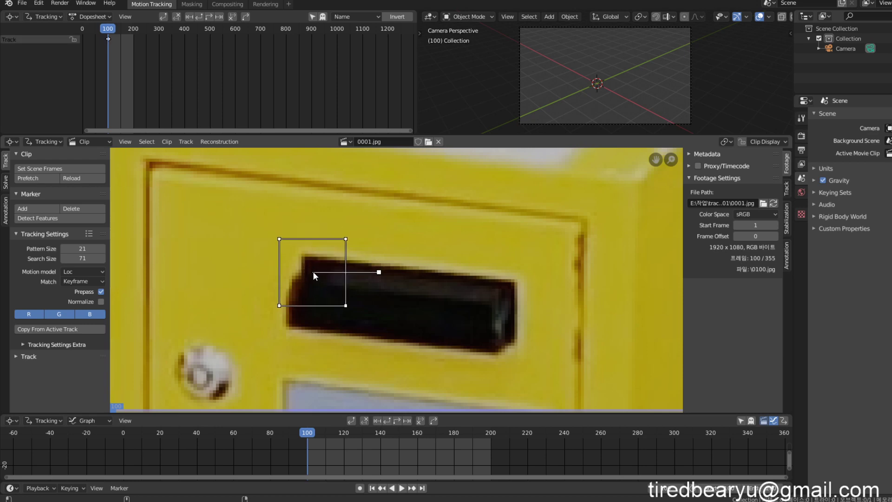
left_click_drag(312, 269, 304, 252)
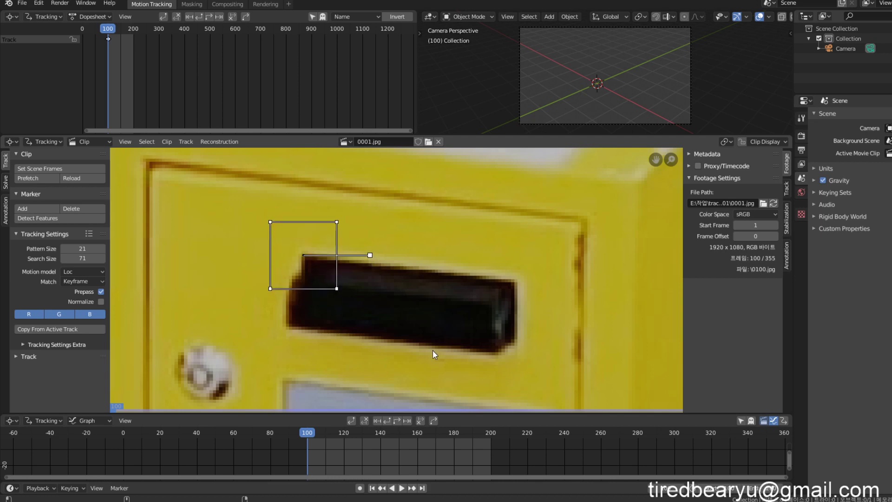
Fine-tune the marker's position on the slot's upper-left corner with the help of an enlarged track preview.
left_click(788, 187)
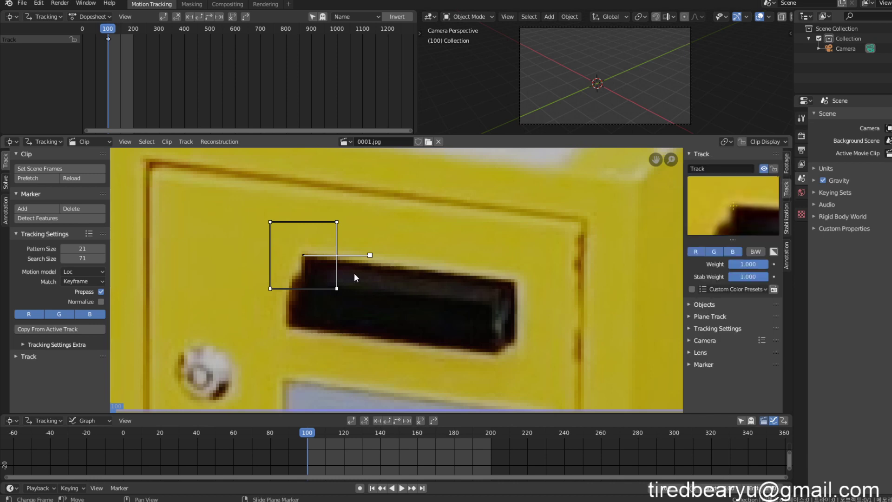
mouse_move(309, 256)
left_mouse_down()
mouse_move(348, 274)
mouse_move(307, 257)
left_mouse_up()
scroll(322, 268, "down", 4)
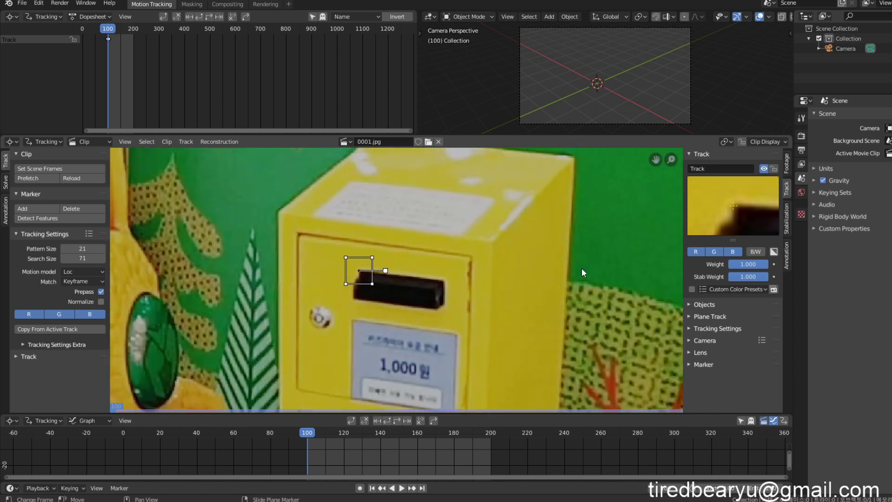
left_click_drag(359, 271, 360, 271)
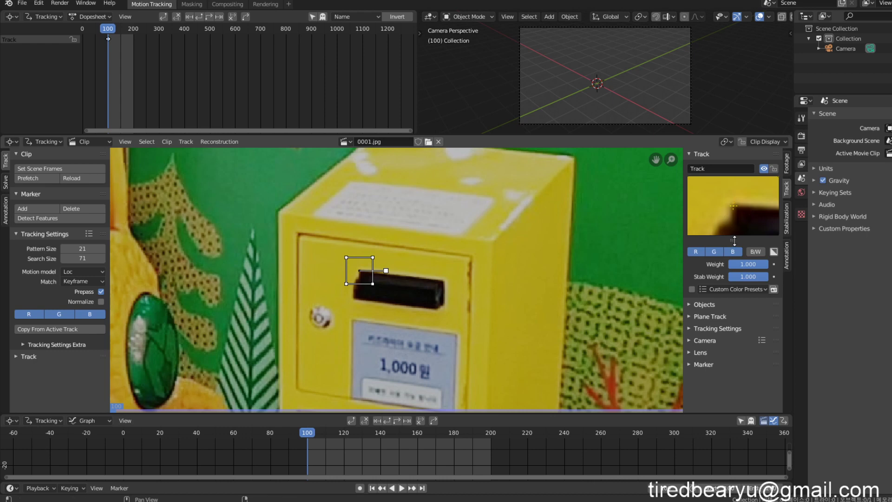
left_click_drag(734, 241, 738, 268)
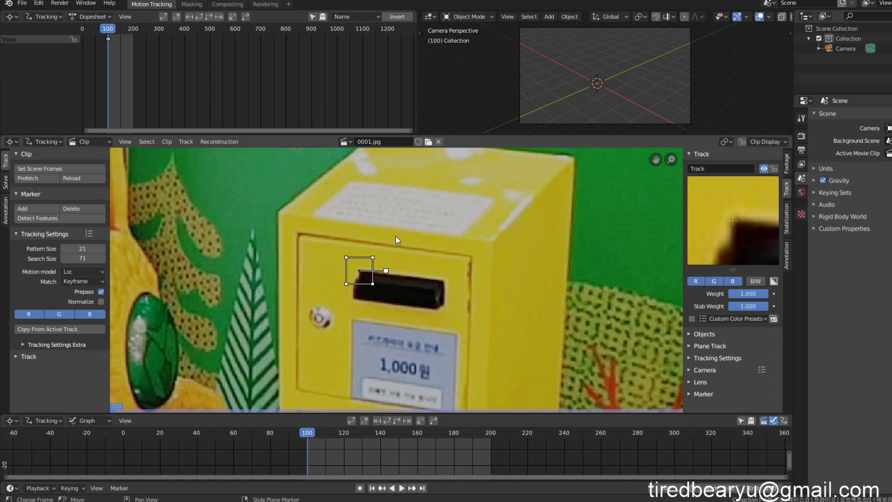
Display the marker's search area and resize it to about three times the width of its pattern area.
key("alt+s")
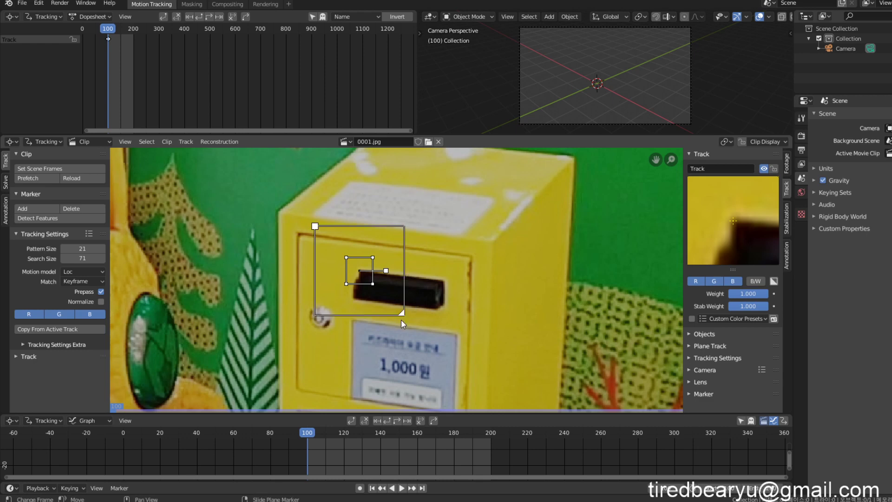
mouse_move(402, 314)
left_mouse_down()
mouse_move(384, 296)
mouse_move(397, 313)
left_mouse_up()
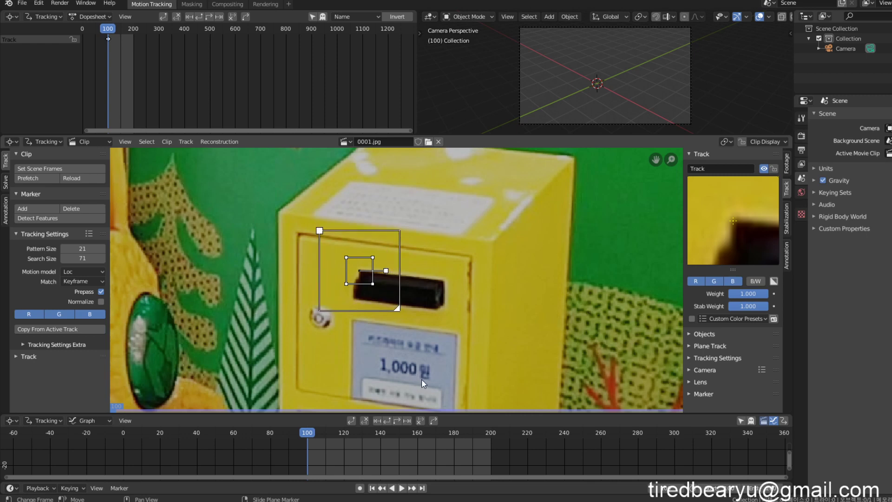
left_click_drag(402, 314, 430, 343)
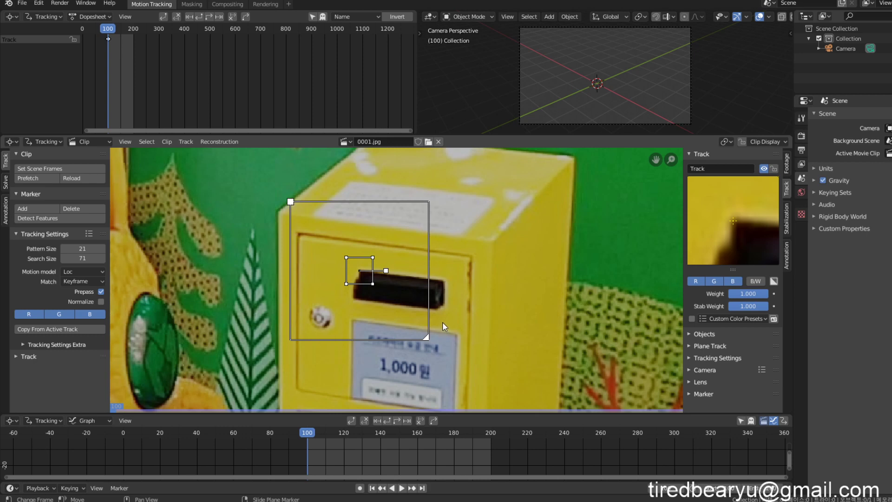
left_click_drag(428, 336, 393, 304)
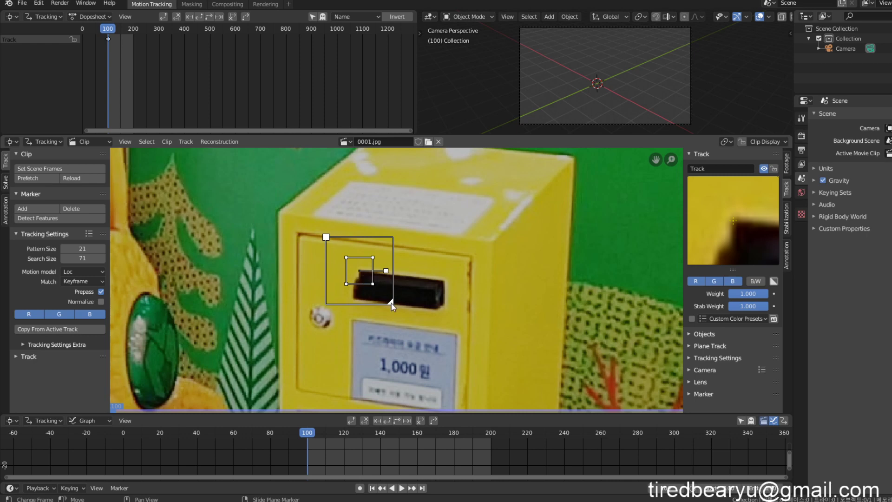
mouse_move(392, 306)
left_mouse_down()
mouse_move(456, 366)
mouse_move(396, 308)
left_mouse_up()
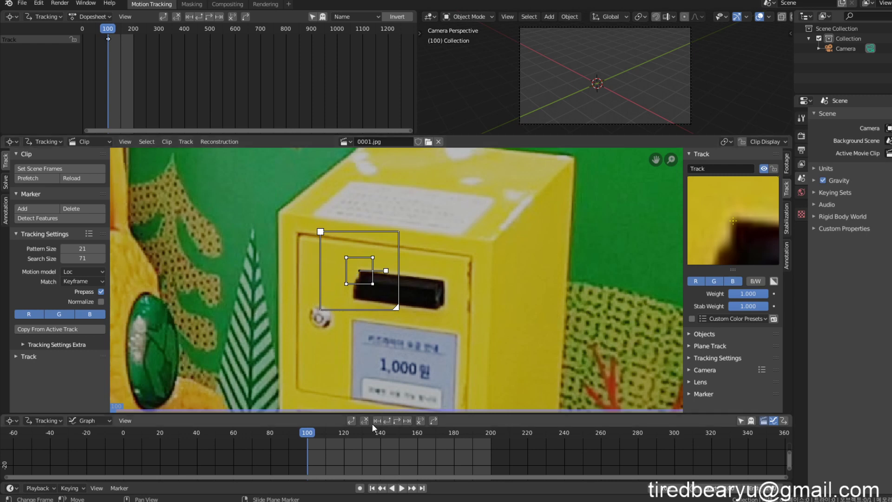
Track the slot-corner marker forward from frame 100, first by a single frame, to the end of the range at frame 200.
left_click(15, 356)
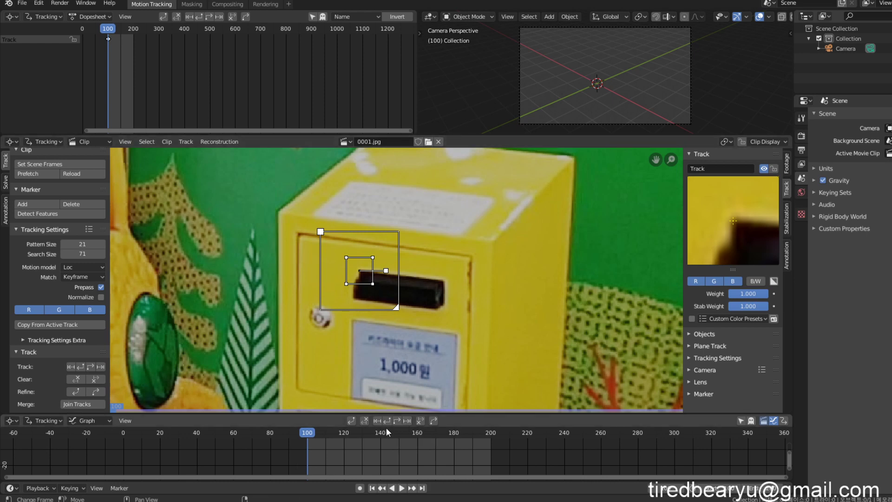
left_click(408, 420)
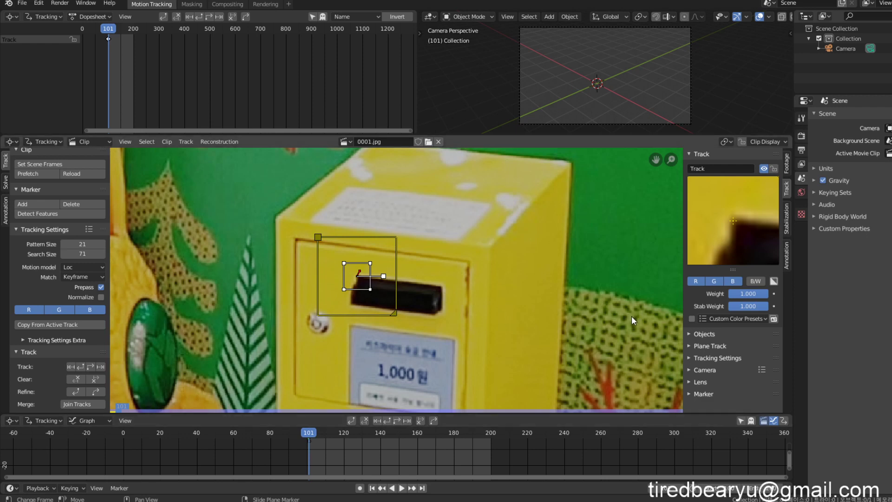
left_click(396, 419)
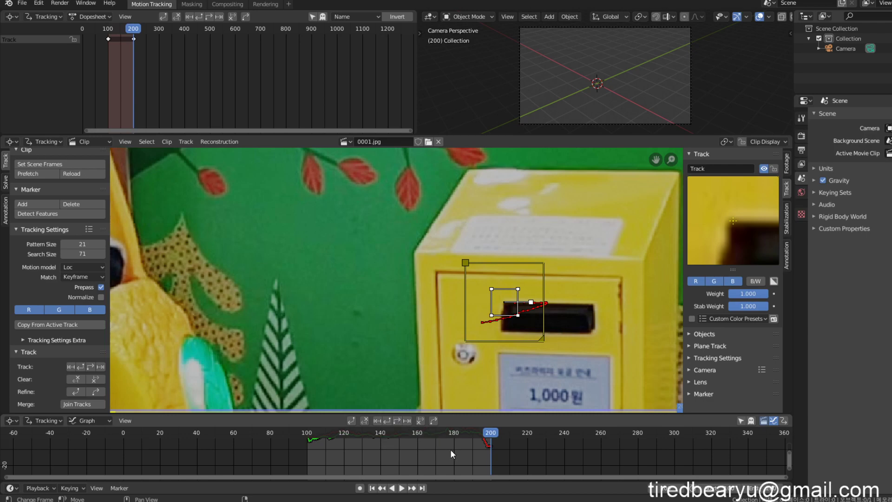
Review the tracked slot corner and its motion curves by scrubbing between frames 200, 158, 174, 124 and 145.
scroll(456, 457, "up", 1)
mouse_move(455, 456)
middle_mouse_down()
mouse_move(455, 472)
mouse_move(458, 464)
middle_mouse_up()
mouse_move(495, 436)
left_mouse_down()
mouse_move(313, 442)
mouse_move(415, 444)
left_mouse_up()
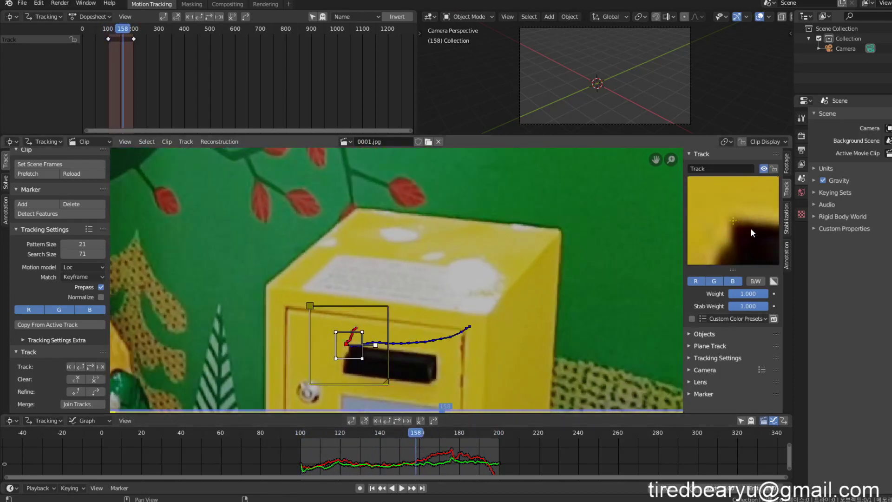
left_click_drag(336, 431, 447, 469)
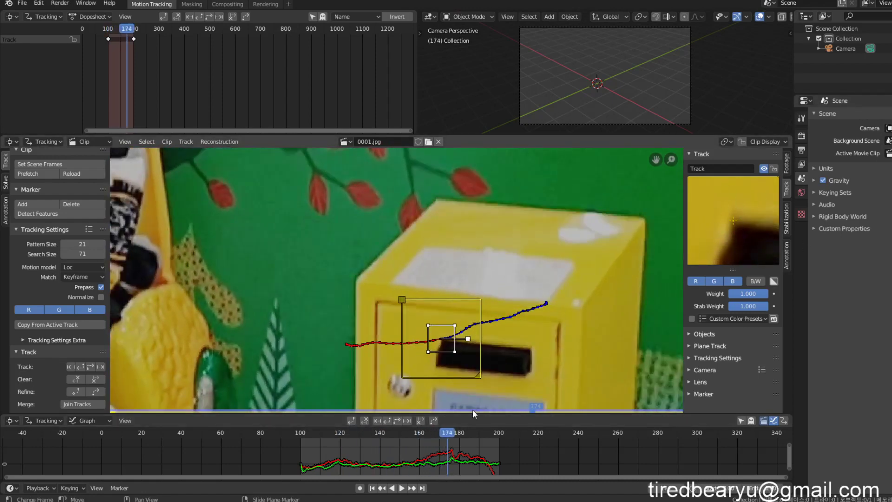
left_click_drag(453, 432, 348, 432)
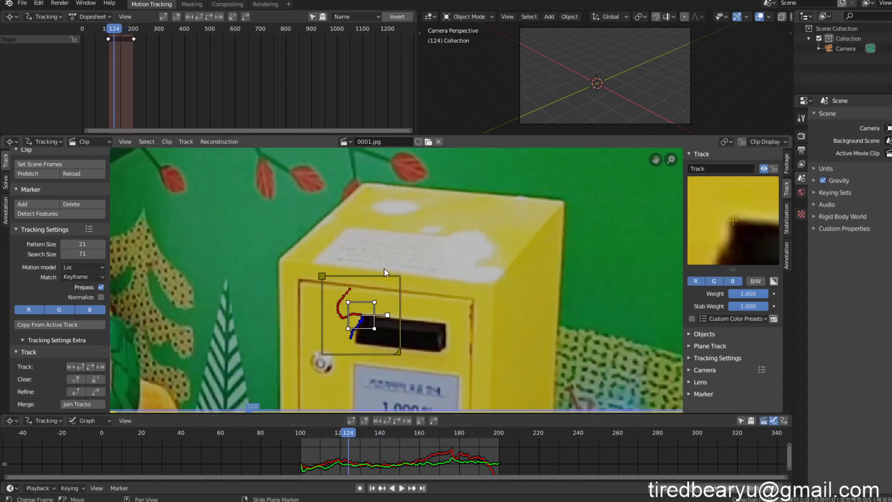
left_click_drag(369, 436, 389, 443)
scroll(387, 439, "left", 1)
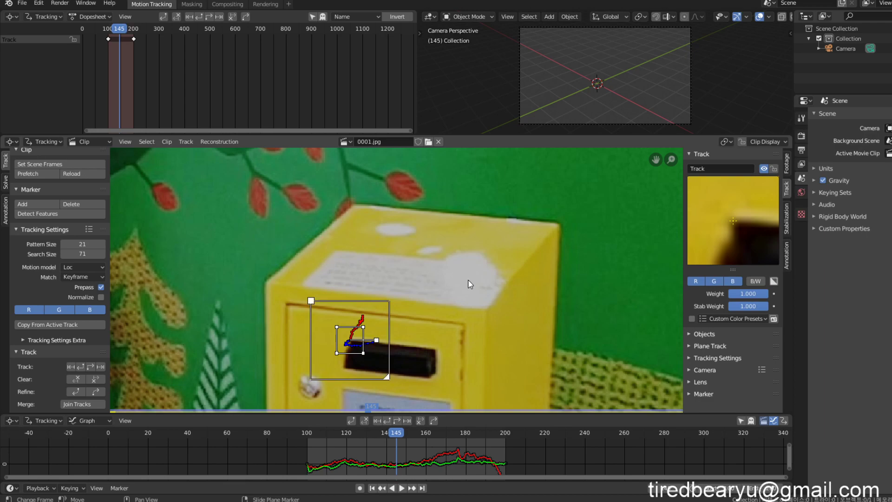
Lock the clip view to the selected marker and scrub through the range to frame 134 to check its stability.
key("l")
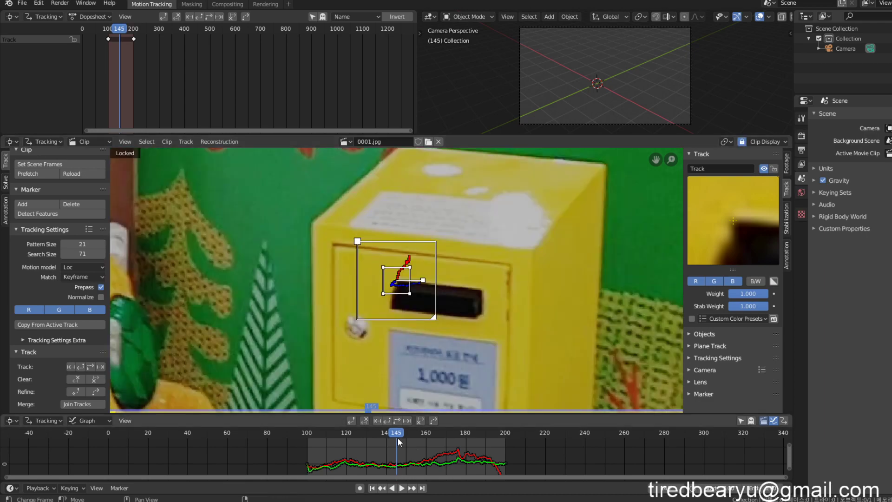
key("shift+Left")
key("Up")
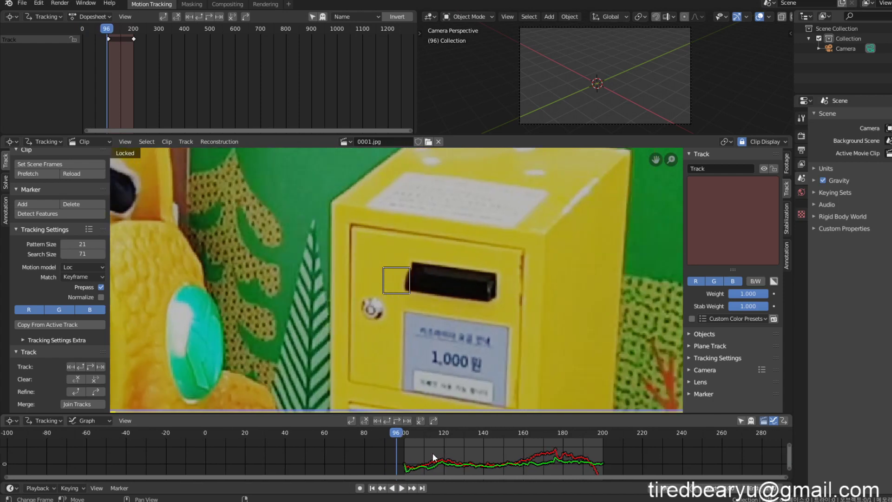
left_click_drag(398, 434, 475, 436)
middle_click_drag(500, 442, 429, 443)
scroll(429, 443, "down", 1)
left_click_drag(409, 433, 402, 466)
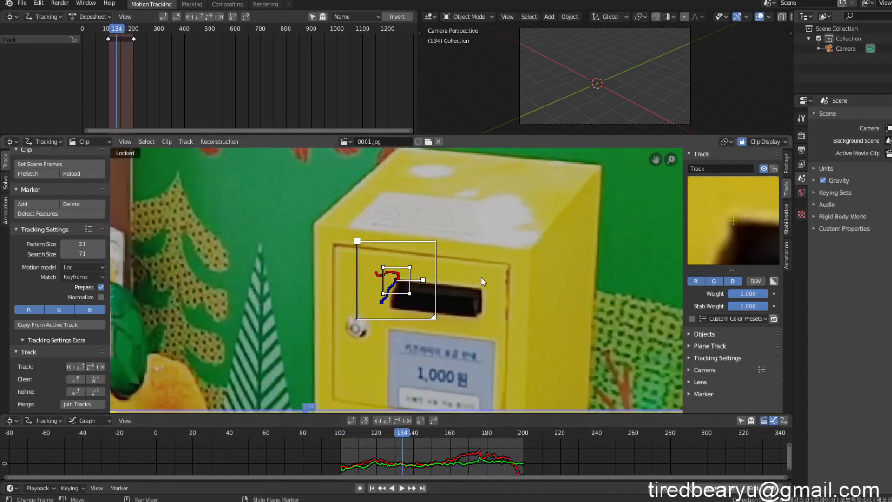
Try to place a second tracking marker on the coin box near the poster's lower edge at frame 134.
middle_click_drag(540, 310, 545, 244)
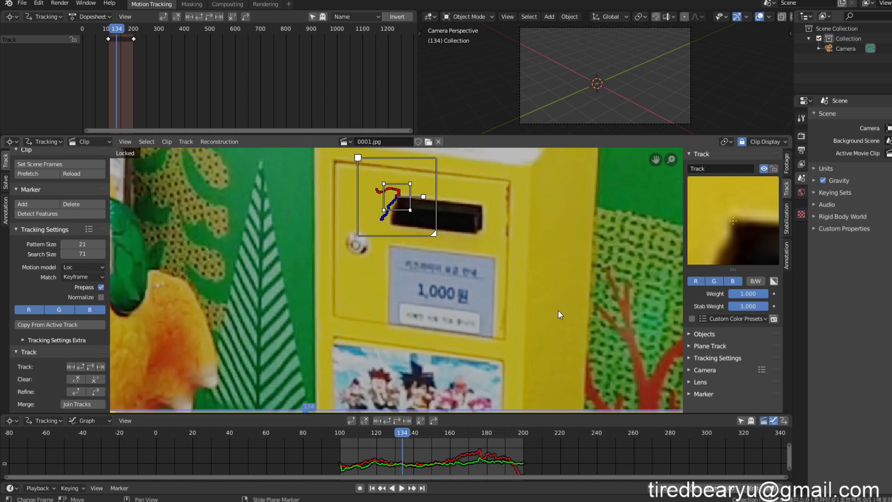
scroll(555, 305, "down", 2)
middle_click_drag(557, 304, 565, 266)
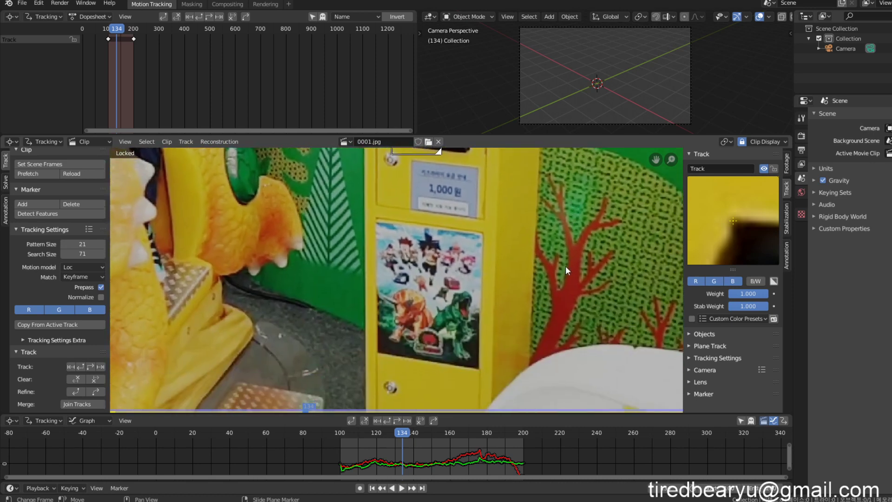
middle_click_drag(543, 336, 484, 275)
scroll(524, 300, "up", 4)
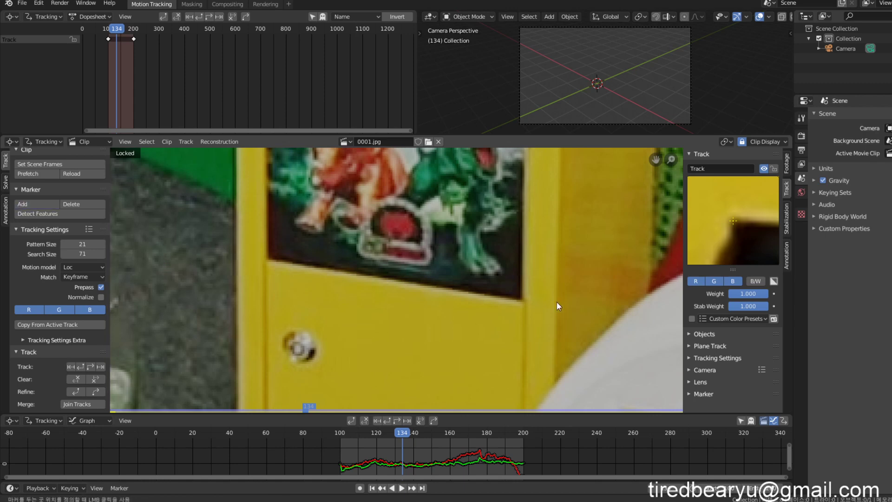
left_click(368, 437)
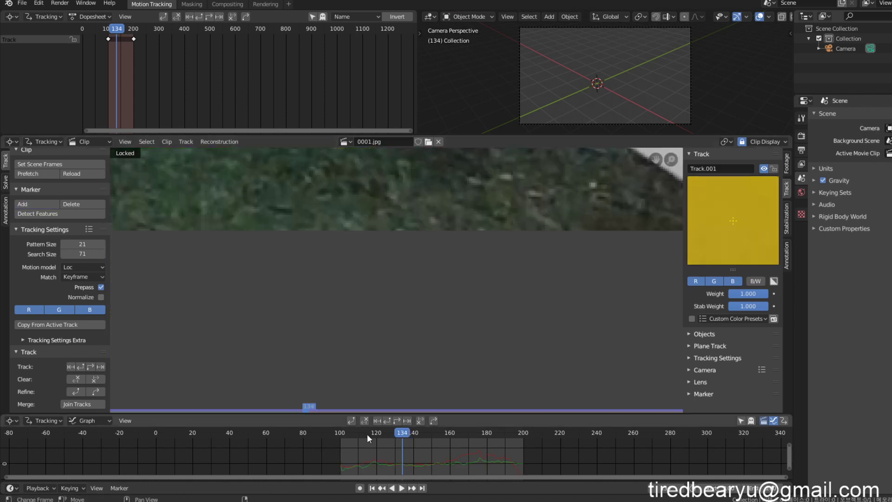
middle_click_drag(509, 234, 488, 232)
key("ctrl+z")
Add a second tracking marker on the lower-right corner of the coin box's poster at frame 100.
left_click_drag(406, 432, 341, 432)
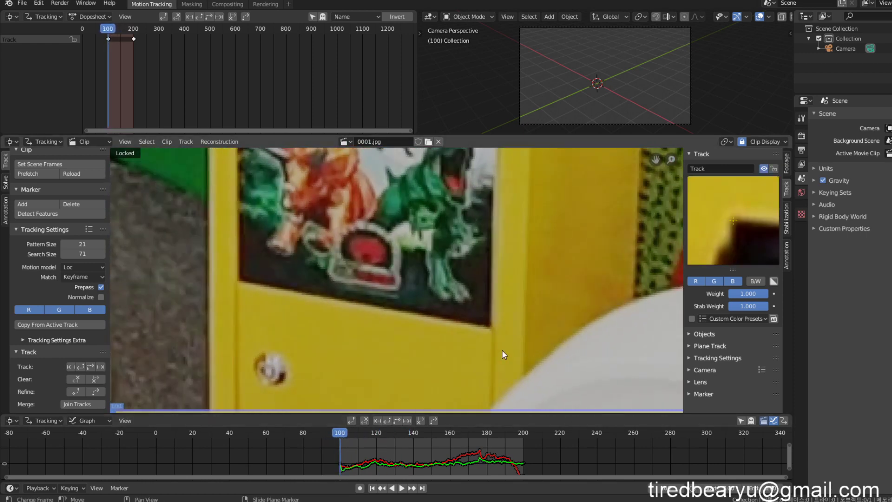
left_click(489, 327)
scroll(515, 247, "down", 8)
scroll(515, 250, "up", 8)
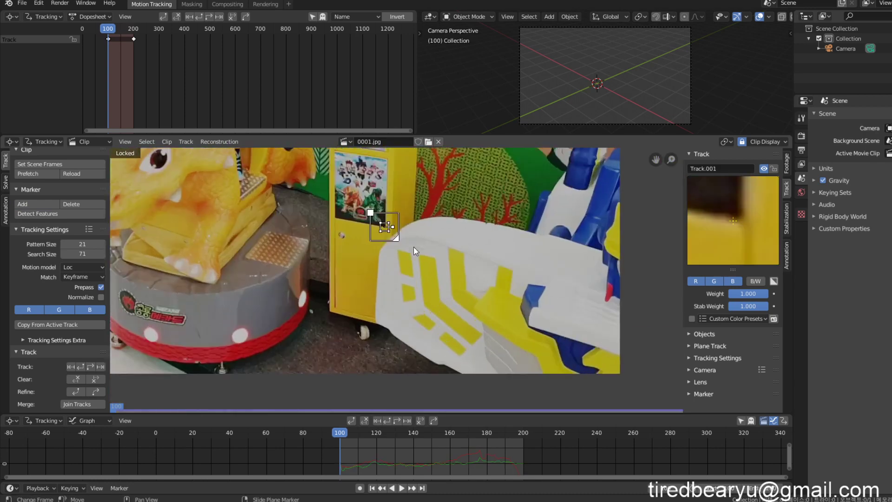
middle_click_drag(506, 310, 593, 442)
middle_click_drag(493, 52, 498, 70)
scroll(431, 224, "down", 4)
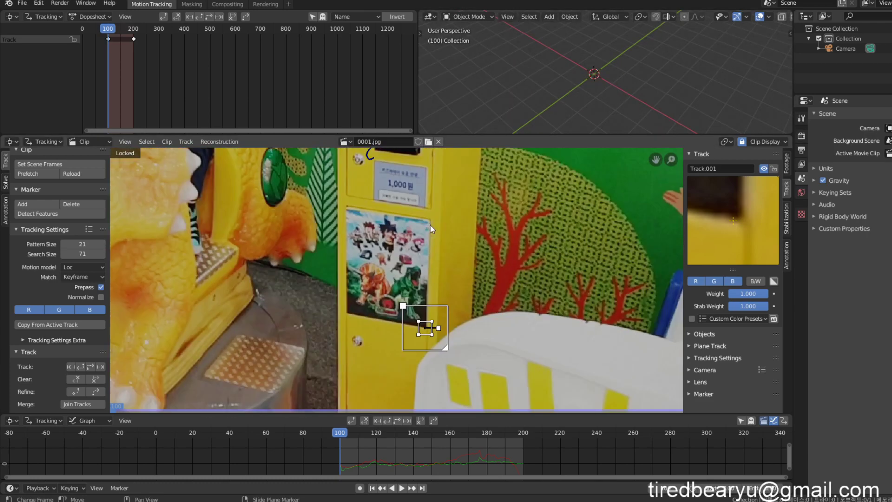
scroll(387, 180, "down", 4)
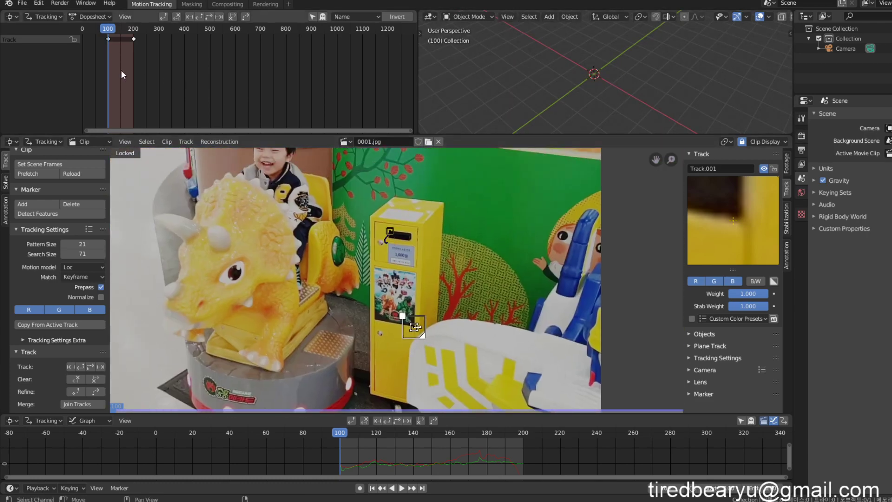
Select the coin slot's track in the list of tracked channels.
left_click(43, 38)
scroll(442, 293, "up", 4)
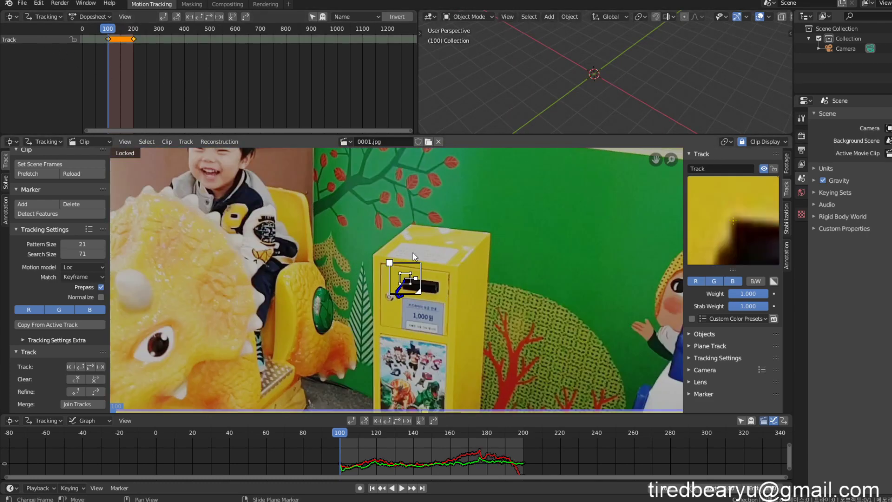
scroll(429, 308, "up", 4)
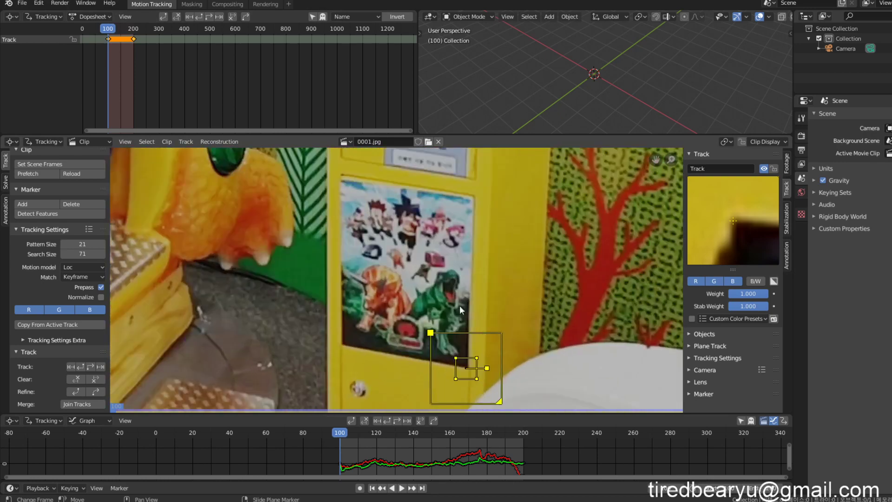
Make the poster-corner marker active and unlock the clip view from the selection.
left_click(464, 362)
scroll(501, 372, "up", 2)
key("l")
scroll(476, 270, "down", 5)
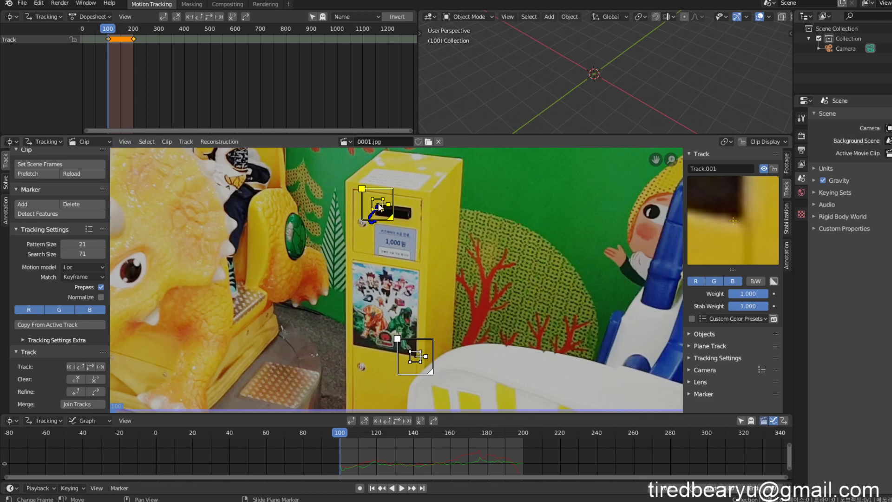
Lock the clip view to the poster-corner marker and fine-tune its position on the corner at frame 100.
left_click(377, 202, "shift")
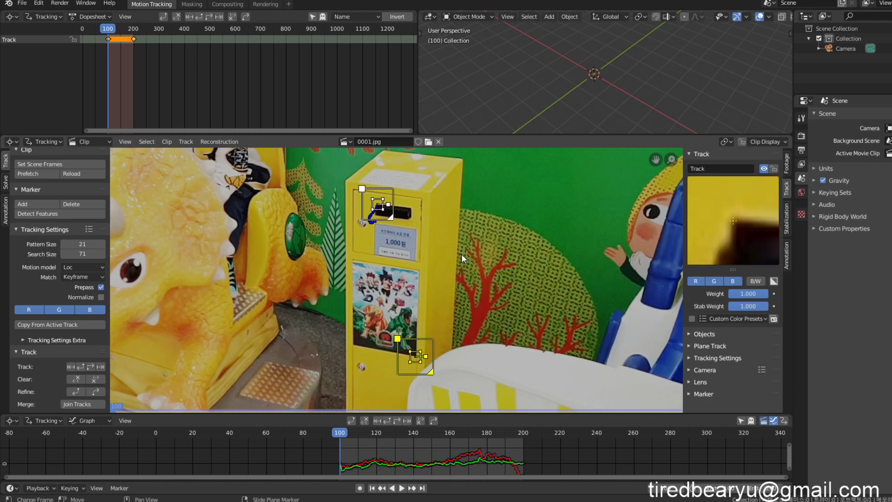
key("alt+a")
left_click(412, 357)
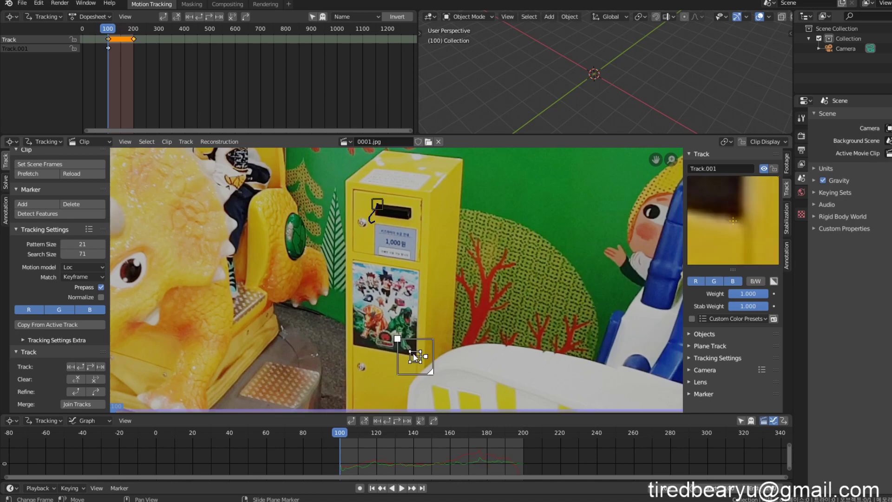
key("l")
scroll(413, 353, "up", 5)
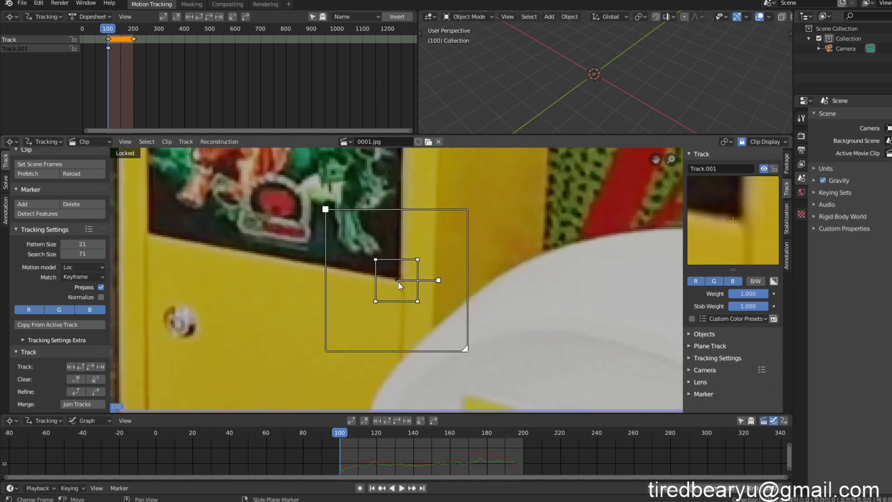
left_click_drag(399, 283, 402, 282)
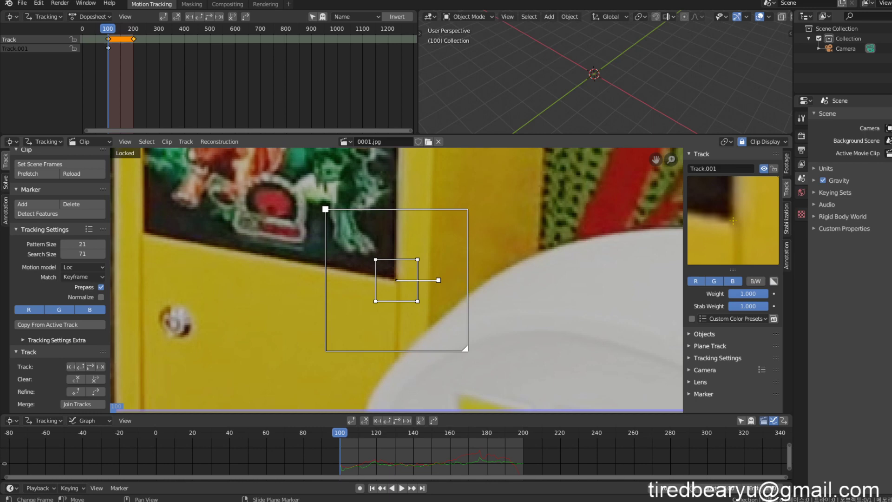
Track the poster-corner marker forward to frame 200 and scrub through the tracked frames to check it.
left_click(396, 420)
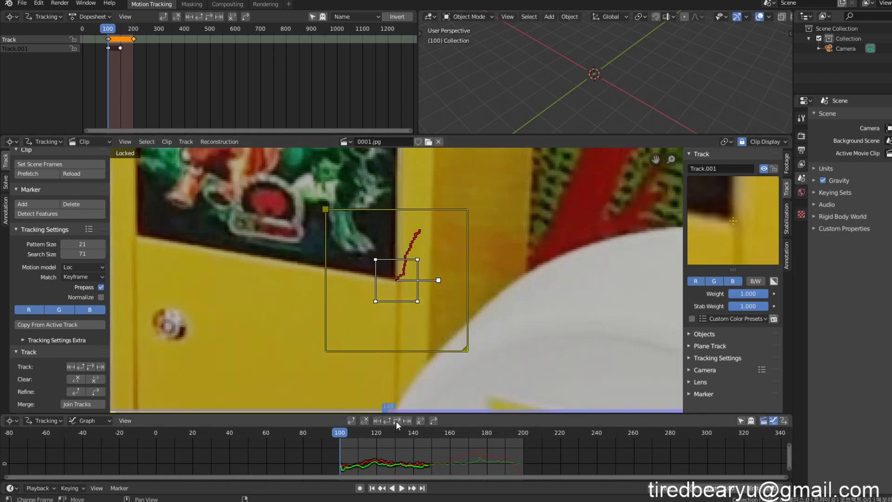
left_click_drag(517, 435, 499, 444)
scroll(460, 300, "down", 4)
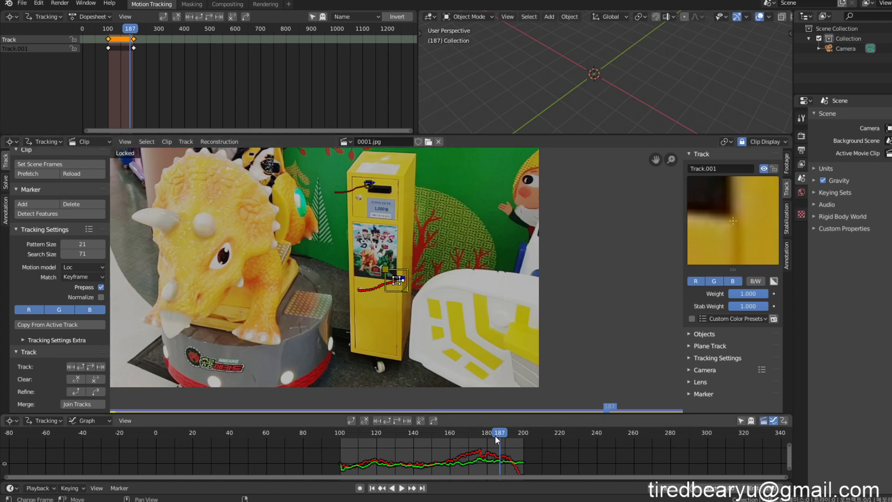
scroll(509, 454, "up", 2)
left_click_drag(514, 439, 428, 459)
Add a tracking marker at frame 100 on the pointed tip of the dark floor mat beside the dinosaur ride.
scroll(309, 314, "up", 3)
scroll(309, 314, "up", 1)
middle_click_drag(373, 304, 366, 364)
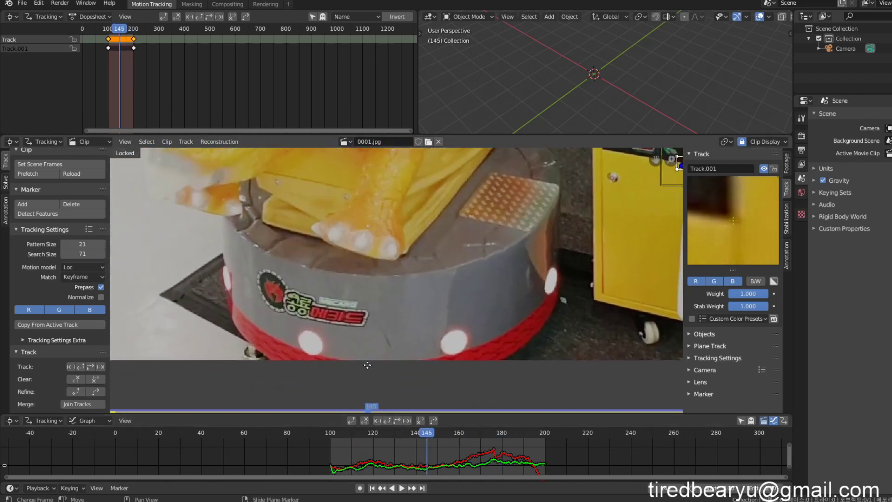
scroll(434, 284, "down", 3)
middle_click_drag(436, 284, 433, 327)
middle_click_drag(290, 356, 385, 330)
scroll(388, 323, "up", 7)
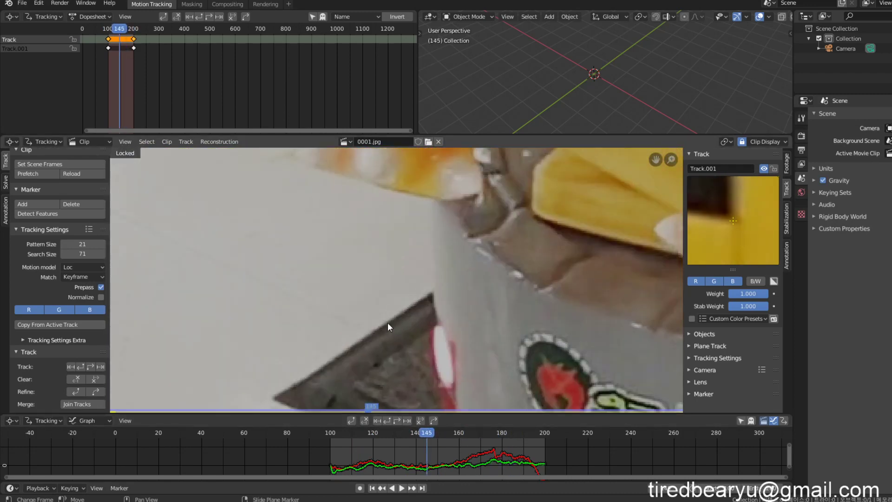
middle_click_drag(400, 408, 414, 318)
left_click_drag(424, 434, 330, 444)
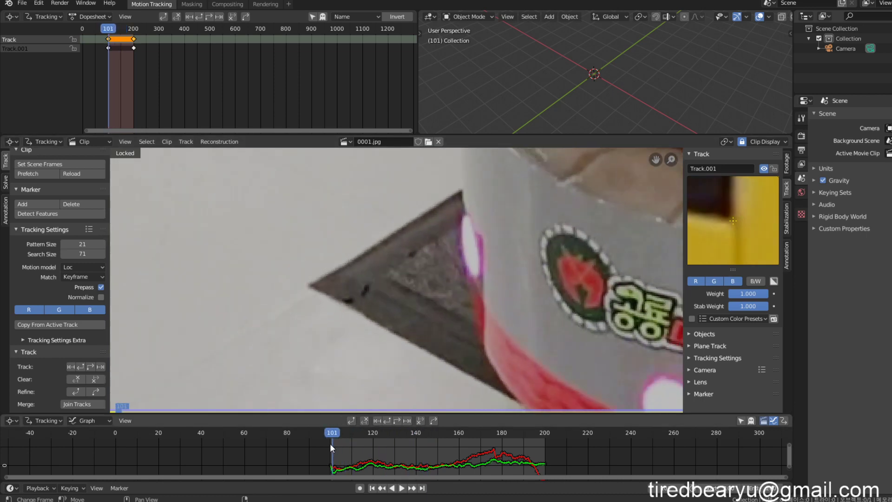
scroll(372, 279, "up", 1)
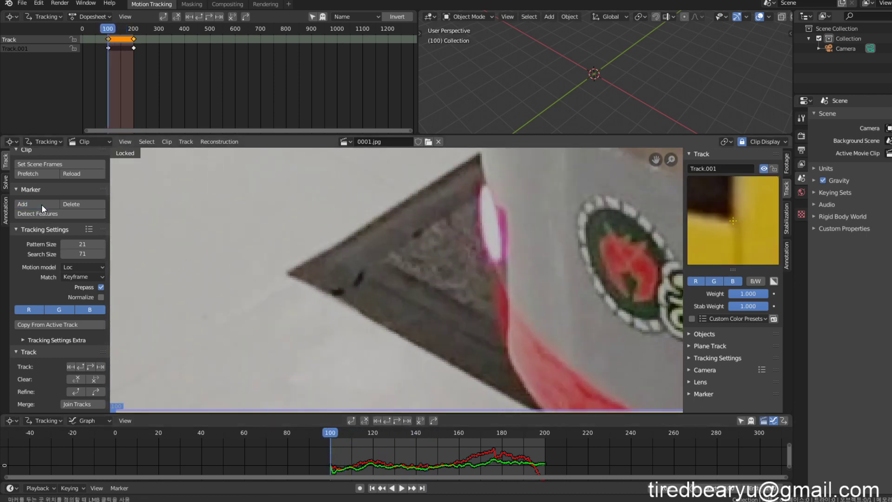
left_click(293, 270)
Make the floor mat's tip marker the active selection and lock the clip view to it.
scroll(437, 260, "down", 14)
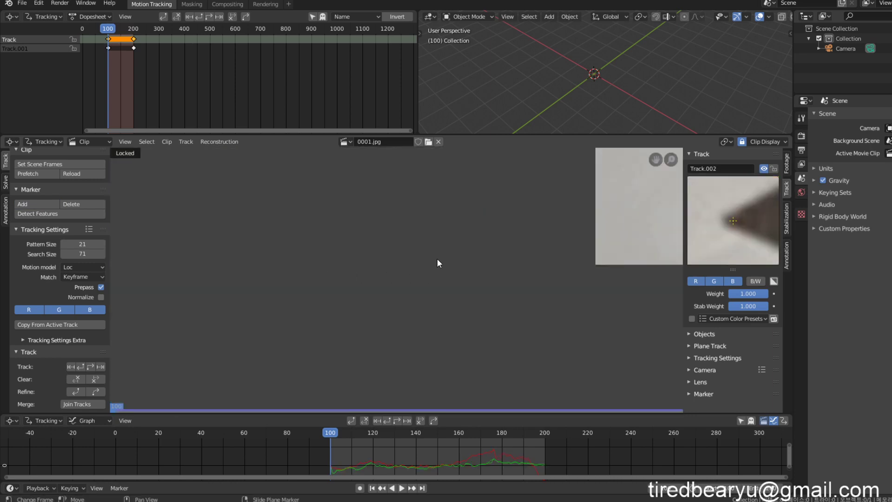
scroll(476, 243, "up", 5)
middle_click_drag(521, 223, 351, 293)
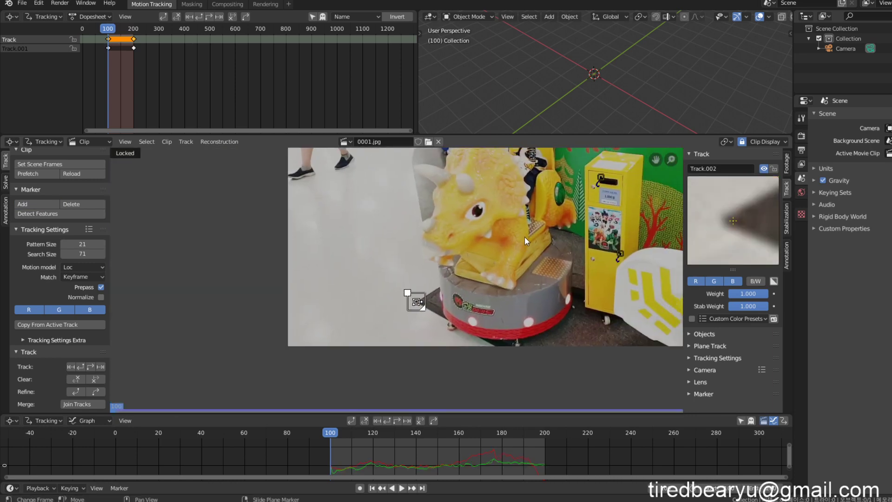
scroll(525, 237, "up", 3)
left_click(526, 286)
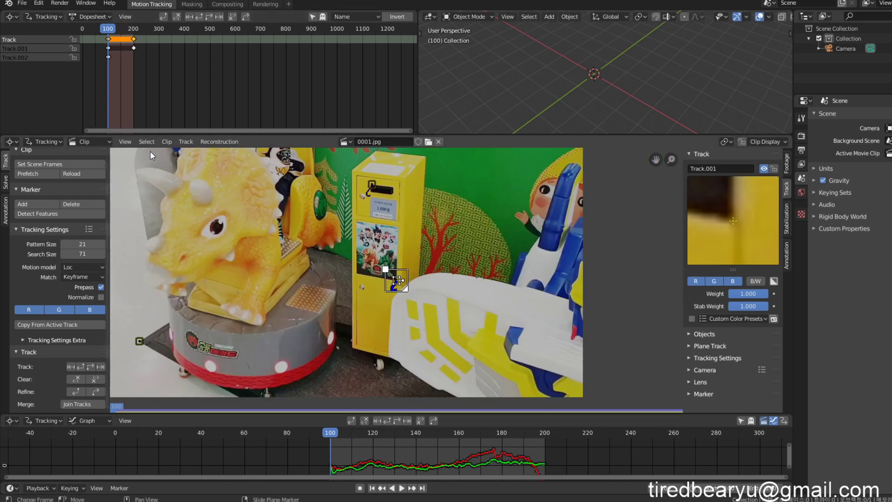
middle_click_drag(151, 304, 328, 255)
scroll(328, 255, "up", 3)
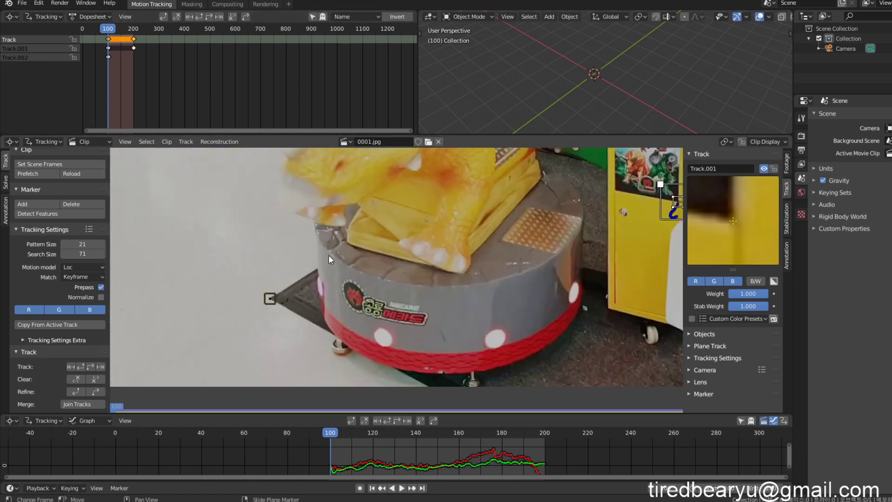
left_click(241, 297)
key("l")
scroll(417, 286, "up", 8)
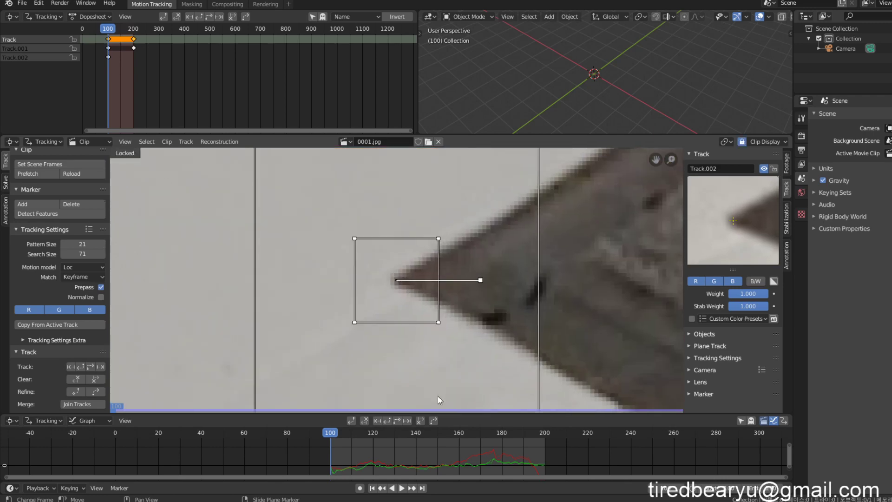
Track the mat-tip marker forward to frame 200 and scrub back to frame 161 to check it.
left_click(391, 421)
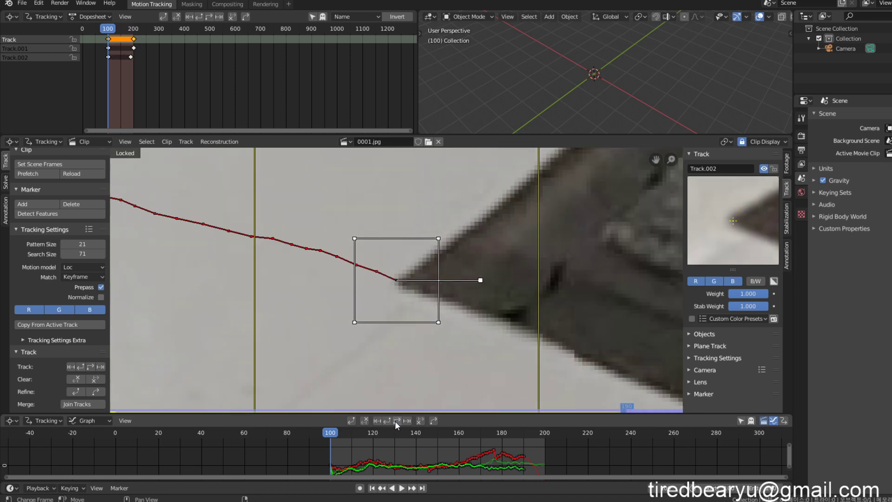
scroll(508, 455, "down", 11)
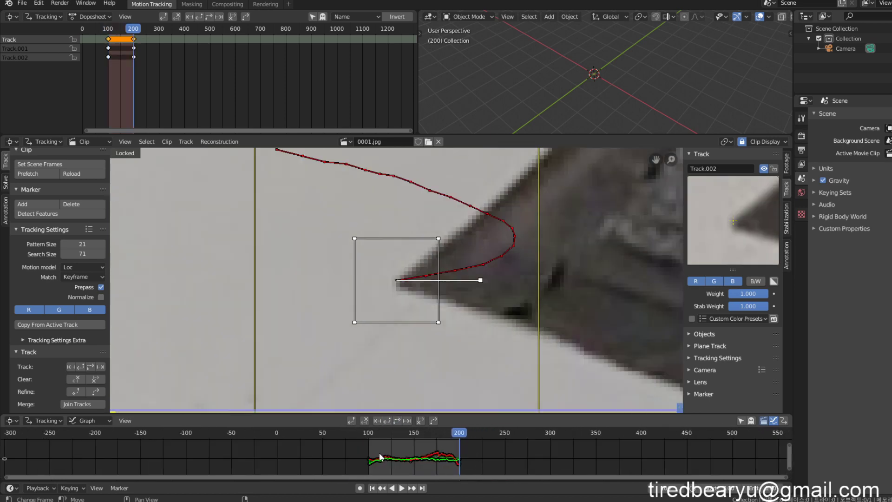
left_click_drag(460, 434, 425, 433)
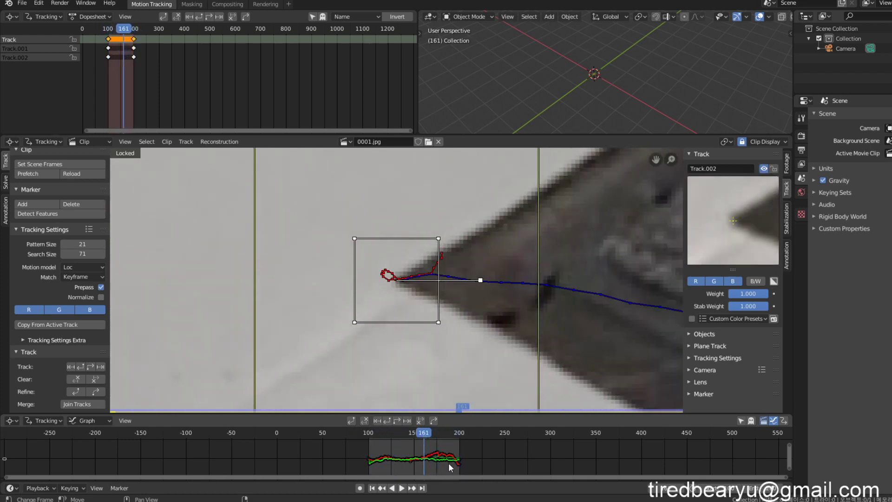
scroll(424, 446, "up", 4)
Unlock the clip view from the selection and return to frame 100 near the coin box's caster wheel.
scroll(437, 286, "down", 9)
mouse_move(502, 292)
middle_mouse_down()
mouse_move(307, 244)
mouse_move(237, 246)
middle_mouse_up()
scroll(497, 271, "up", 3)
middle_click_drag(498, 275, 406, 285)
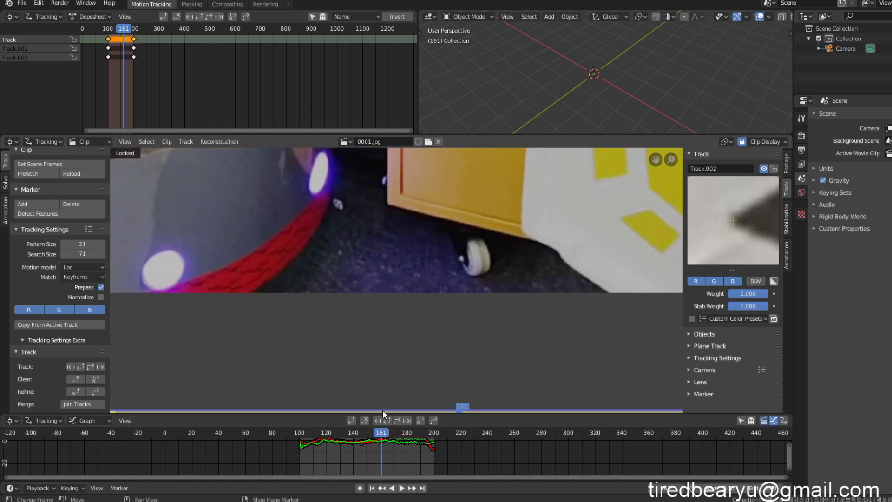
scroll(385, 436, "left", 2, "ctrl")
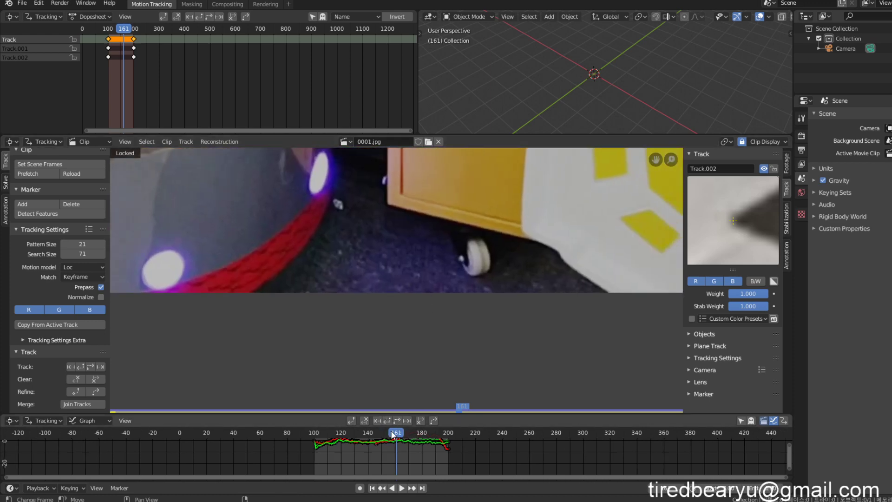
left_click_drag(391, 431, 413, 425)
key("l")
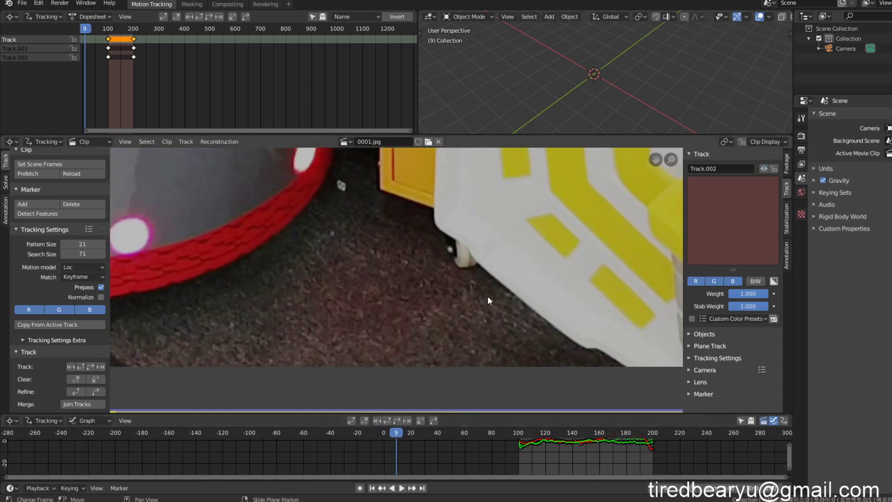
middle_click_drag(494, 314, 407, 302)
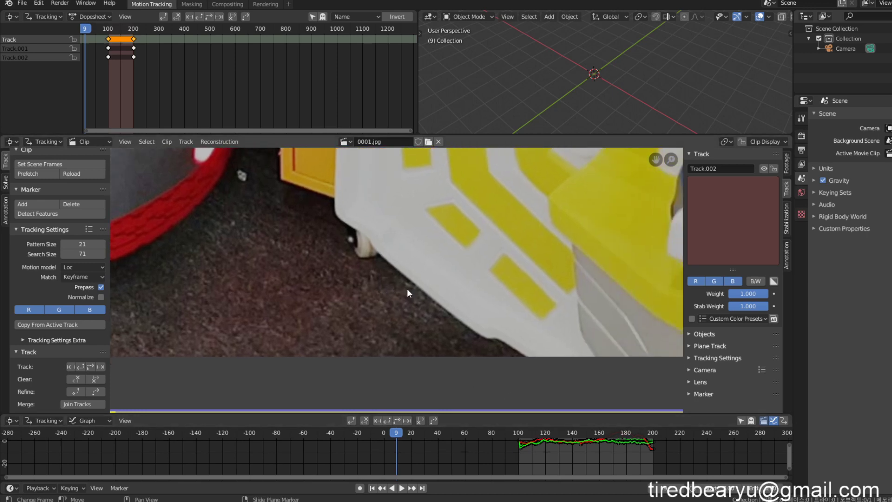
left_click_drag(405, 434, 520, 434)
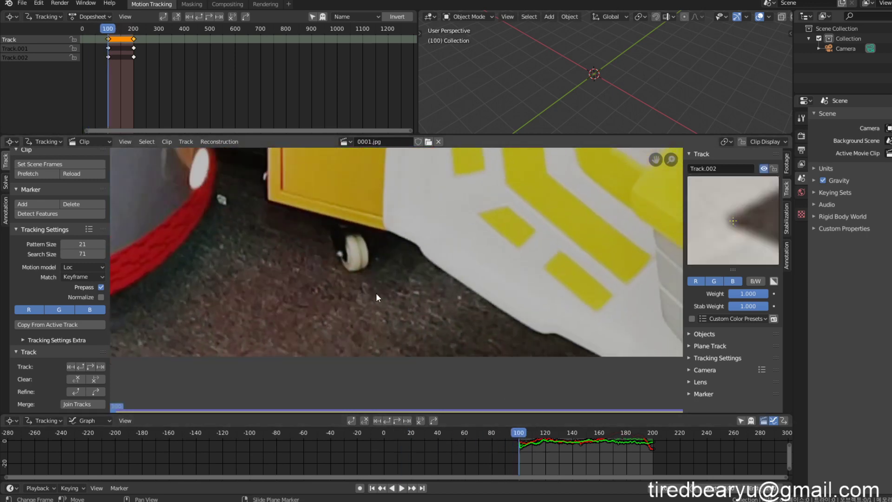
Add a tracking marker on the bright spot beside the coin box's caster wheel and fine-tune its position.
scroll(352, 289, "down", 1)
middle_click_drag(338, 268, 350, 300)
scroll(353, 290, "up", 3)
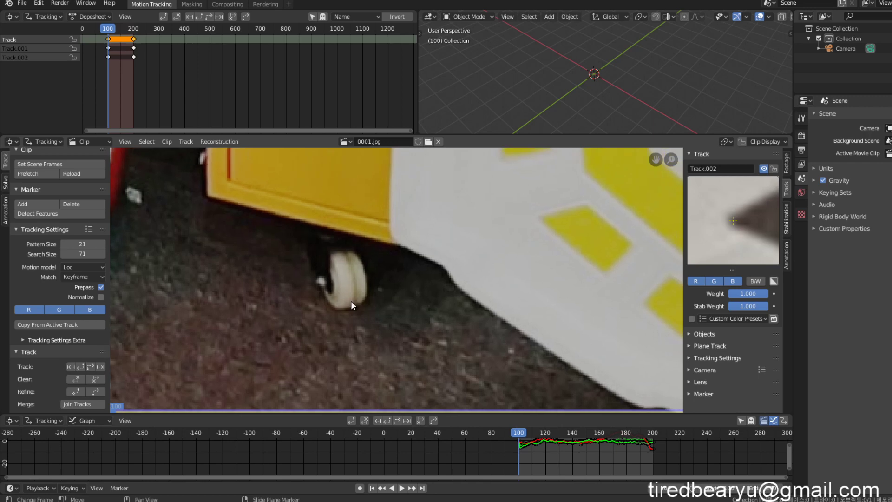
scroll(351, 300, "up", 4)
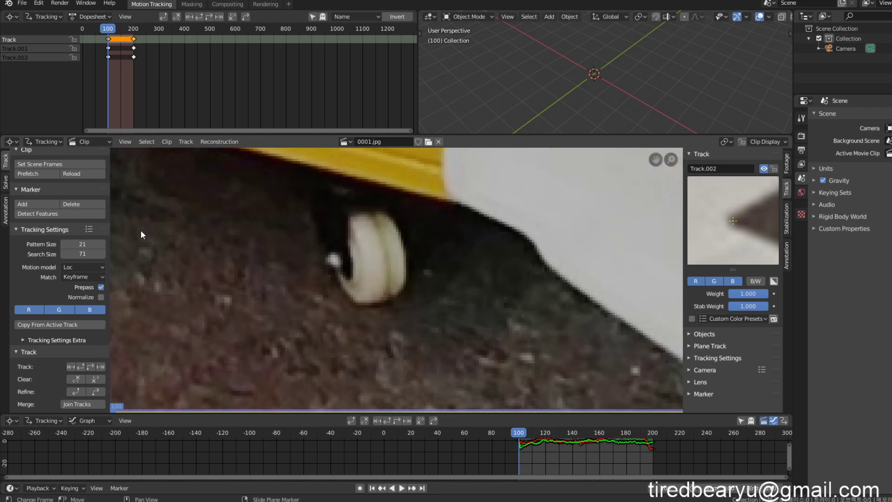
left_click(334, 261)
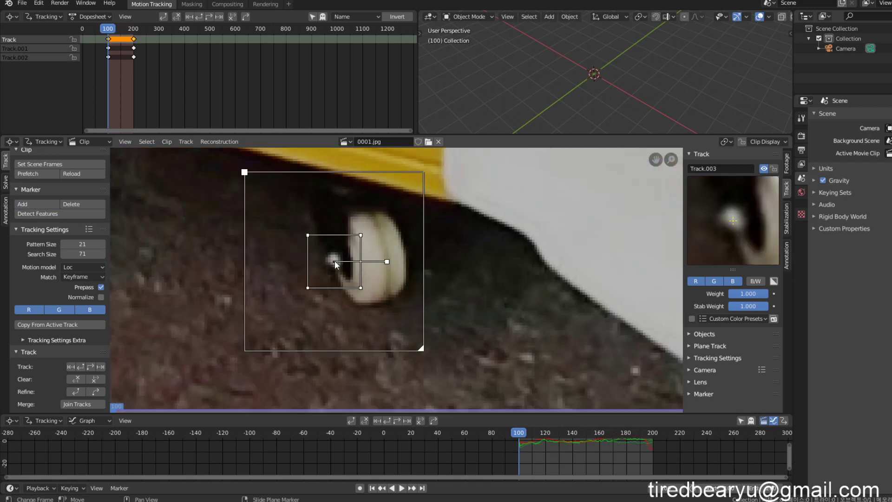
left_click_drag(330, 259, 331, 257)
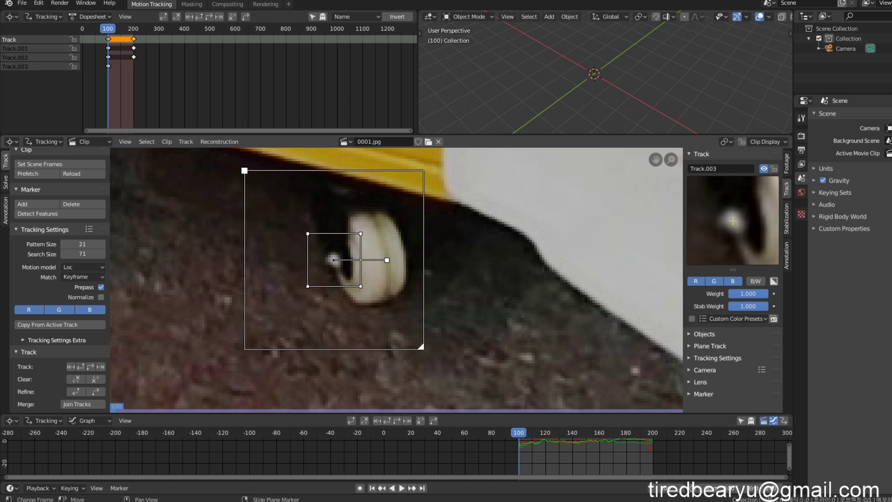
Track the caster-wheel marker forward to frame 200 and scrub back to frame 193 to check it.
left_click(396, 420)
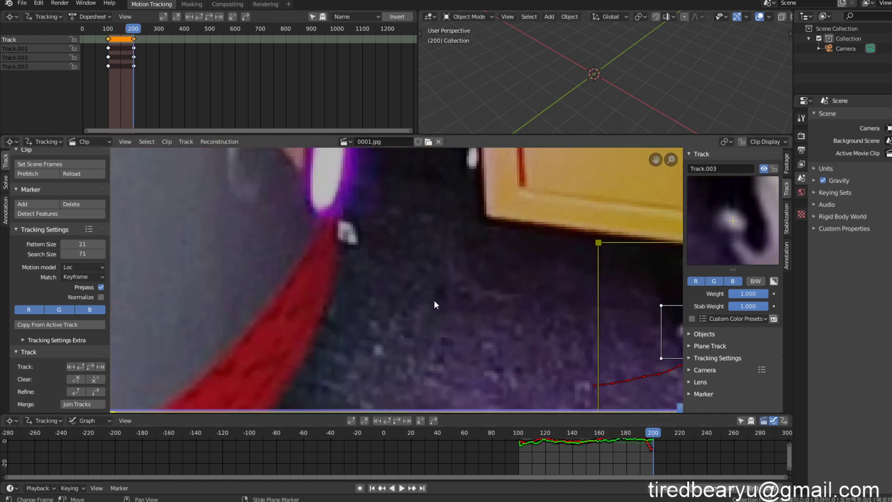
scroll(282, 238, "down", 2)
mouse_move(626, 441)
left_mouse_down()
mouse_move(506, 436)
mouse_move(644, 444)
left_mouse_up()
middle_click_drag(414, 287, 473, 305)
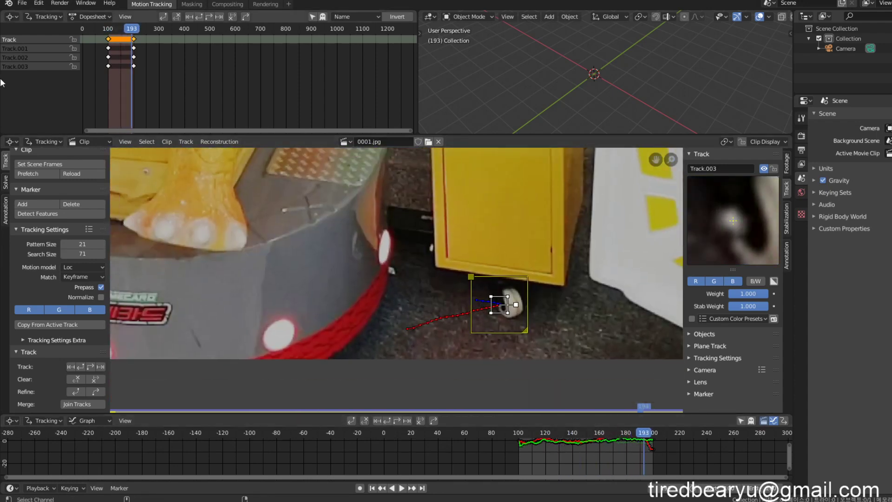
Add a marker at frame 100 on the right-hand ring in the ride base logo's green lettering and track it forward to frame 200.
scroll(421, 259, "down", 4)
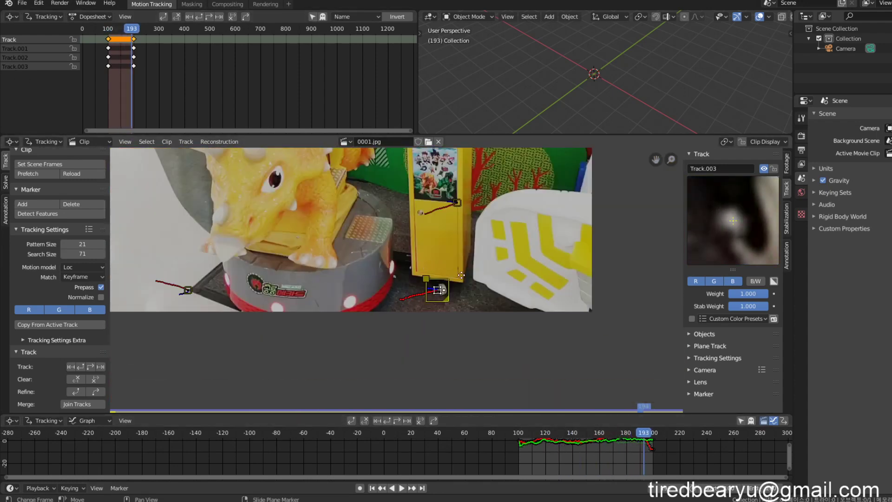
middle_click_drag(458, 271, 459, 297)
scroll(383, 286, "up", 3)
middle_click_drag(397, 306, 460, 242)
scroll(393, 316, "up", 2)
middle_click_drag(334, 285, 420, 273)
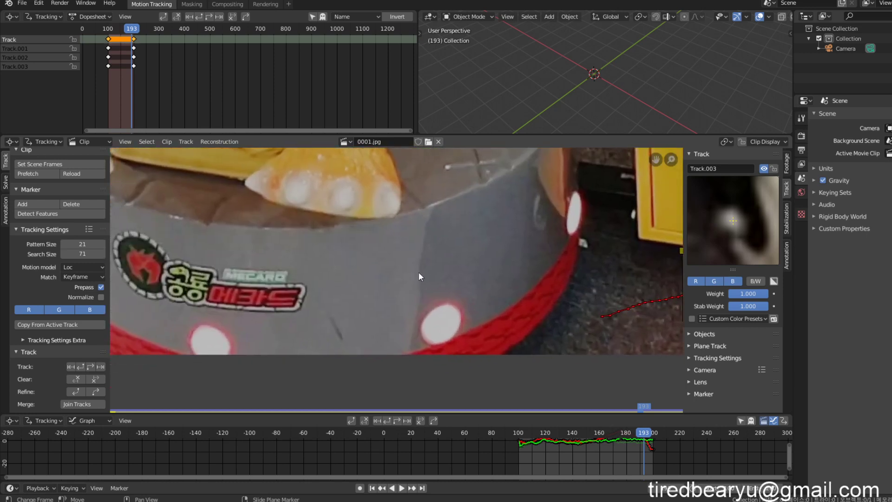
middle_click_drag(276, 292, 435, 282)
left_click_drag(645, 433, 518, 436)
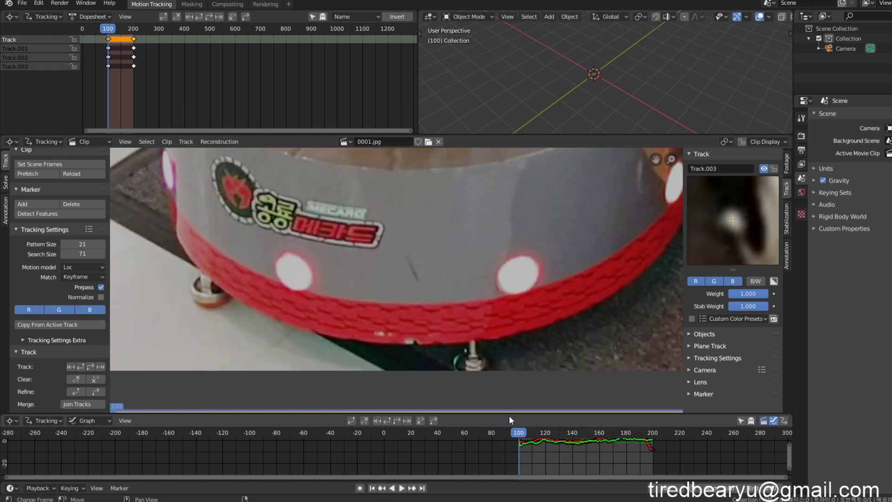
scroll(387, 298, "down", 1)
scroll(342, 278, "up", 6)
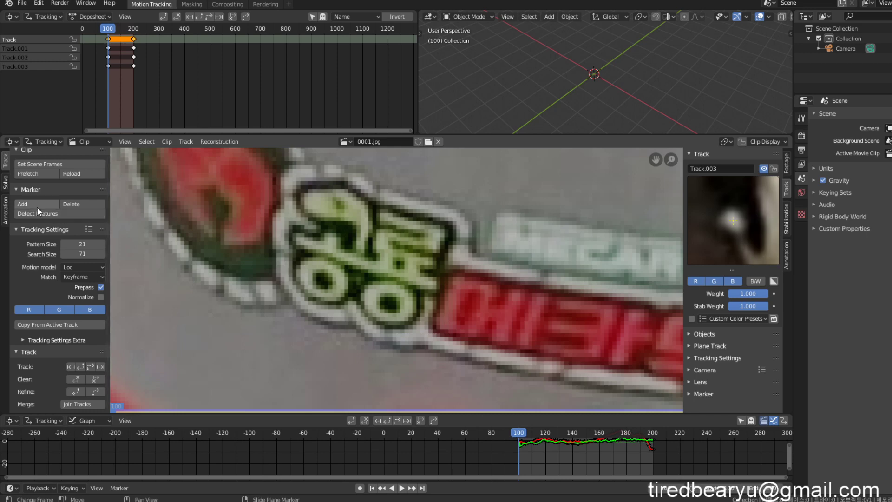
left_click(389, 305)
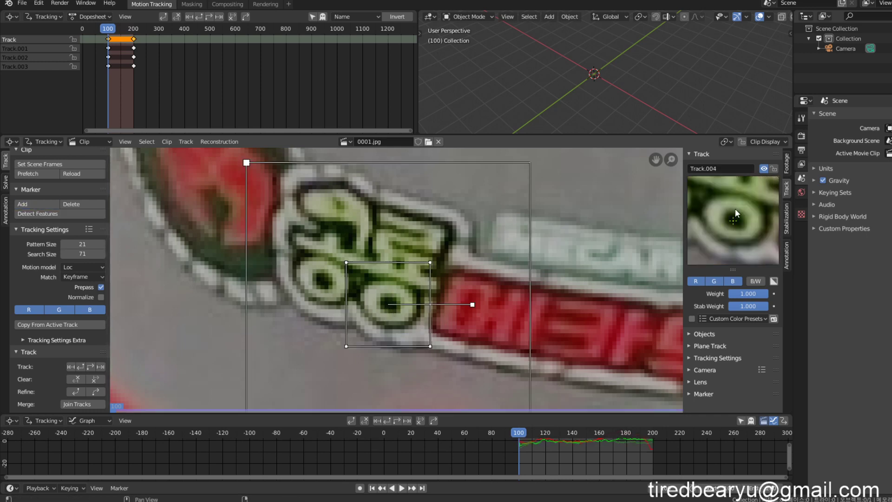
left_click(398, 421)
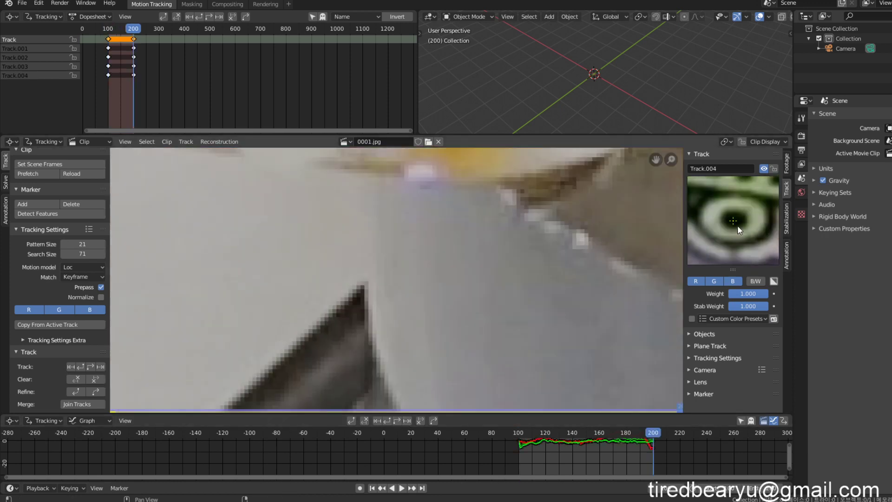
Scrub back from frame 200 through frames 168 and 132 to examine the placed markers against the whole picture.
left_click_drag(654, 434, 610, 432)
scroll(509, 300, "down", 10)
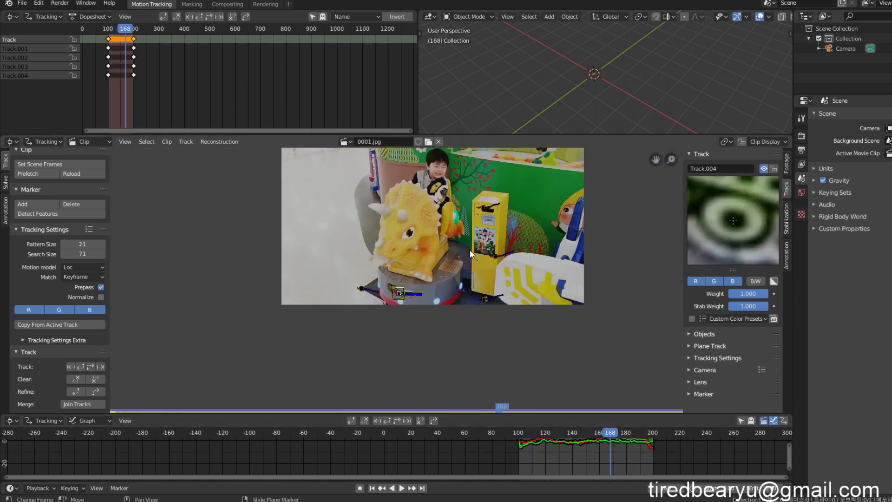
middle_click_drag(469, 254, 460, 283)
scroll(399, 279, "up", 3)
middle_click_drag(390, 256, 382, 271)
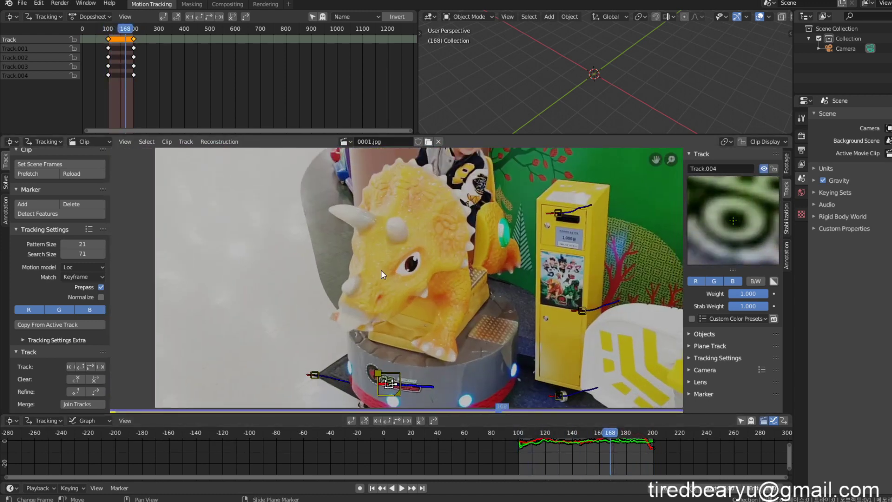
left_click_drag(619, 434, 558, 445)
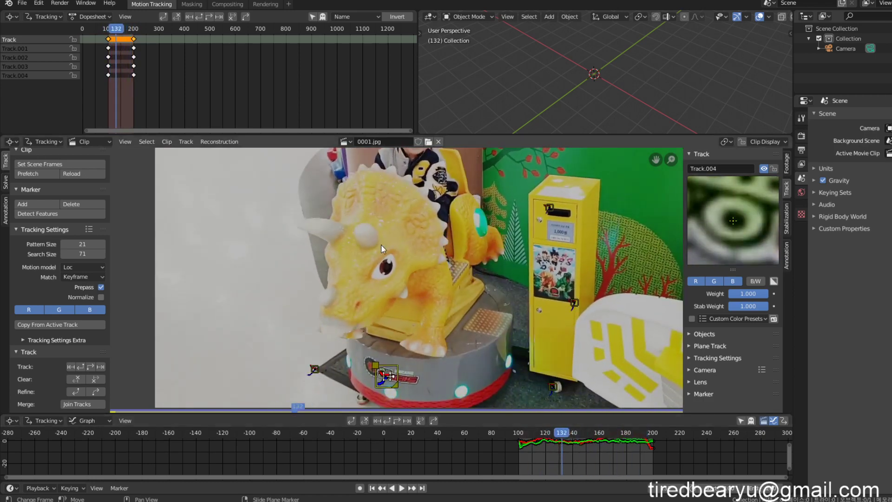
middle_click_drag(389, 231, 387, 294)
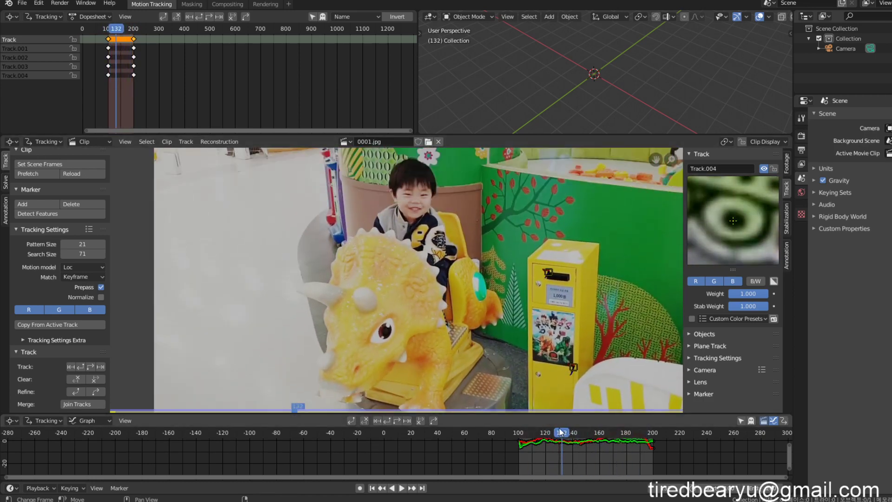
Scrub through frames 156, 131 and 191 and examine the coin box and mural wall for further features to track.
left_click_drag(560, 429, 595, 432)
scroll(554, 359, "down", 2)
middle_click_drag(536, 343, 526, 261)
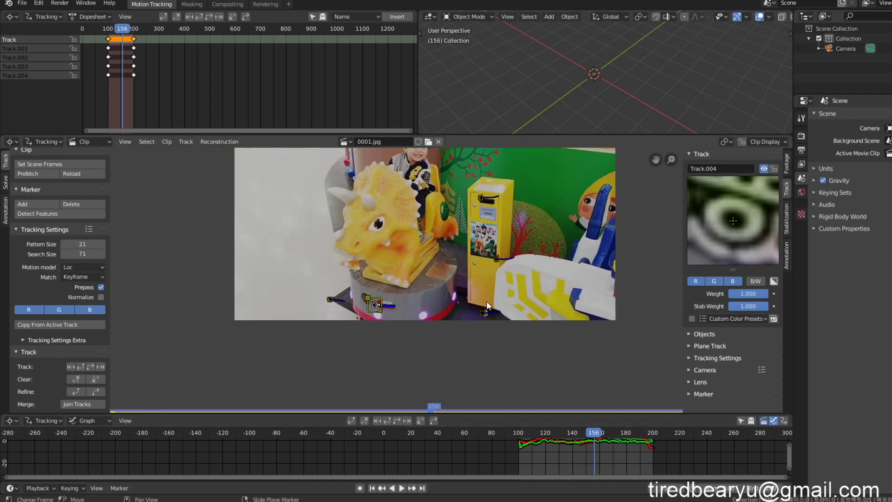
scroll(483, 303, "up", 1)
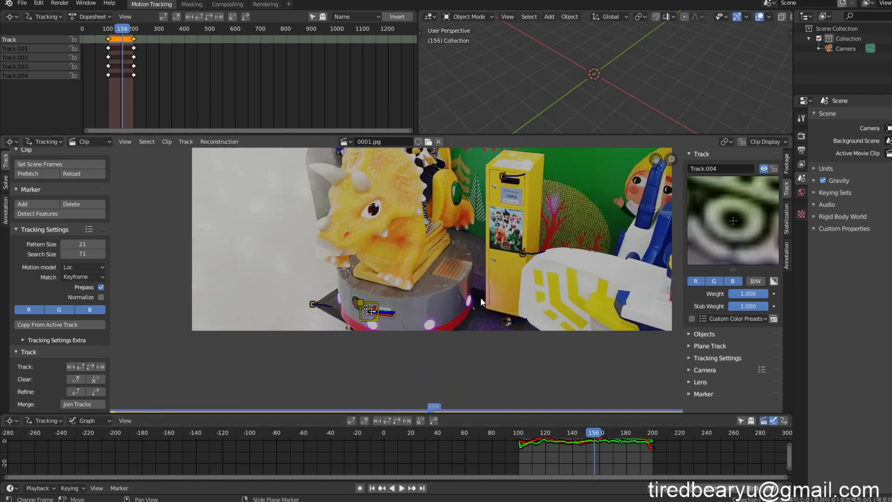
middle_click_drag(497, 282, 495, 305)
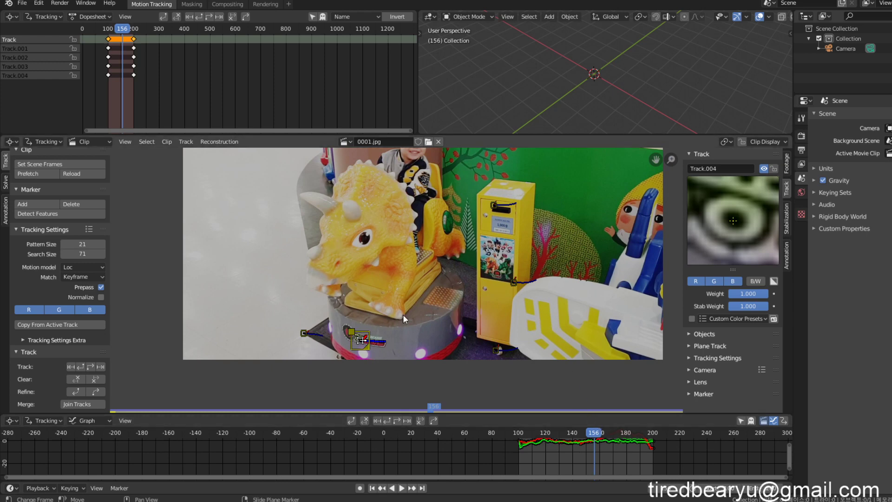
middle_click_drag(448, 189, 438, 273)
middle_click_drag(491, 280, 508, 239)
scroll(516, 253, "down", 2)
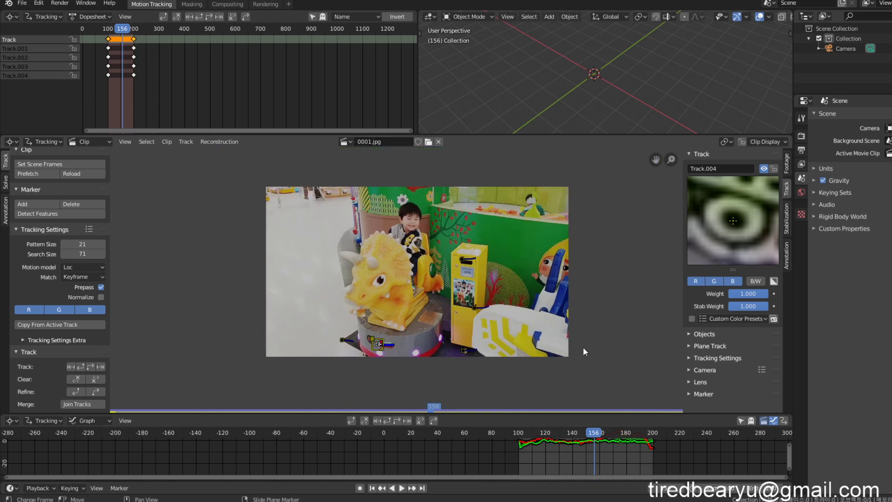
left_click_drag(595, 433, 560, 432)
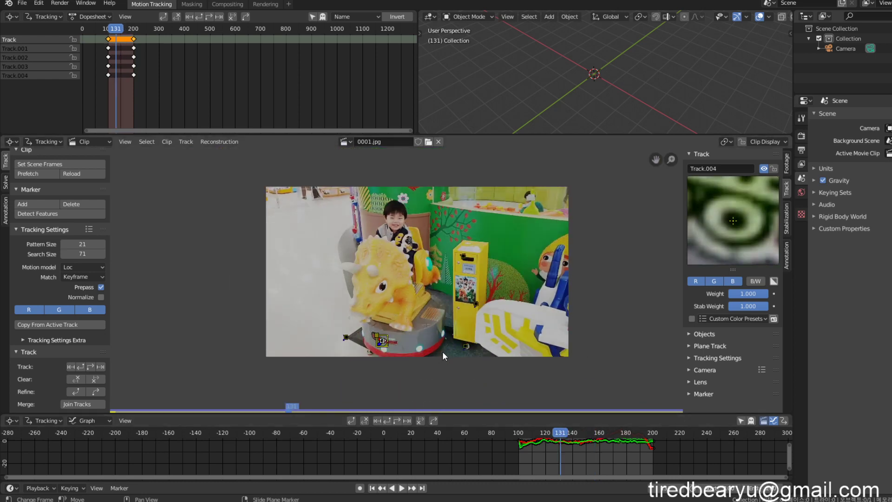
left_click_drag(561, 433, 642, 451)
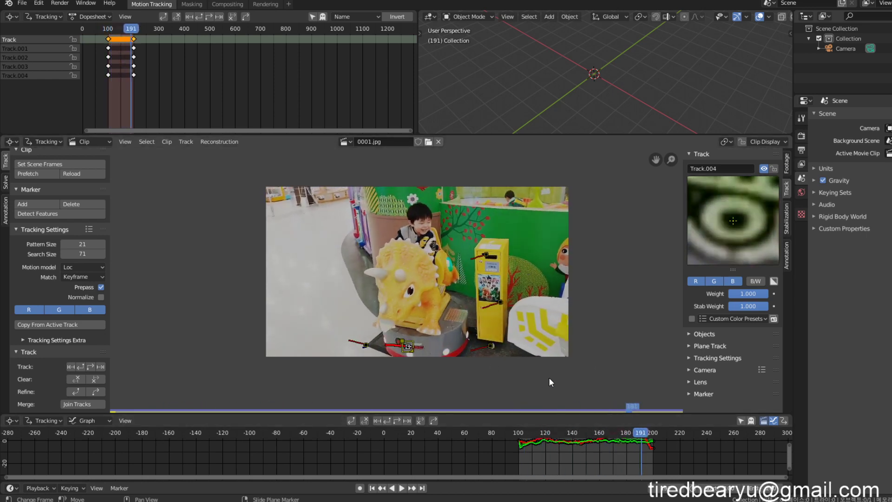
scroll(470, 249, "up", 6)
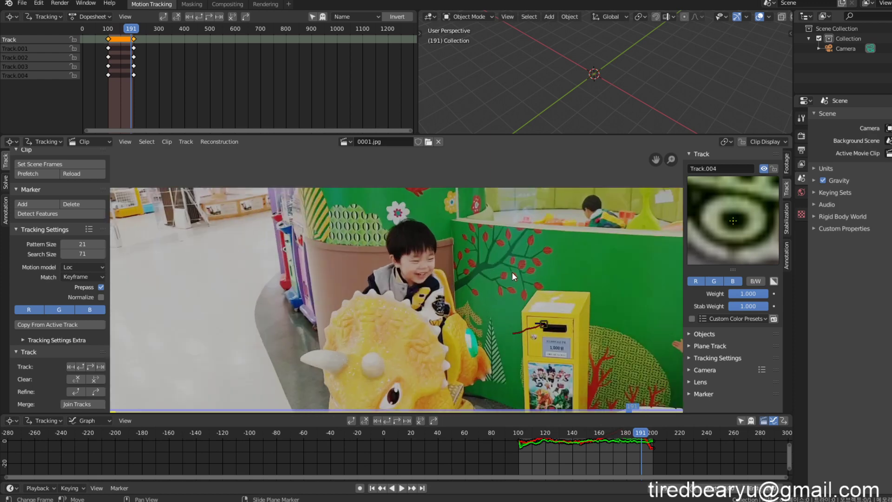
scroll(469, 249, "down", 2)
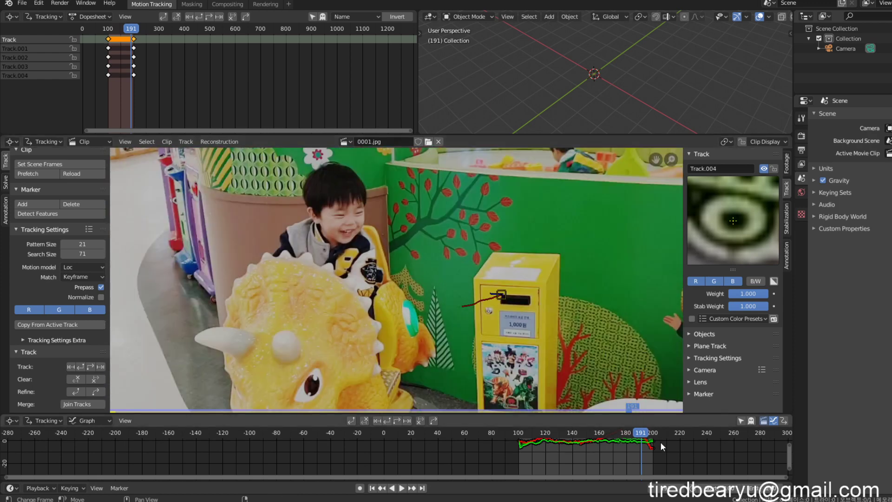
Return to frame 100 and add a tracking marker where the stem meets the rightmost red leaf of the tree mural.
mouse_move(650, 436)
left_mouse_down()
mouse_move(658, 436)
mouse_move(519, 442)
left_mouse_up()
middle_click_drag(432, 386, 479, 230)
middle_click_drag(436, 296, 423, 337)
scroll(476, 315, "down", 3)
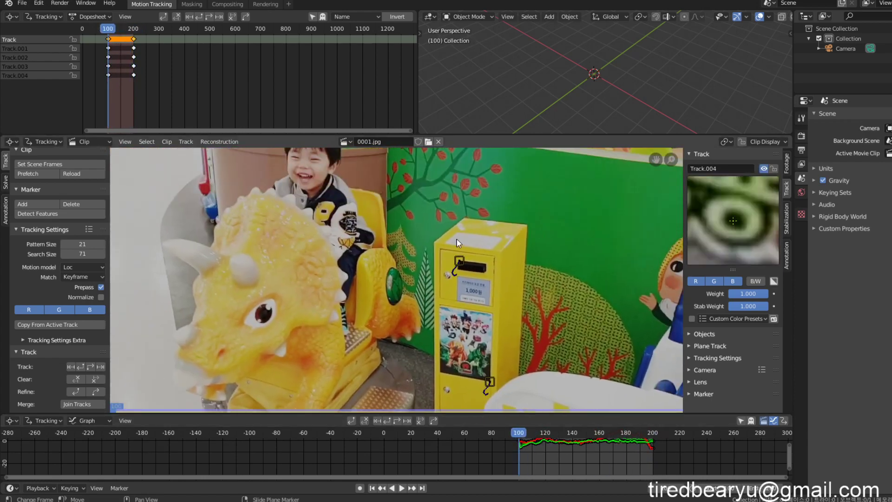
scroll(458, 243, "up", 10)
scroll(427, 256, "down", 3)
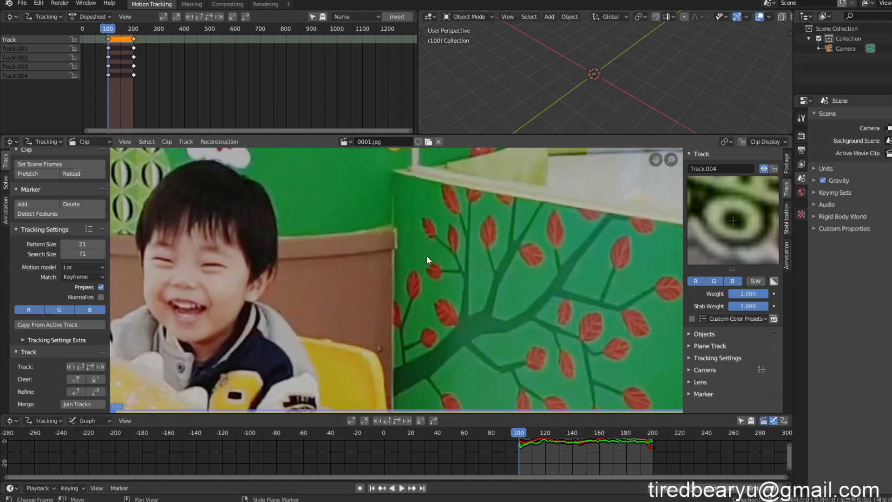
middle_click_drag(426, 256, 429, 279)
scroll(447, 289, "up", 1)
middle_click_drag(484, 307, 437, 237)
middle_click_drag(553, 248, 494, 269)
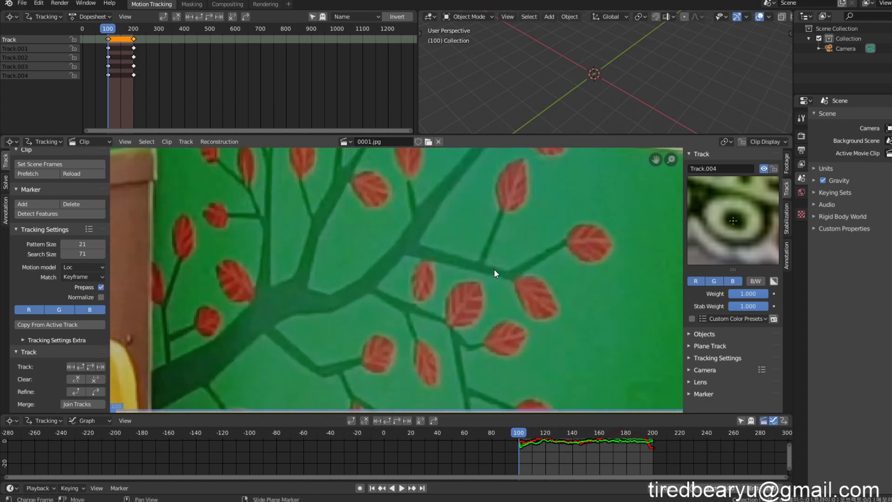
scroll(492, 274, "up", 3)
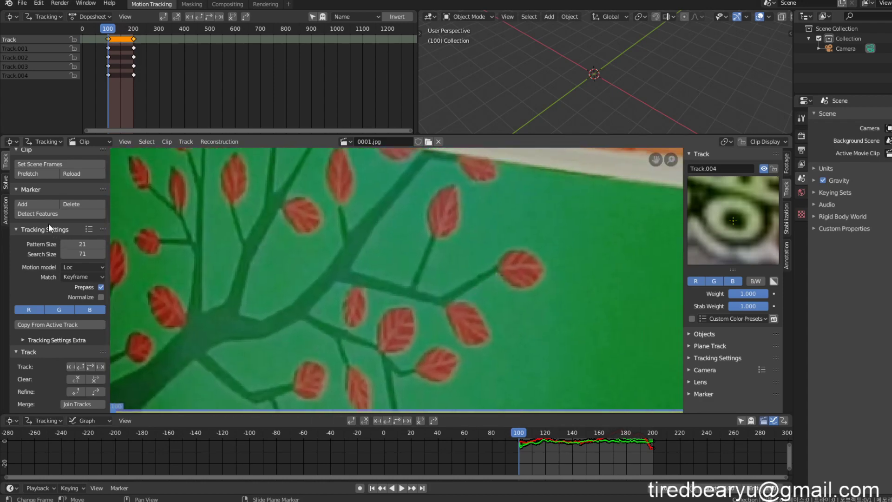
left_click(498, 268)
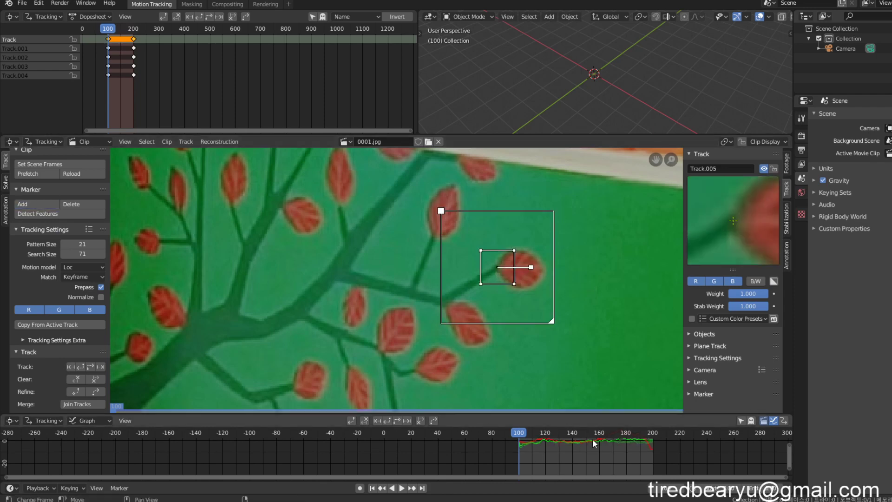
Track the leaf marker forward from frame 100 and scrub between frames 164 and 173 to check its path.
key("ctrl+t")
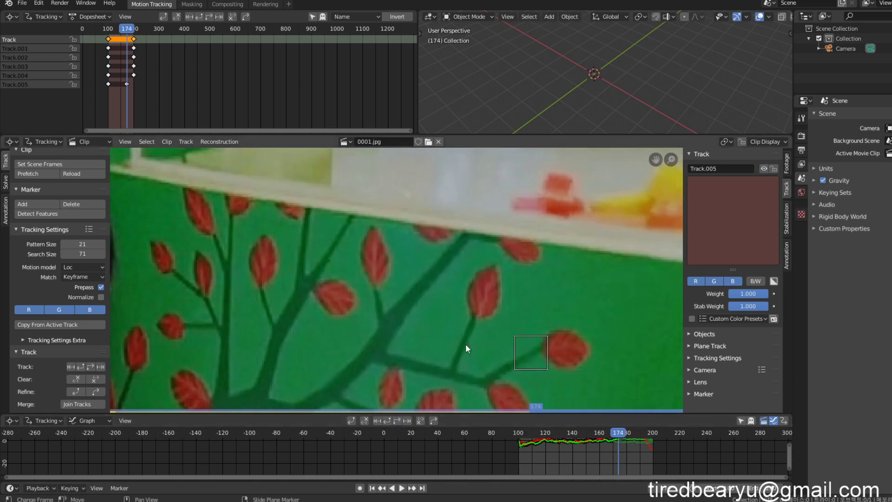
key("f")
mouse_move(618, 433)
left_mouse_down()
mouse_move(511, 439)
mouse_move(636, 442)
mouse_move(605, 442)
left_mouse_up()
scroll(558, 362, "up", 7)
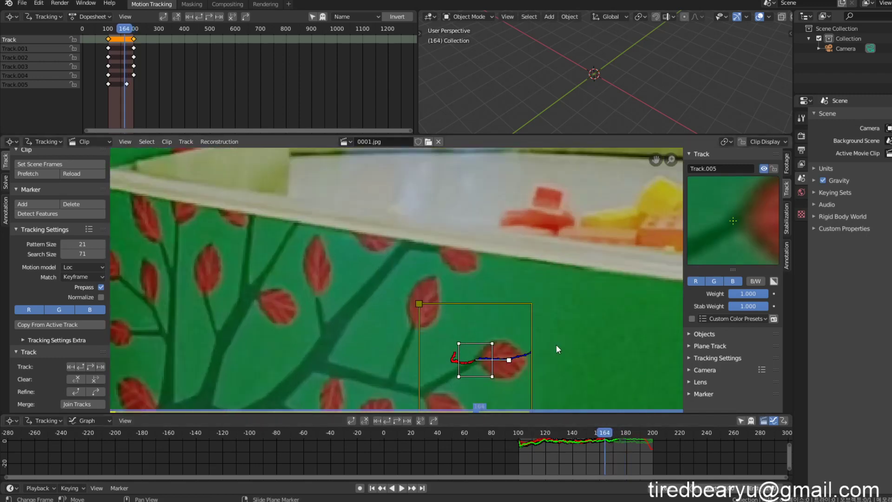
middle_click_drag(586, 377, 529, 323)
middle_click_drag(601, 357, 566, 309)
left_click_drag(606, 433, 616, 438)
middle_click_drag(645, 465, 564, 470)
scroll(599, 464, "up", 3)
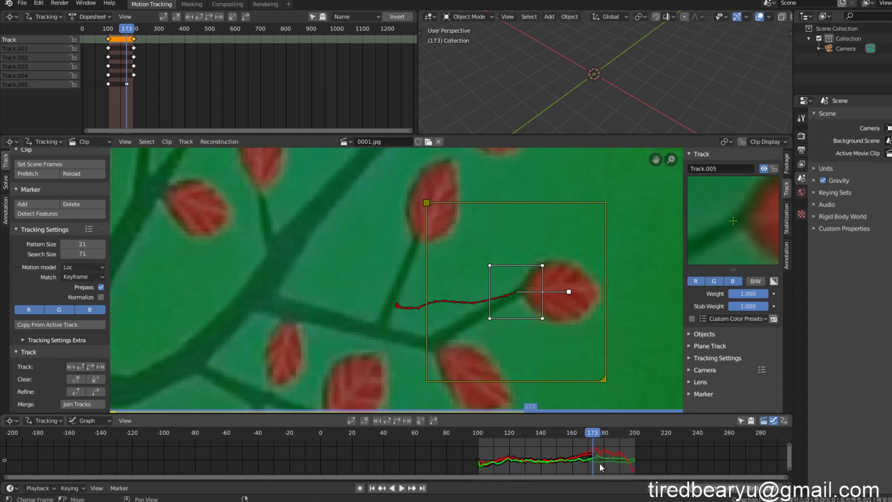
mouse_move(611, 436)
left_mouse_down()
mouse_move(495, 442)
mouse_move(608, 450)
left_mouse_up()
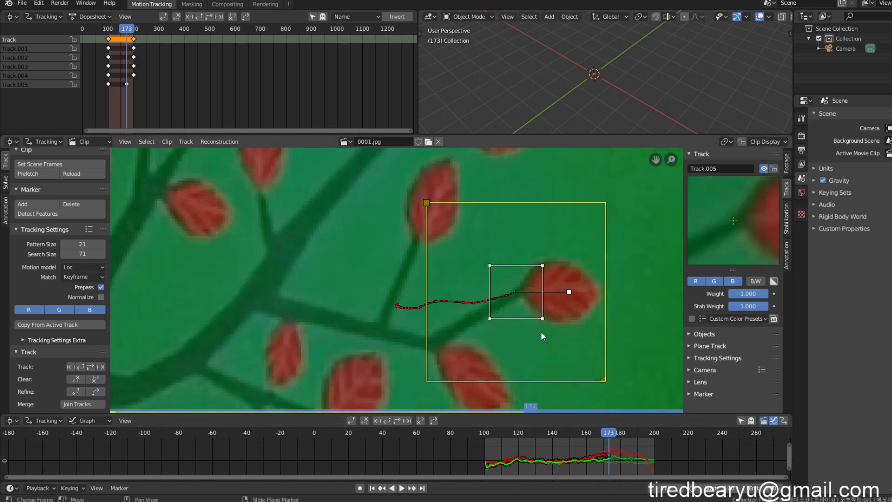
Re-enable the leaf marker at frame 174, track it forward to frame 200 and check it at frame 199.
key("Right")
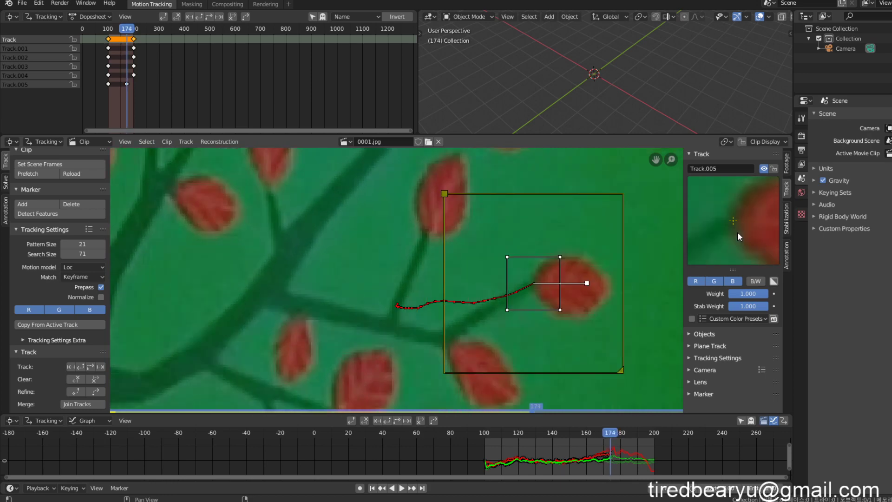
left_click(397, 421)
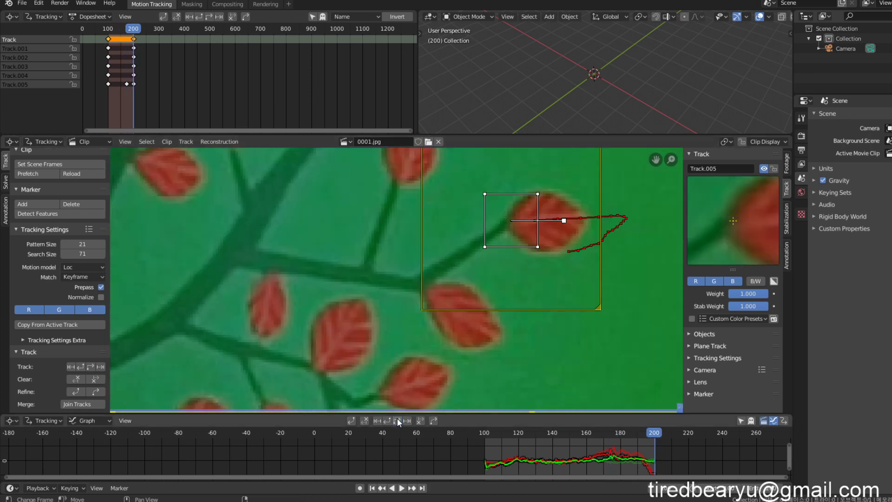
mouse_move(652, 453)
left_mouse_down()
mouse_move(629, 436)
mouse_move(592, 439)
mouse_move(637, 441)
mouse_move(592, 446)
mouse_move(609, 454)
mouse_move(597, 433)
mouse_move(654, 440)
left_mouse_up()
scroll(584, 328, "down", 5)
middle_click_drag(395, 310, 484, 323)
scroll(494, 293, "up", 3)
mouse_move(496, 286)
middle_mouse_down()
mouse_move(586, 308)
mouse_move(525, 323)
mouse_move(459, 300)
middle_mouse_up()
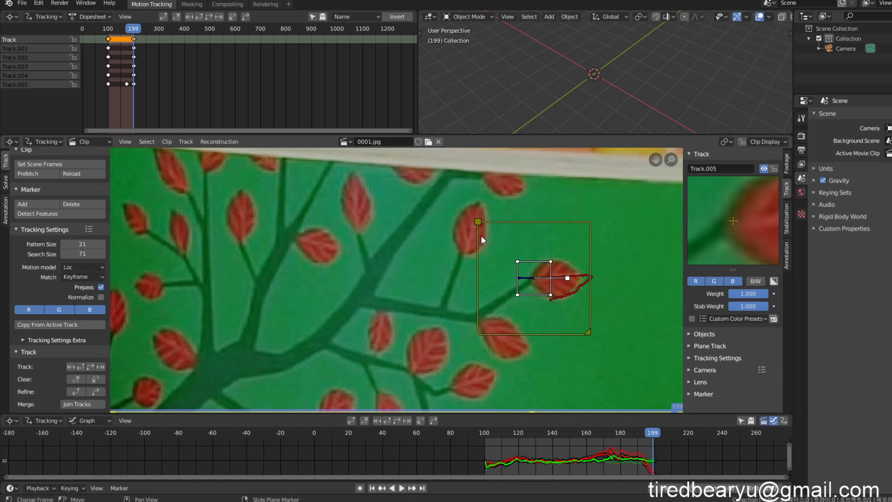
Return to frame 100 and add a tracking marker between the thumb and fingers of the mural character's raised hand.
mouse_move(415, 250)
middle_mouse_down()
mouse_move(497, 255)
mouse_move(459, 189)
mouse_move(449, 139)
middle_mouse_up()
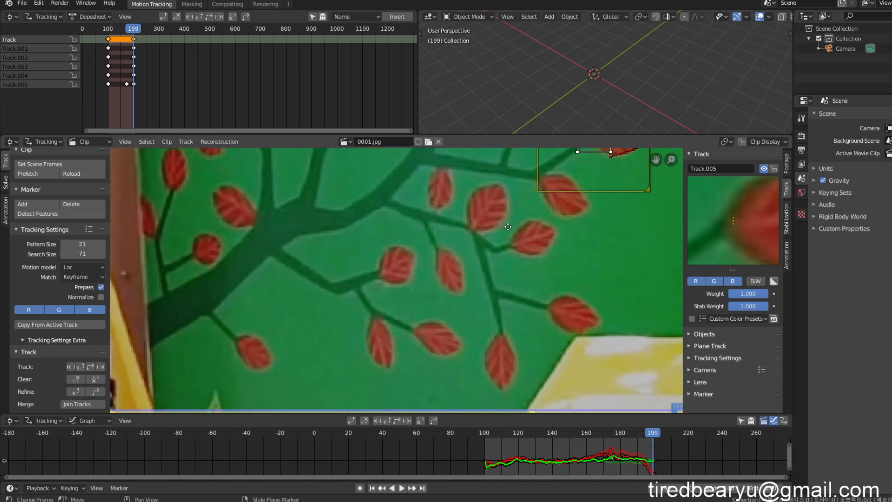
scroll(545, 284, "down", 3)
middle_click_drag(549, 277, 487, 125)
scroll(574, 259, "down", 2)
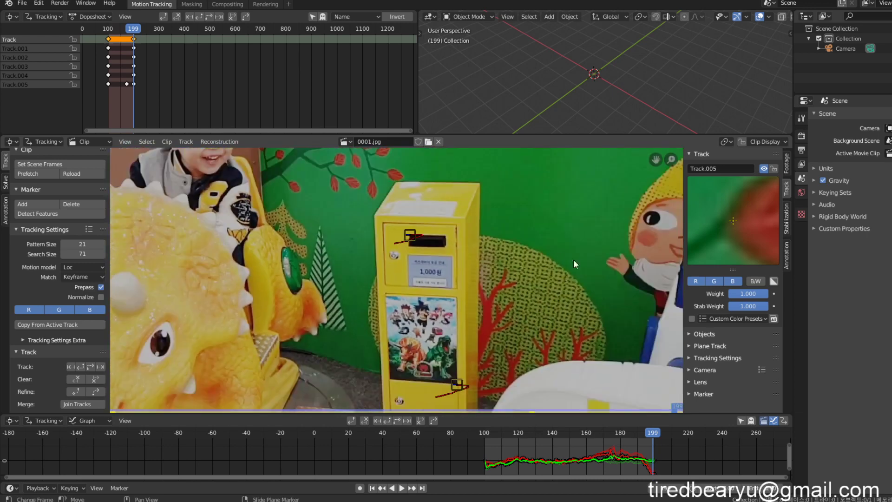
middle_click_drag(597, 290, 524, 245)
scroll(523, 244, "up", 2)
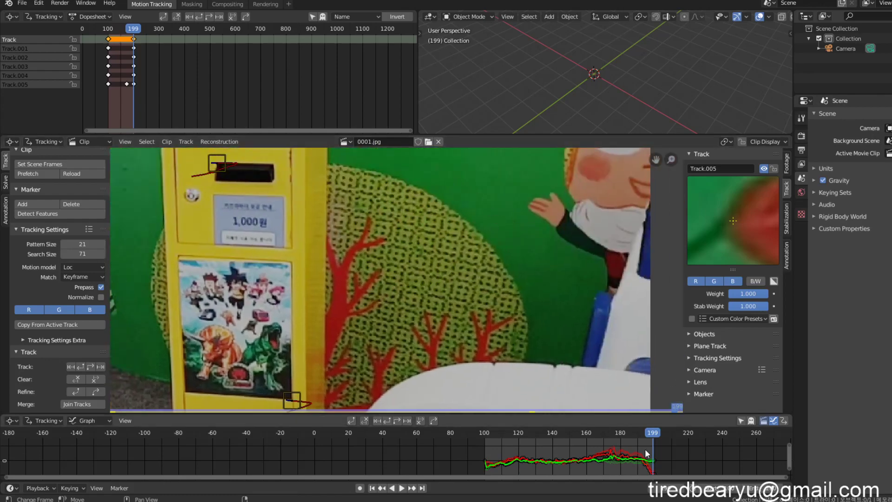
left_click_drag(650, 433, 484, 432)
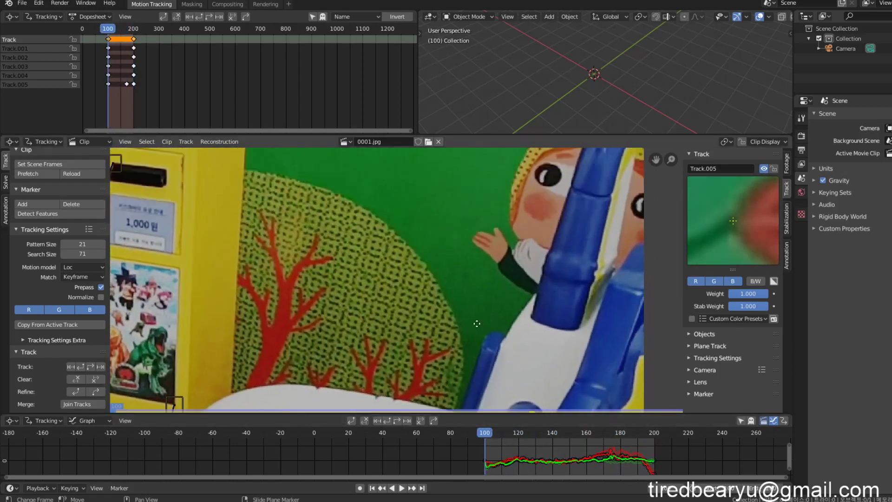
scroll(493, 252, "up", 4)
scroll(507, 297, "up", 2)
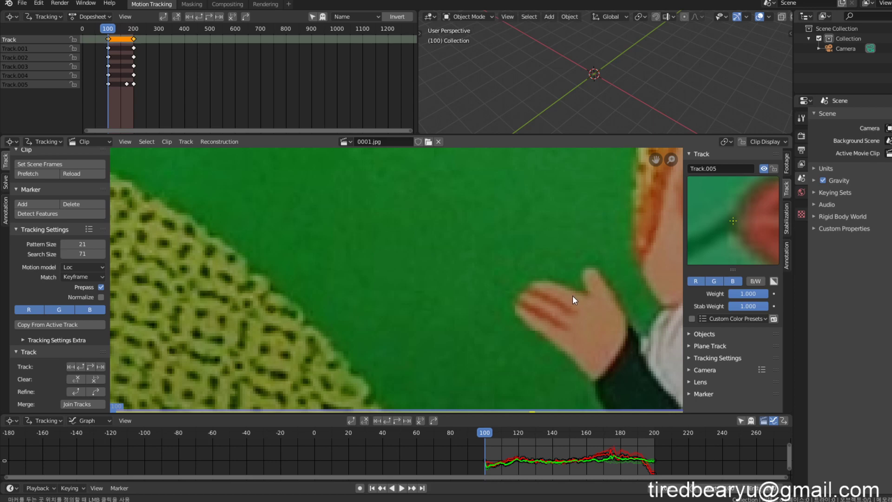
left_click(586, 292, "ctrl")
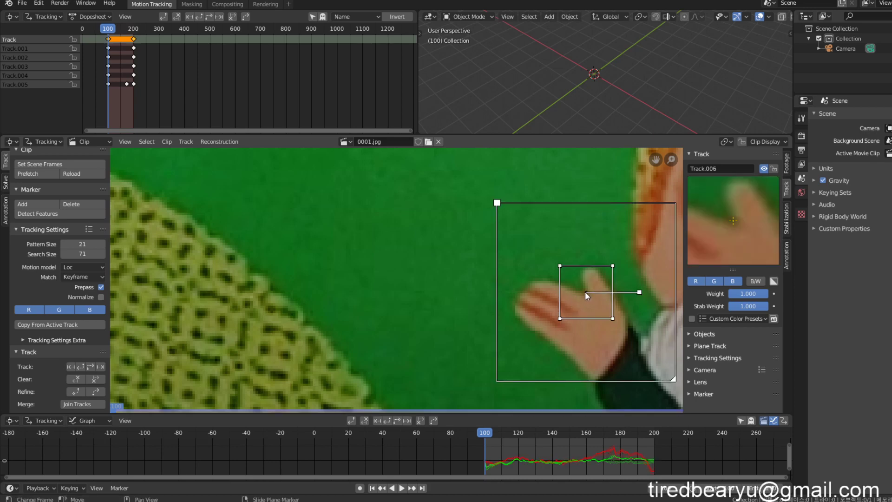
Track the hand marker forward to frame 200 and scrub back to frame 176 to check its path.
left_click(395, 420)
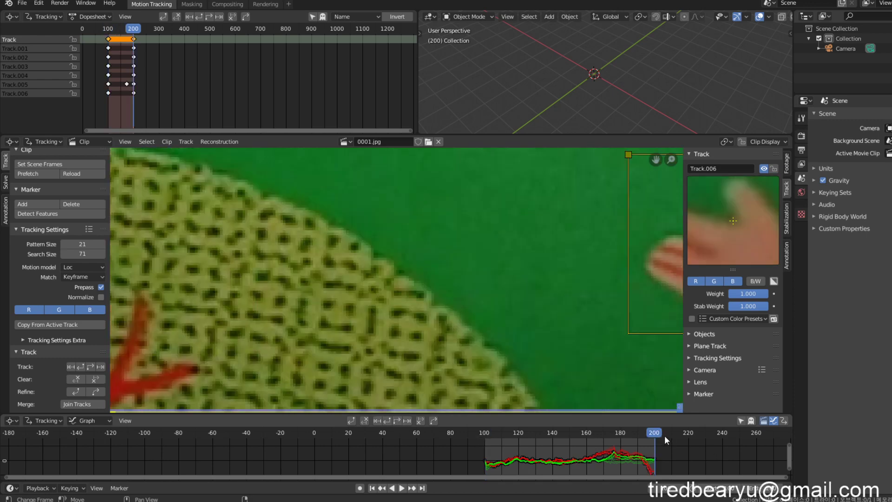
left_click_drag(665, 440, 614, 434)
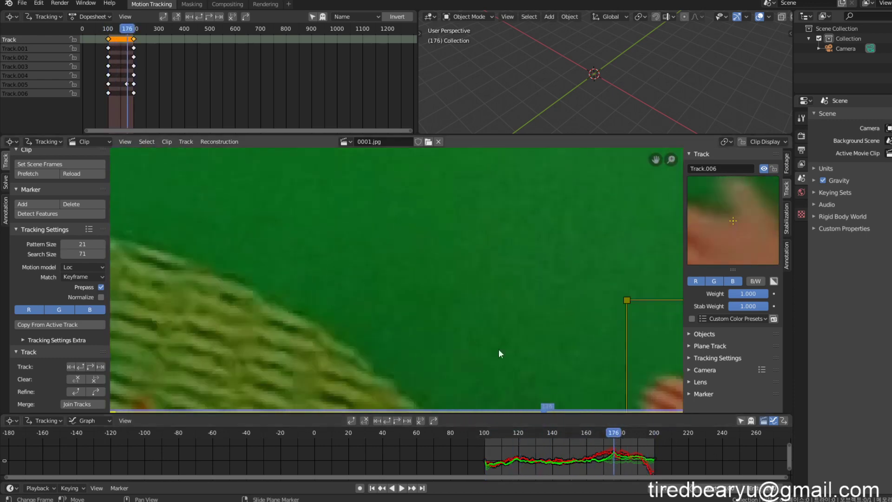
scroll(379, 287, "down", 3)
middle_click_drag(378, 290, 474, 262)
middle_click_drag(543, 308, 462, 223)
scroll(486, 278, "down", 3)
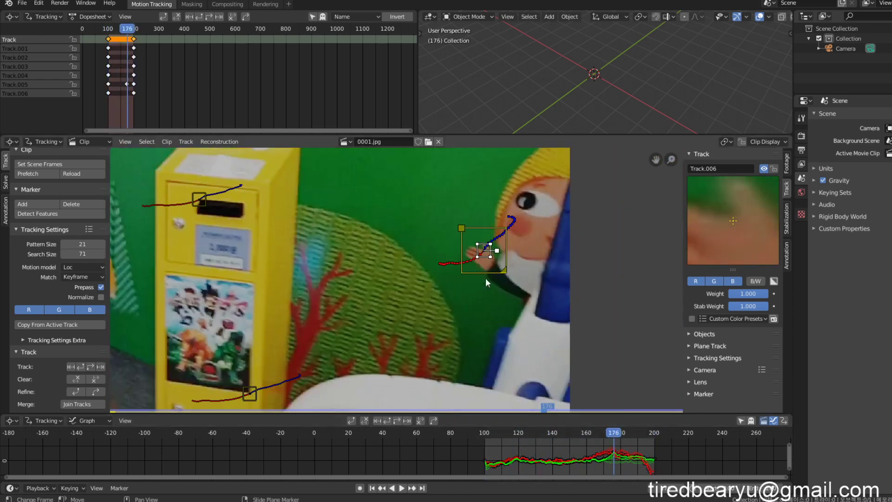
middle_click_drag(487, 277, 514, 239)
scroll(493, 263, "up", 1)
middle_click_drag(426, 286, 542, 264)
scroll(503, 280, "up", 3)
Return to frame 100 and add a tracking marker at the notch in the upper edge of the green patterned bush mural.
scroll(505, 283, "down", 11)
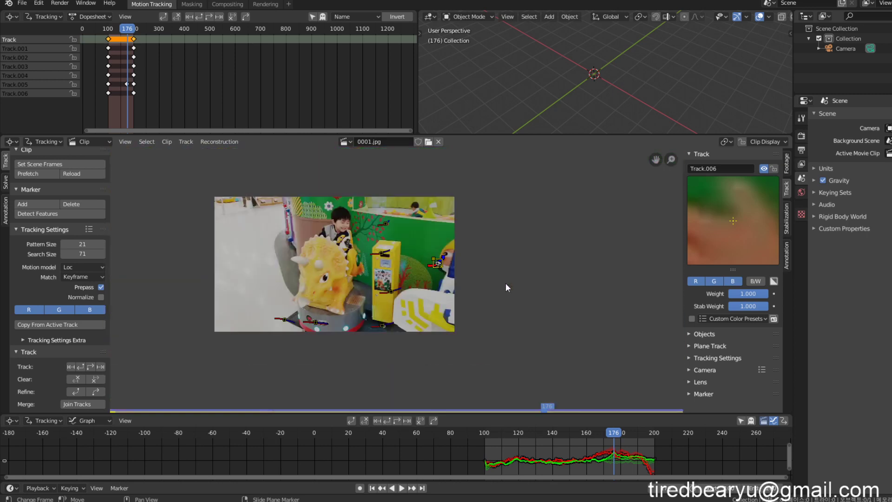
middle_click_drag(394, 246, 428, 283)
scroll(396, 279, "up", 4)
middle_click_drag(322, 217, 420, 280)
scroll(419, 281, "up", 2)
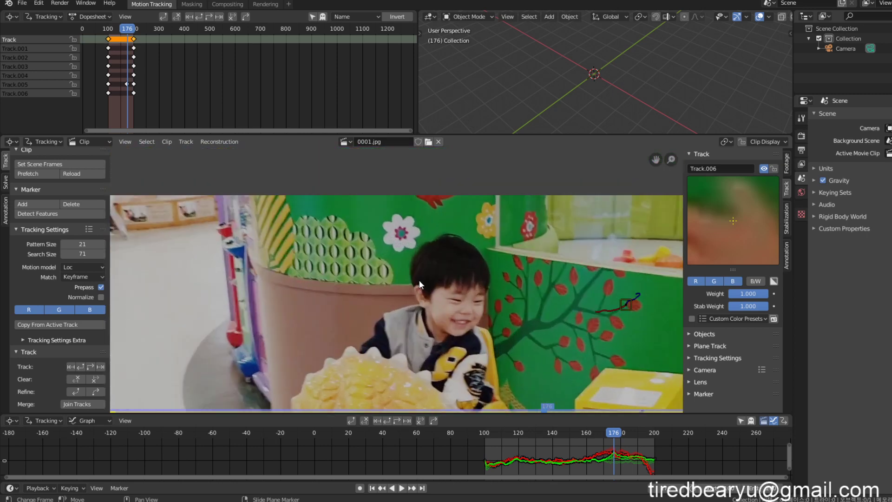
left_click_drag(620, 439, 484, 439)
scroll(432, 298, "up", 6)
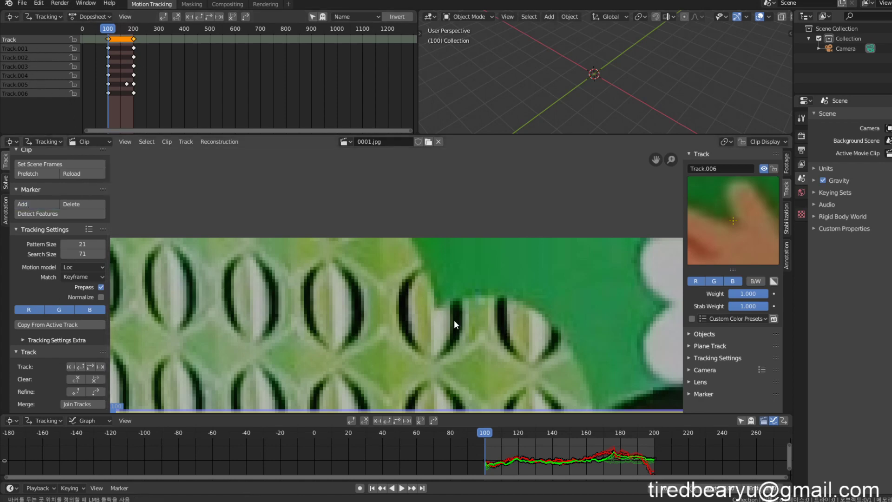
left_click(438, 305)
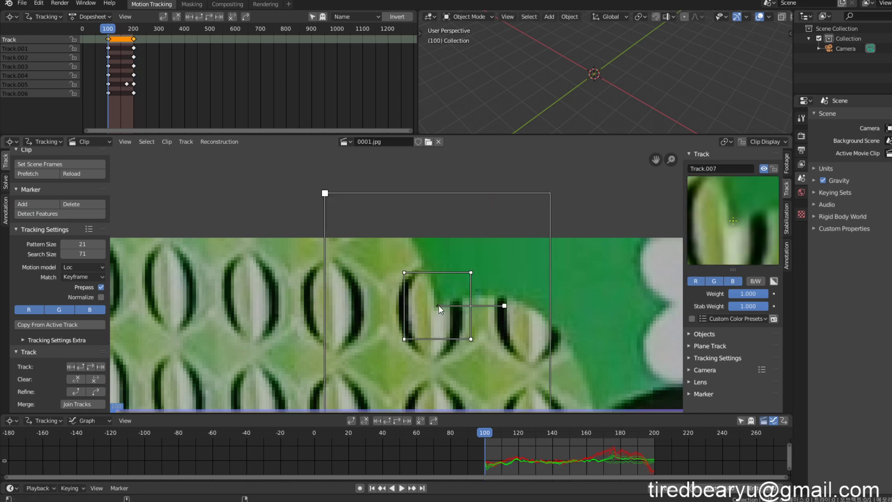
Fine-tune the bush marker's position and skew its pattern area to fit around the notch.
mouse_move(439, 305)
left_mouse_down()
mouse_move(409, 324)
mouse_move(408, 354)
mouse_move(326, 352)
mouse_move(462, 298)
mouse_move(438, 307)
left_mouse_up()
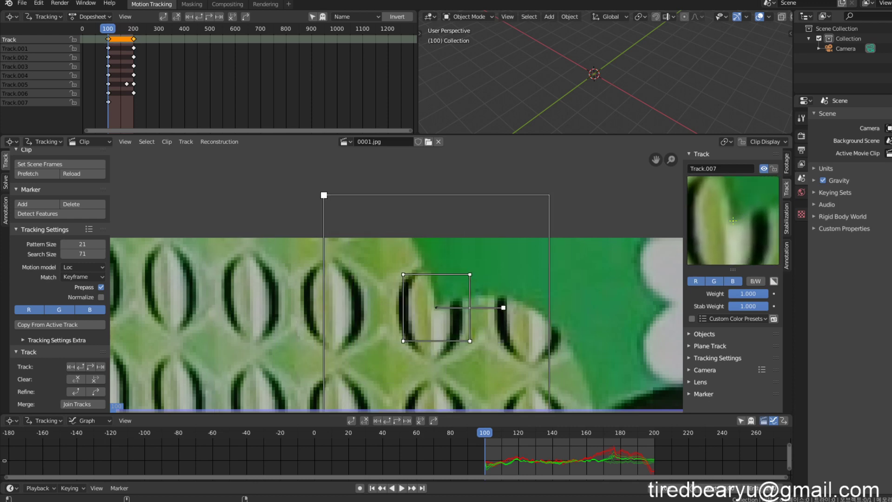
key("g")
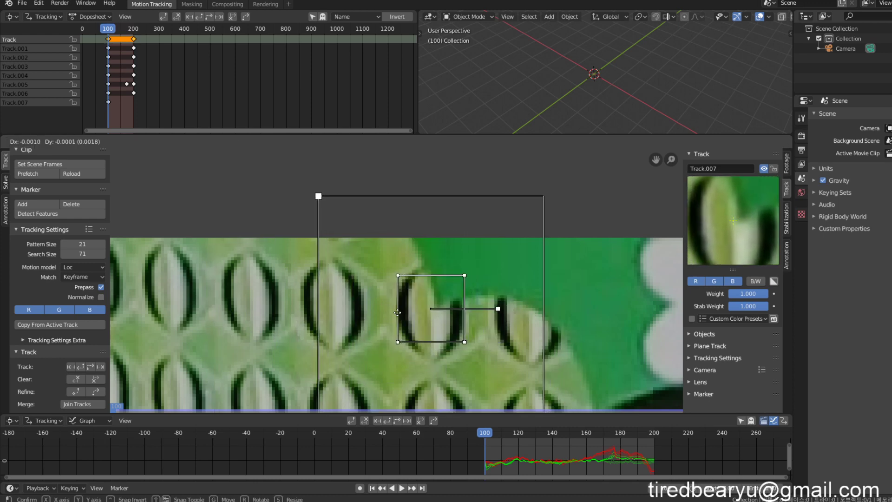
left_click(403, 311)
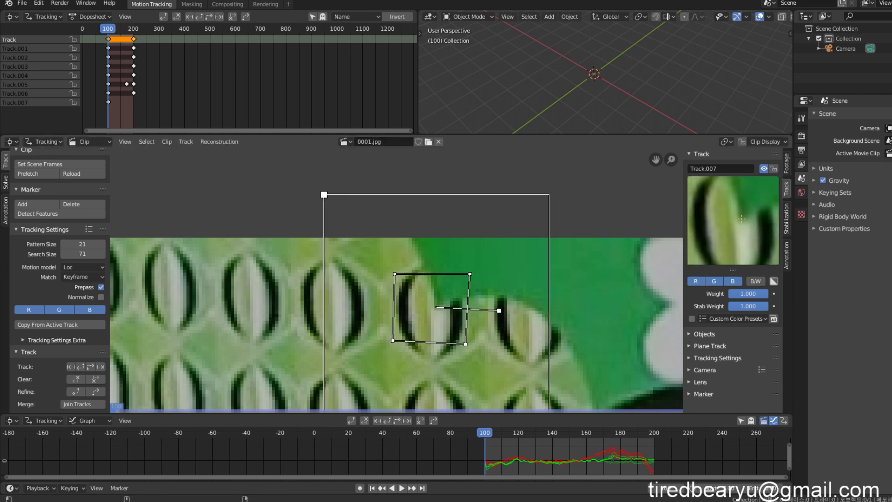
Track the bush marker forward from frame 100 and scrub back from frame 177 to check its path.
left_click(400, 419)
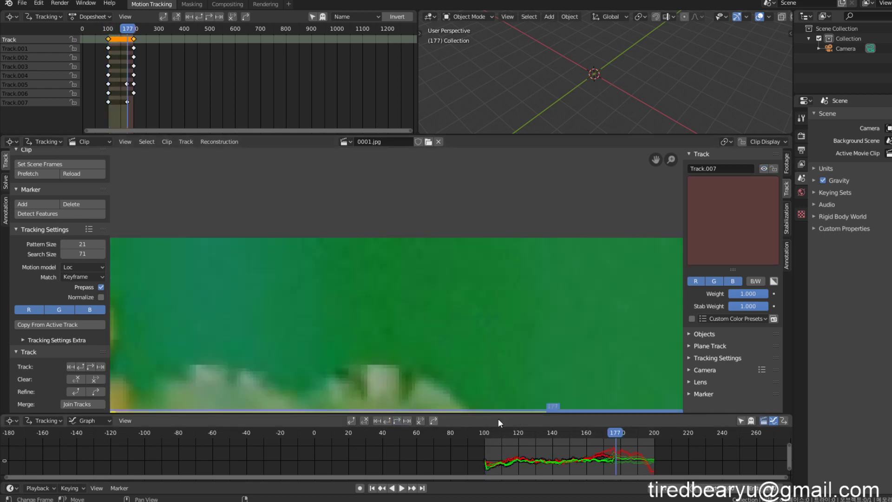
mouse_move(614, 430)
left_mouse_down()
mouse_move(591, 432)
mouse_move(610, 431)
left_mouse_up()
middle_click_drag(425, 382, 506, 235)
scroll(456, 263, "up", 2)
middle_click_drag(456, 263, 473, 193)
scroll(650, 269, "down", 1)
middle_click_drag(663, 274, 514, 235)
mouse_move(558, 436)
left_mouse_down()
mouse_move(488, 440)
mouse_move(615, 441)
left_mouse_up()
scroll(565, 302, "down", 6)
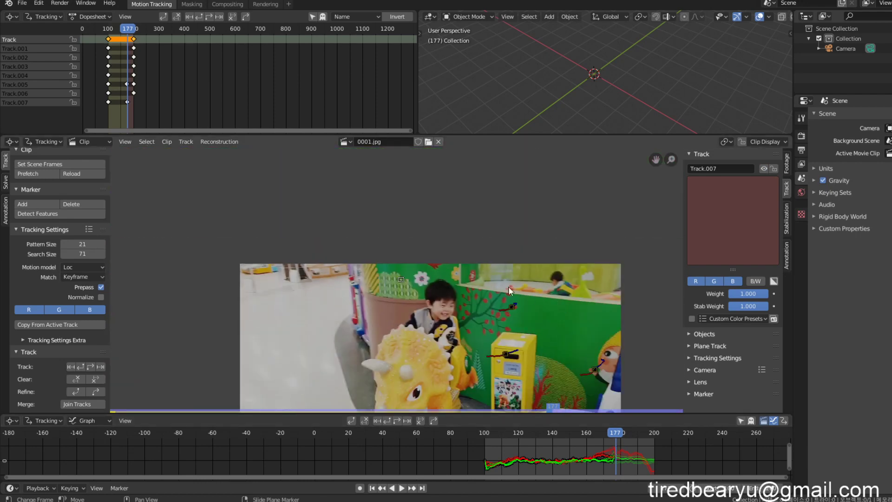
Step through frames 176 to 178 and re-enable the bush marker at frame 177.
scroll(484, 286, "up", 2)
key("Left")
key("Right")
key("Right")
scroll(455, 274, "up", 3)
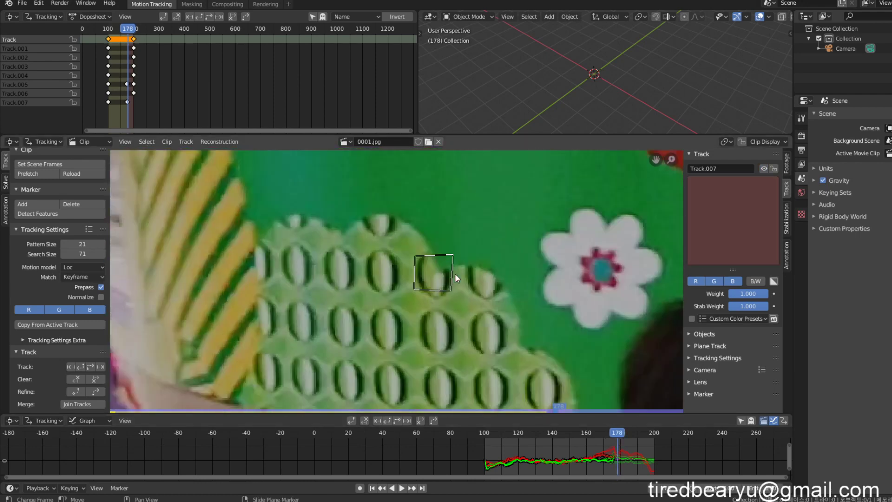
scroll(457, 276, "down", 3)
key("Left")
key("Left")
scroll(469, 279, "up", 6)
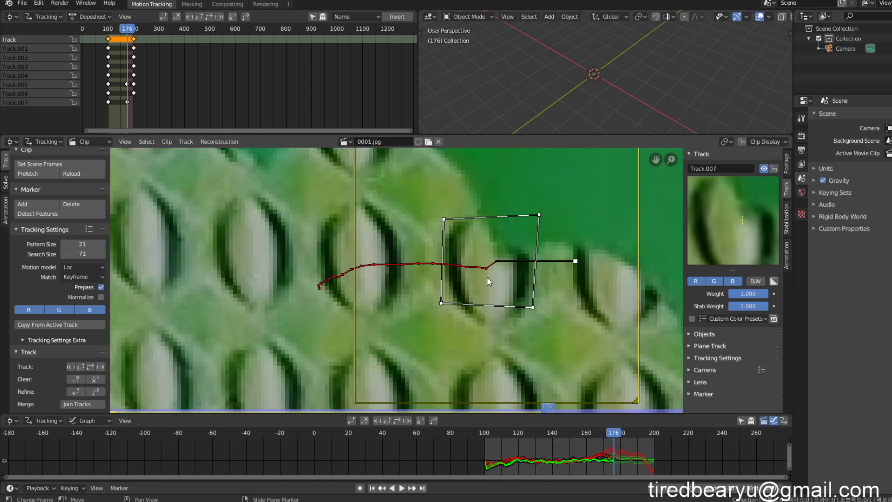
key("Right")
key("Left")
key("Right")
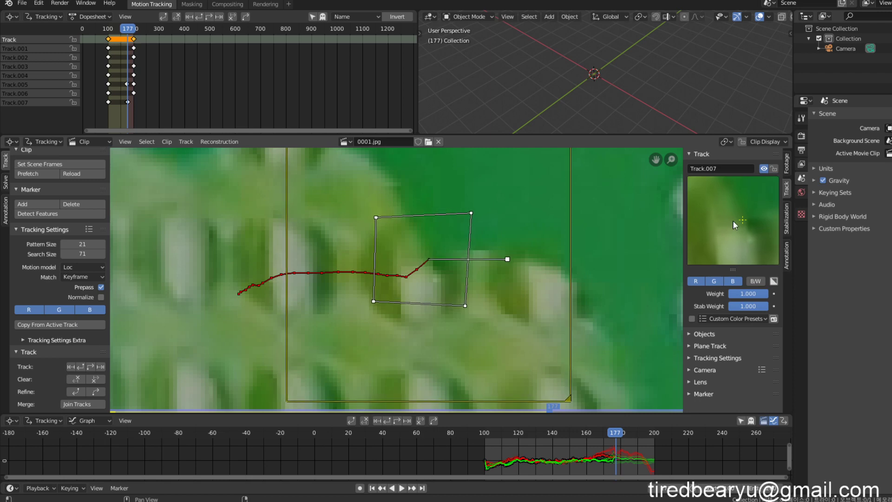
Compare the bush marker's pattern across frames 176, 177 and 178 to judge its alignment with the notch.
key("Left")
key("Right")
key("Left")
key("Right")
key("Left")
key("Right")
key("Left")
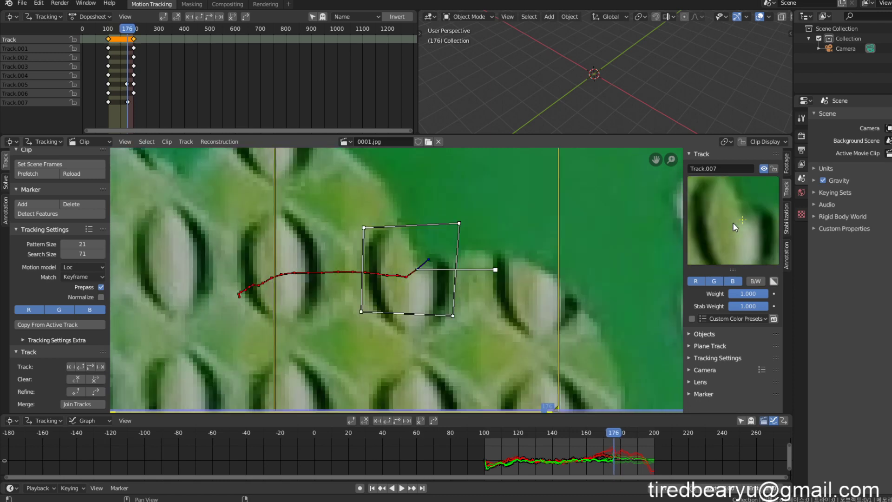
key("Right")
key("Left")
key("Right")
key("Left")
key("Right")
key("Right")
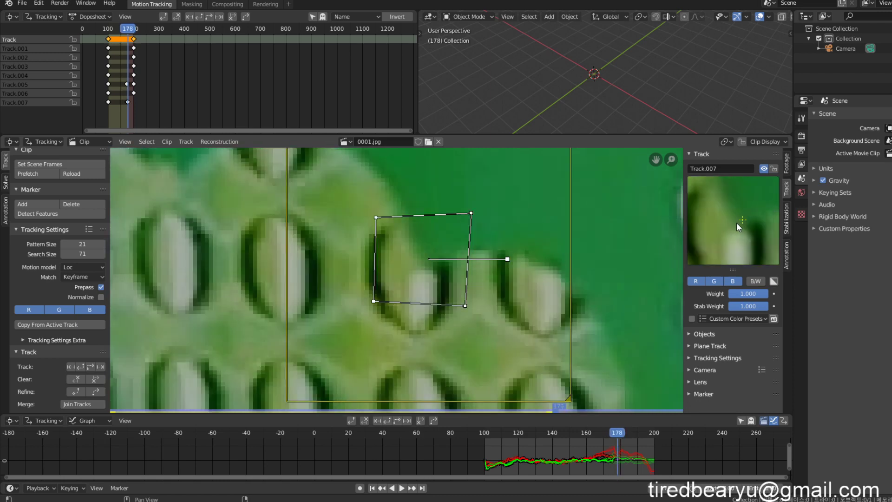
key("Left")
key("Right")
Reposition the bush marker at frames 178 and 177 to match the notch position in frame 176.
mouse_move(426, 260)
left_mouse_down()
mouse_move(438, 259)
mouse_move(425, 262)
left_mouse_up()
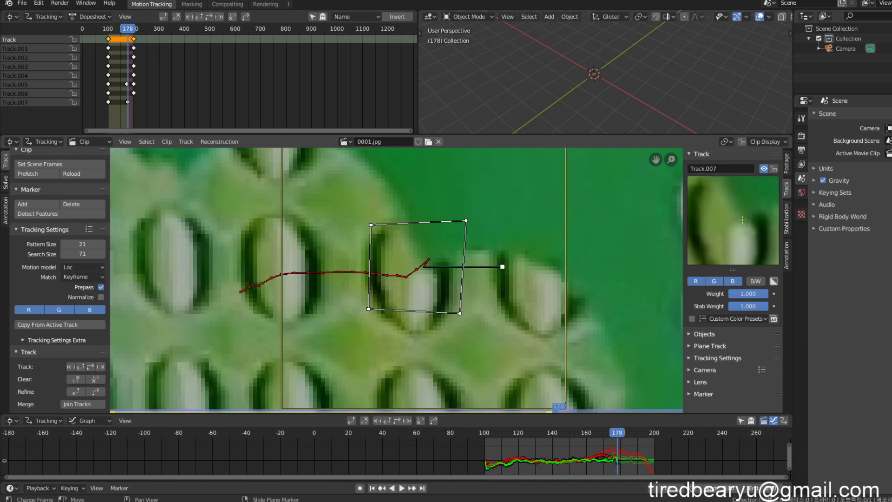
key("alt+Right")
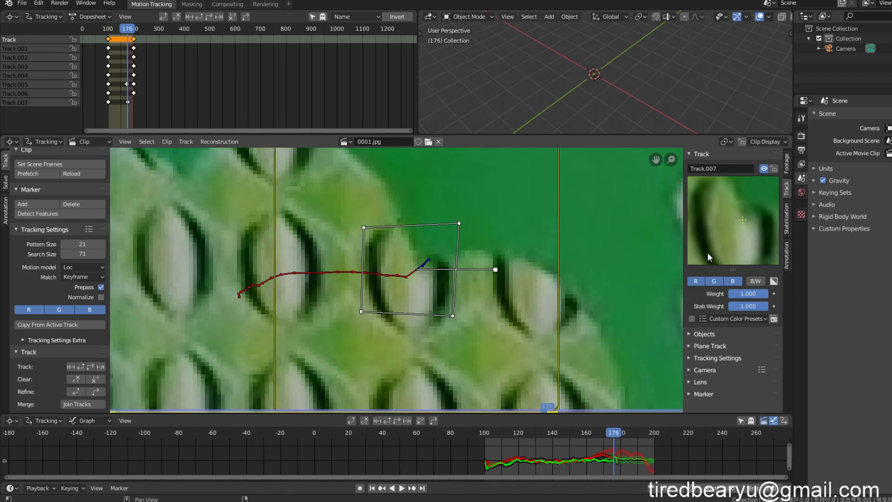
left_click_drag(751, 227, 750, 230)
key("Left")
key("Right")
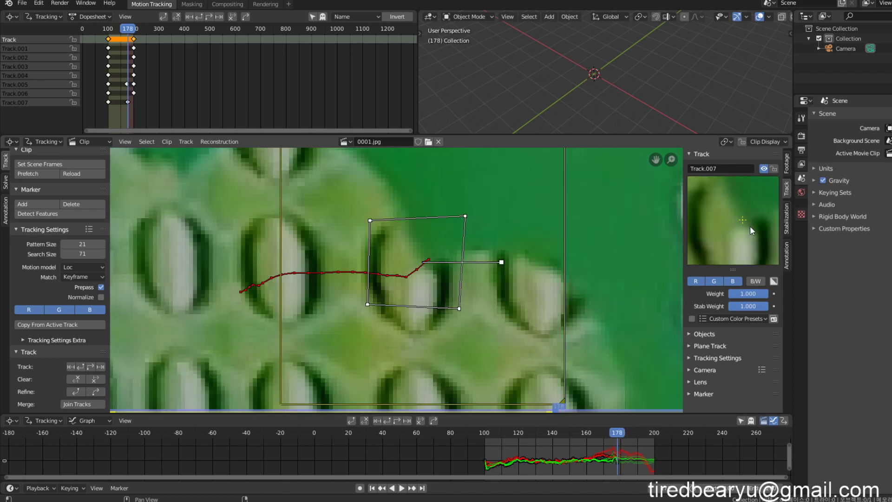
key("Left")
key("Left")
key("Right")
left_click_drag(444, 268, 436, 274)
Step back and forth around frames 177 and 178 to check the corrected bush marker's alignment.
key("Right")
key("Left")
key("Right")
key("Left")
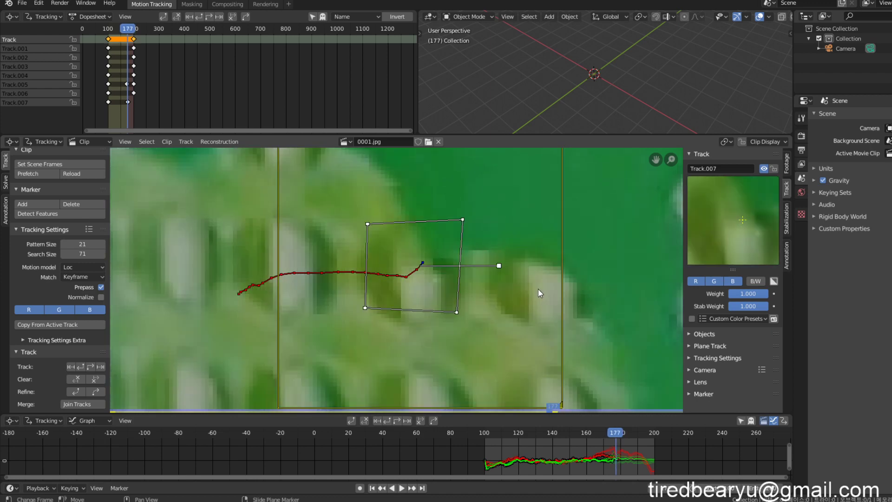
key("Right")
key("Left")
key("Left")
key("Left")
key("Right")
key("Right")
key("Right")
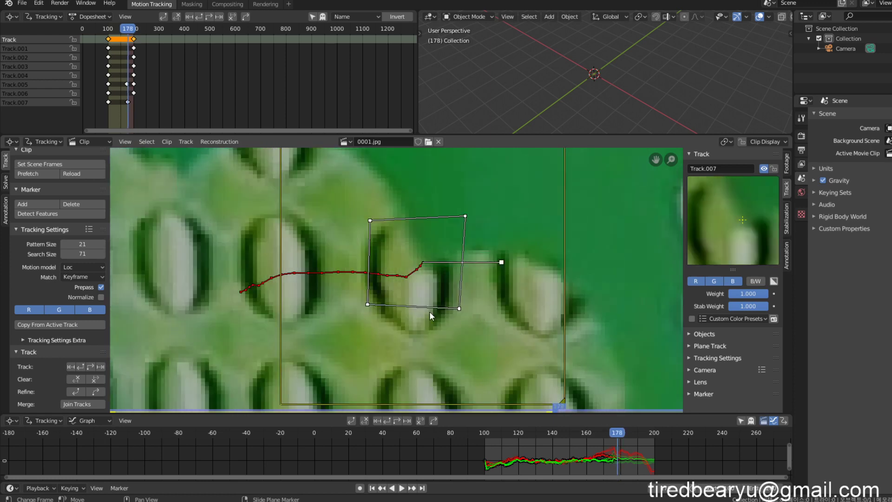
Track the bush marker forward from frame 178 to frame 200 and scrub back to frame 163 to check it.
left_click(400, 420)
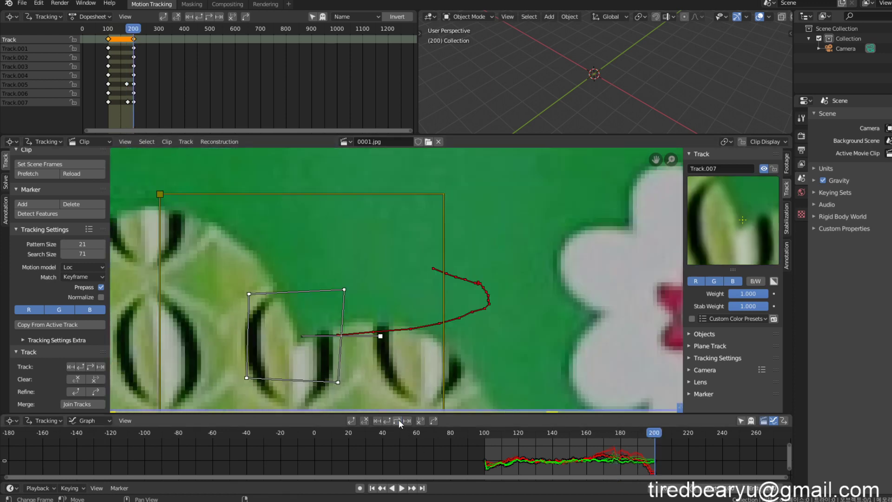
mouse_move(656, 434)
left_mouse_down()
mouse_move(579, 439)
mouse_move(624, 442)
mouse_move(522, 440)
mouse_move(564, 439)
mouse_move(626, 458)
mouse_move(522, 463)
mouse_move(596, 465)
left_mouse_up()
scroll(478, 229, "down", 3)
scroll(479, 228, "down", 5)
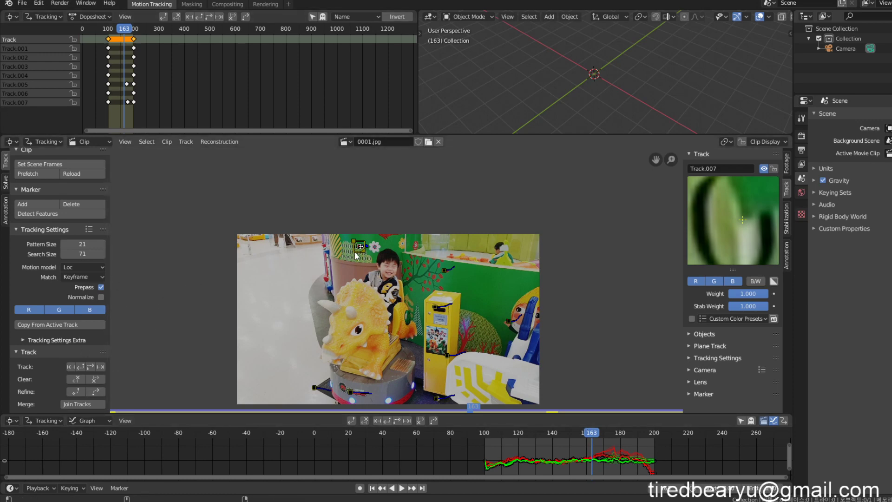
Open the solve settings and try to solve the camera motion with the preset keyframes.
left_click(4, 184)
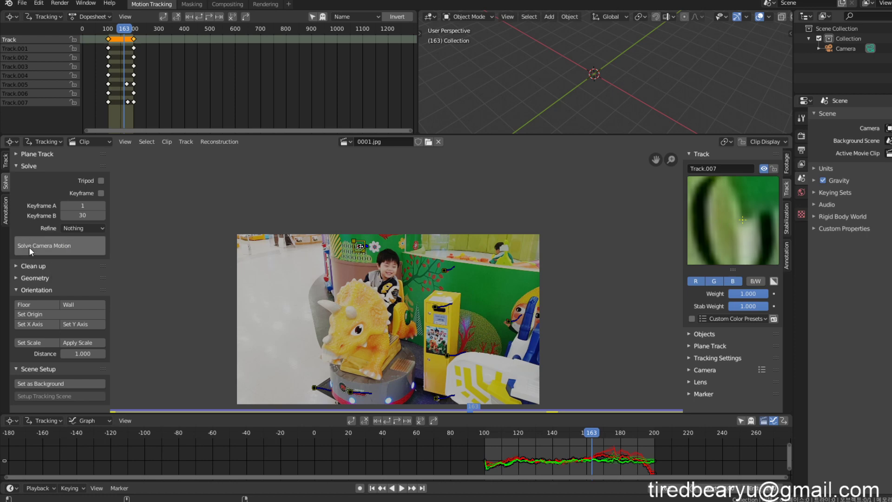
left_click(25, 154)
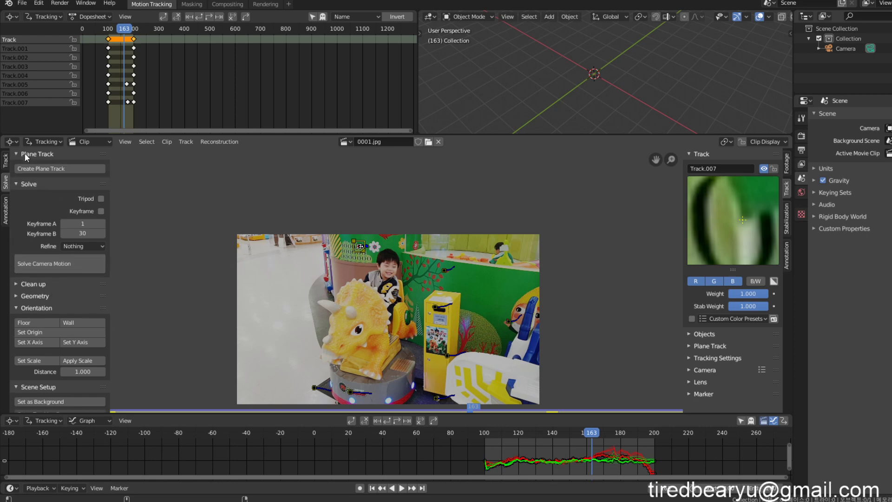
left_click(24, 153)
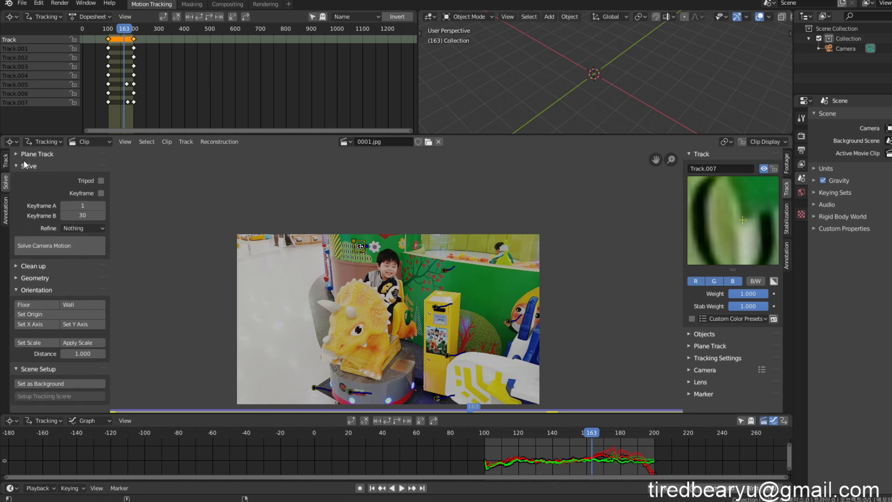
left_click(55, 245)
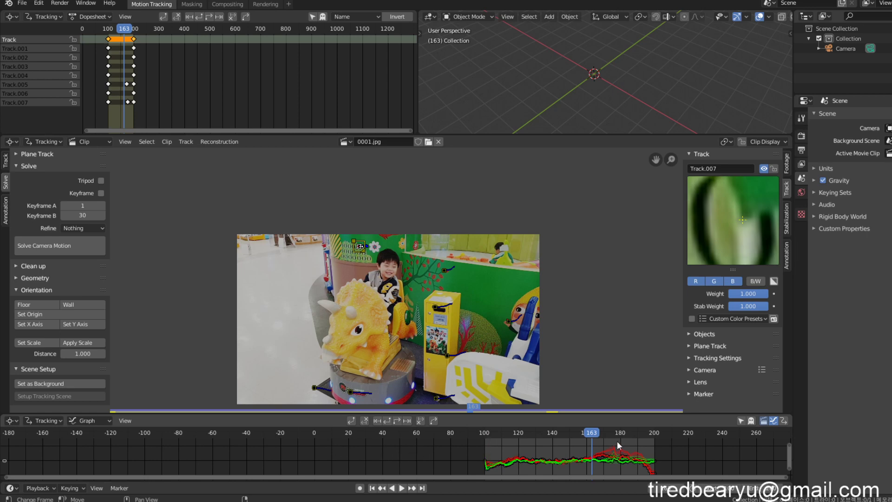
Set the solver's Keyframe A to 101 and Keyframe B to 130, and solve the camera motion.
left_click(88, 206)
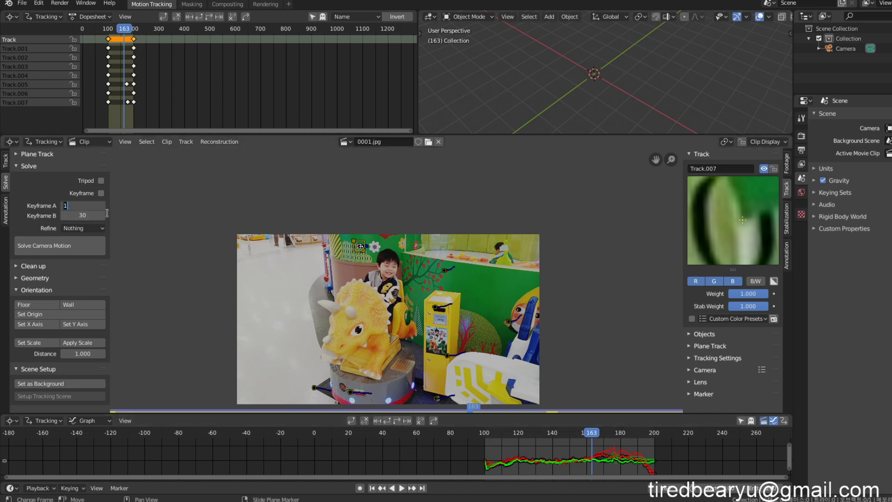
type("101")
key("Return")
left_click(80, 215)
type("130")
key("Return")
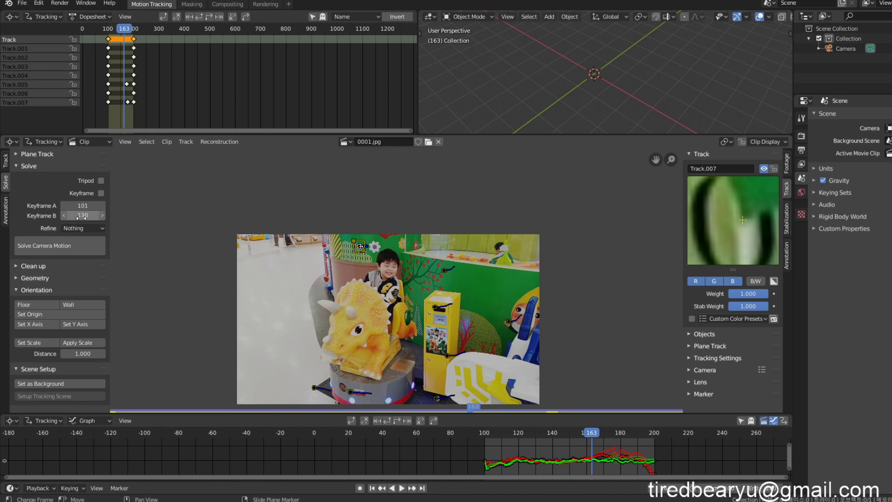
left_click(60, 245)
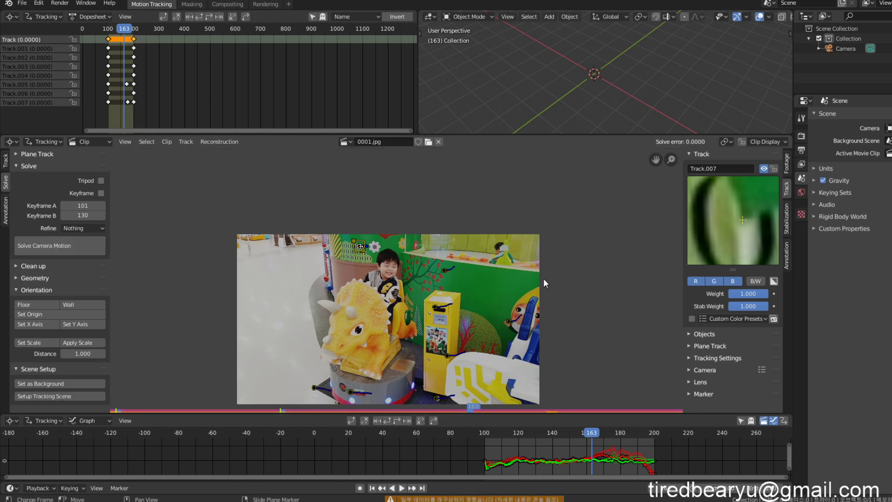
Enable automatic keyframe selection for the solver, re-solve the camera motion and scrub to frame 145.
left_click_drag(582, 431, 513, 434)
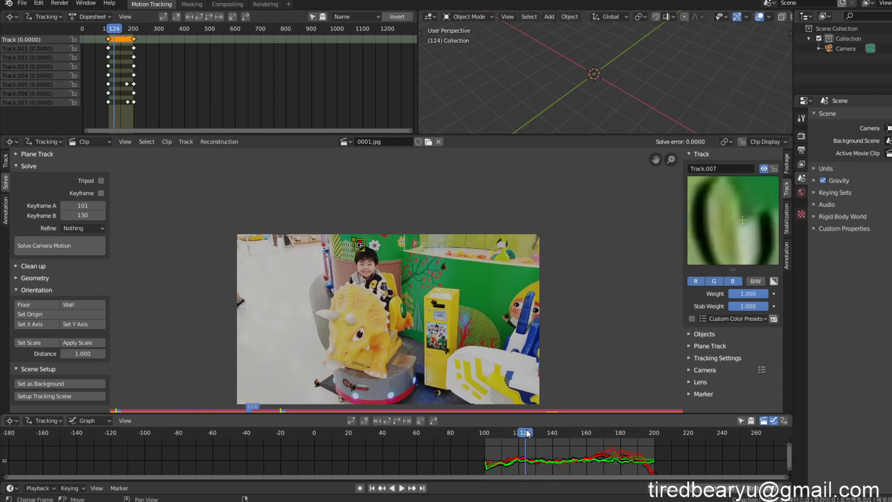
left_click(100, 193)
left_click(74, 245)
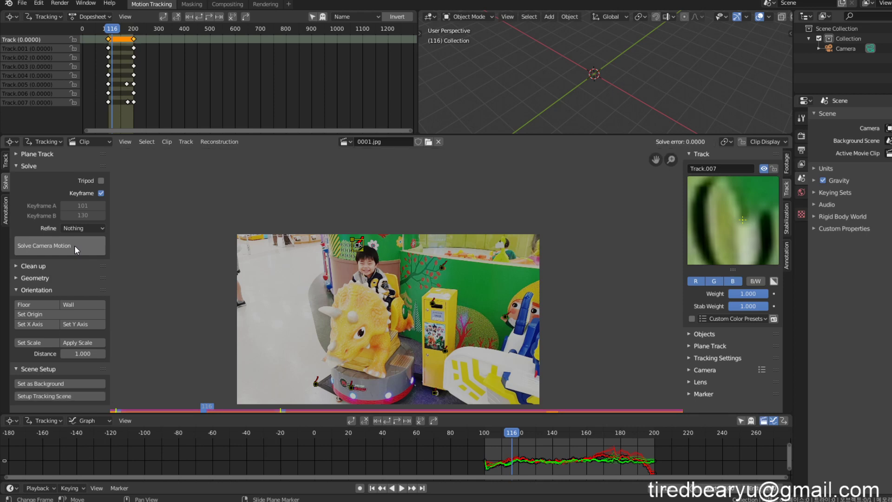
left_click_drag(581, 437, 562, 439)
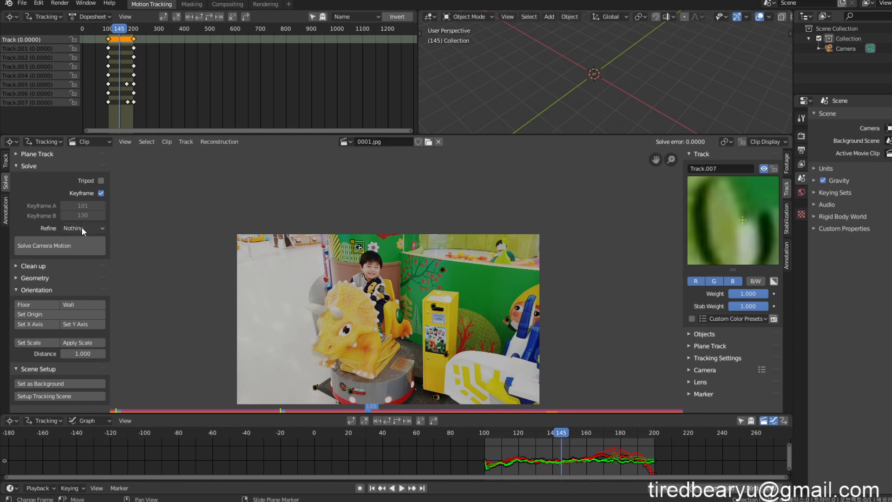
left_click(320, 254)
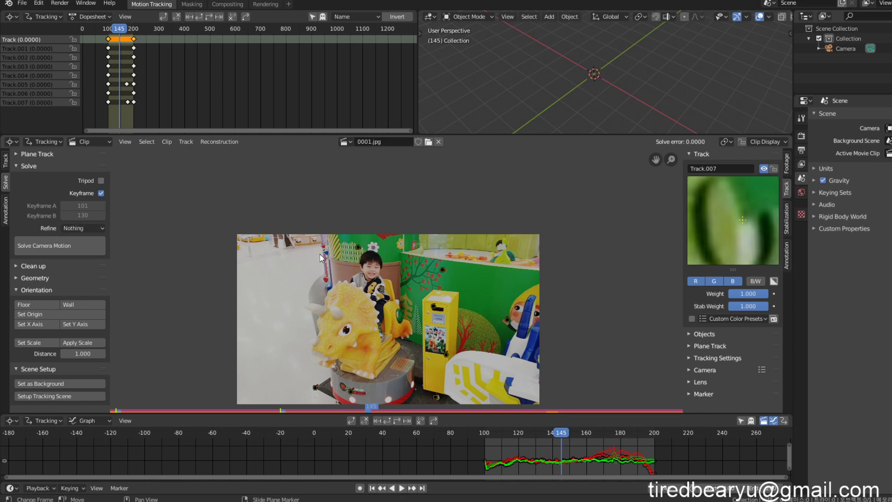
left_click(74, 250)
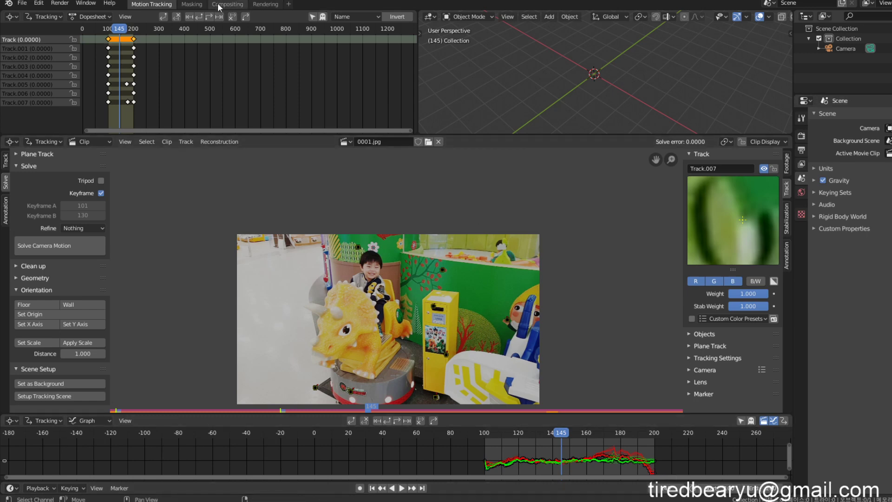
scroll(397, 346, "up", 3)
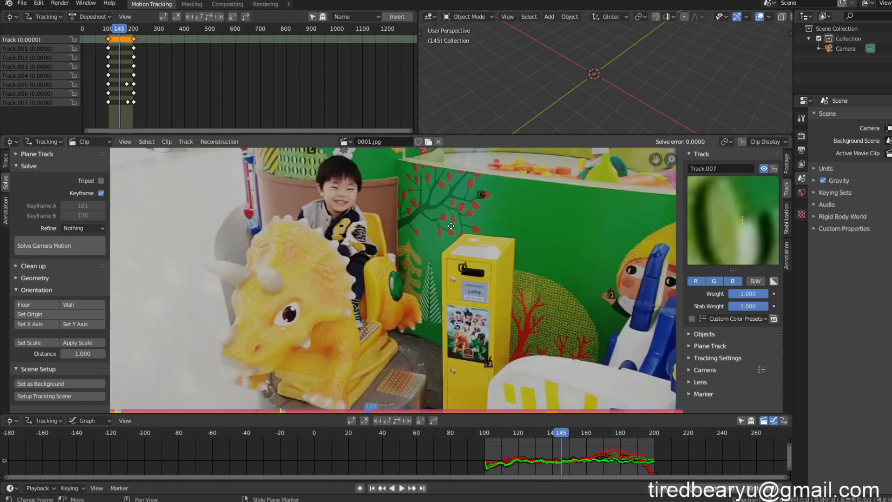
scroll(394, 275, "down", 3)
middle_click_drag(397, 348, 409, 284)
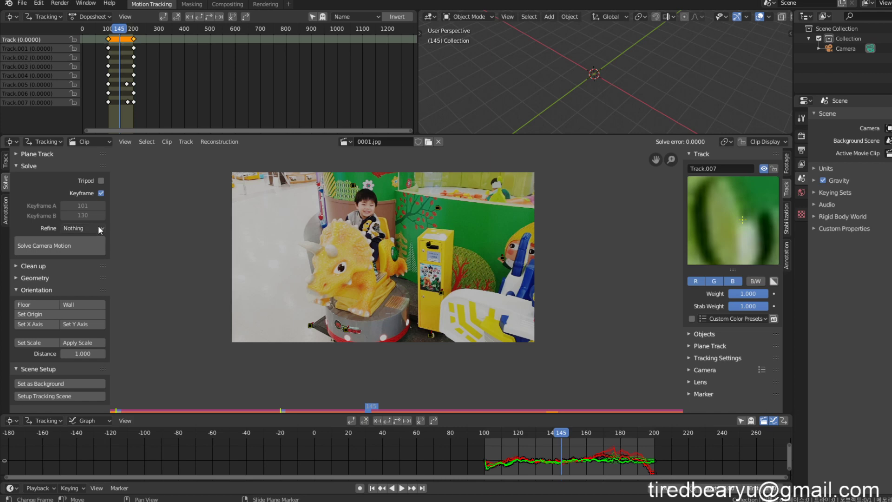
Look through the clip's stabilization, annotation, footage and track settings, and open the camera's sensor width for editing.
left_click(786, 219)
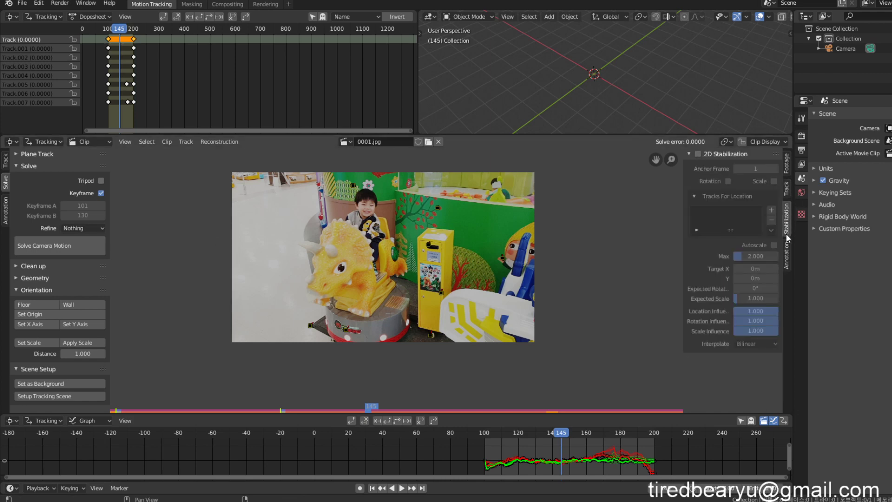
left_click(789, 255)
left_click(786, 171)
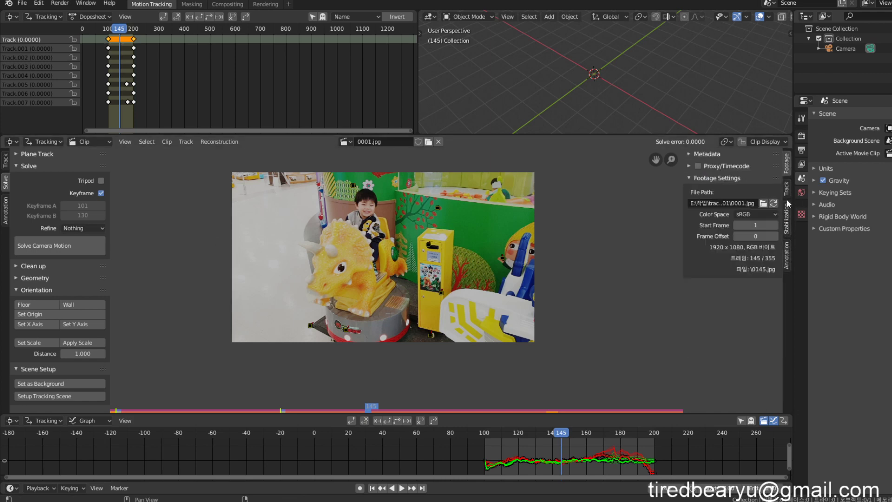
left_click(787, 219)
left_click(786, 188)
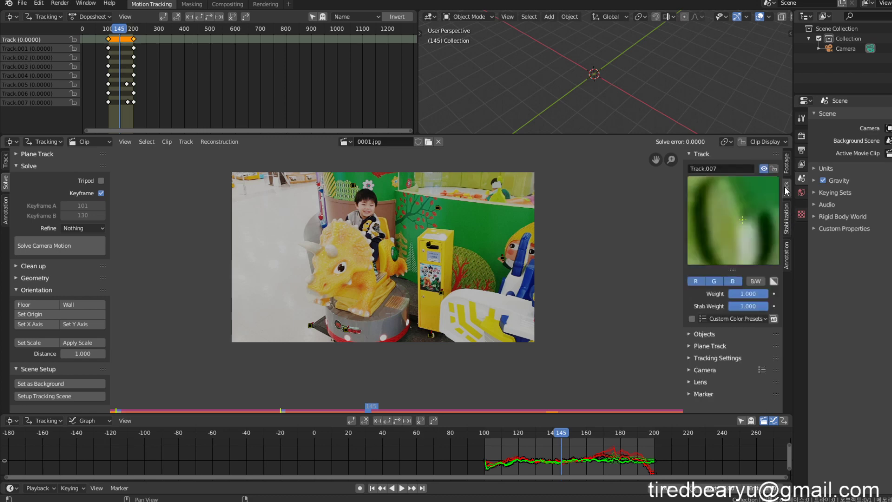
left_click(692, 369)
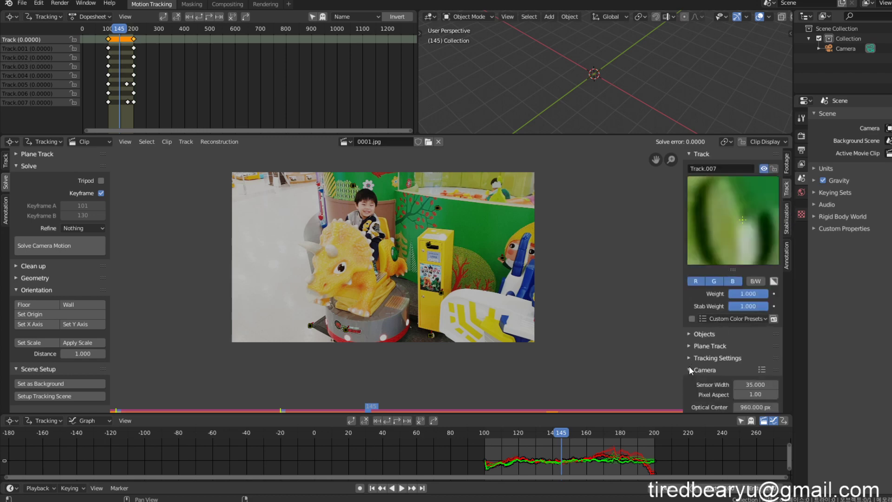
scroll(689, 367, "down", 3)
left_click(769, 337)
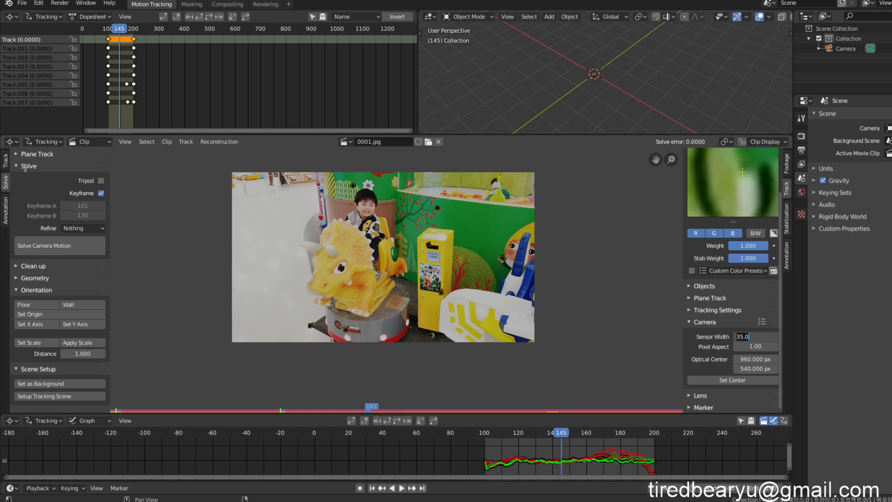
Add a marker on the red tree branch at frame 100, track it forward to frame 200 and scrub to frame 193.
left_click(6, 160)
left_click(5, 160)
scroll(409, 259, "up", 3)
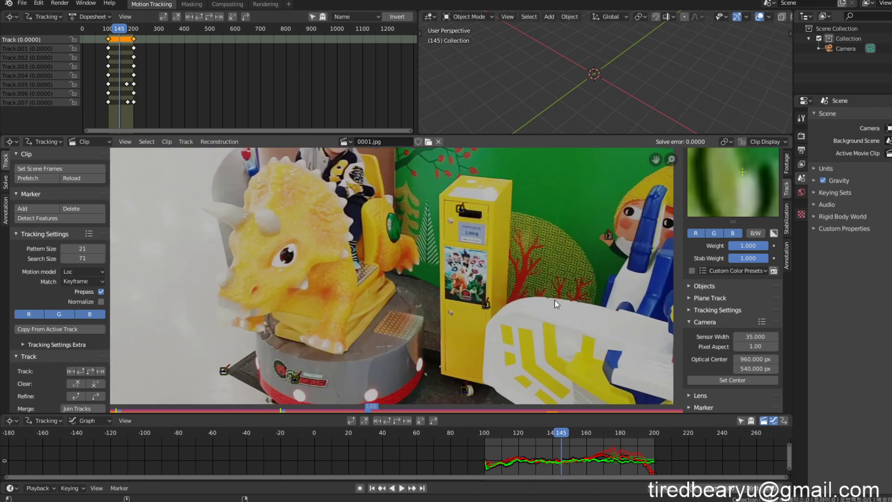
middle_click_drag(556, 304, 466, 267)
scroll(485, 300, "up", 4)
left_click_drag(564, 436, 484, 435)
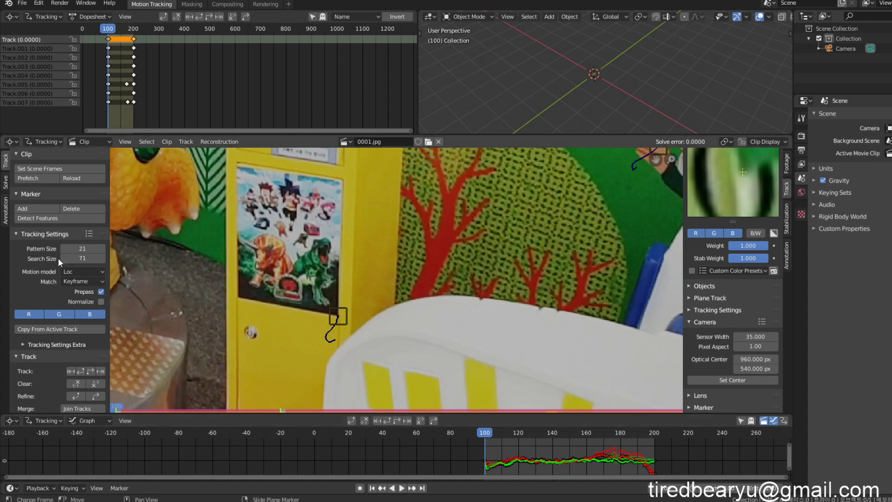
left_click(25, 210)
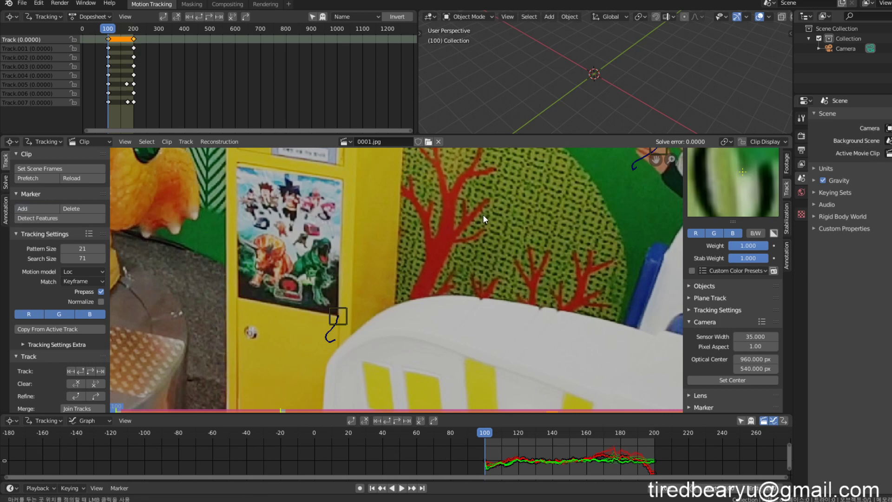
left_click(467, 214)
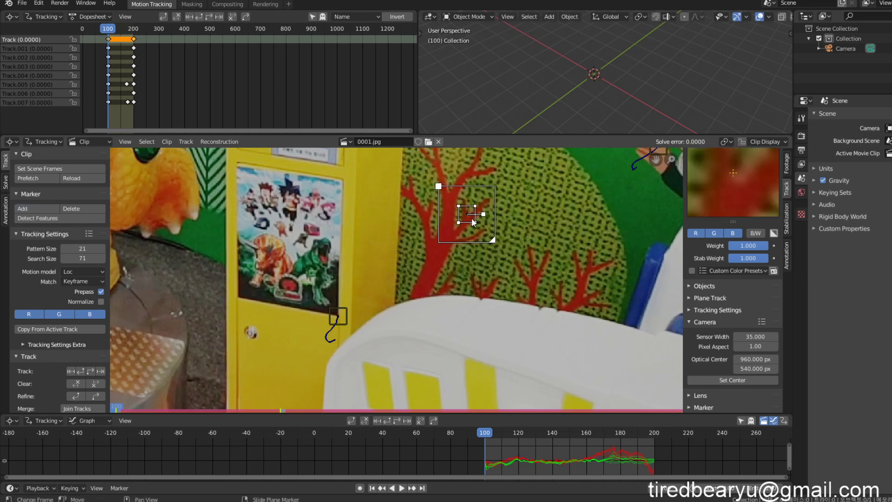
left_click_drag(469, 215, 469, 215)
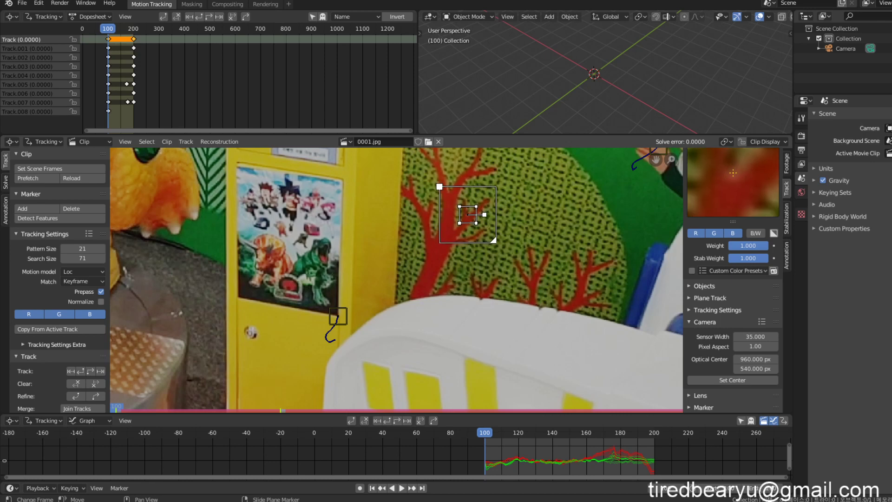
left_click(400, 420)
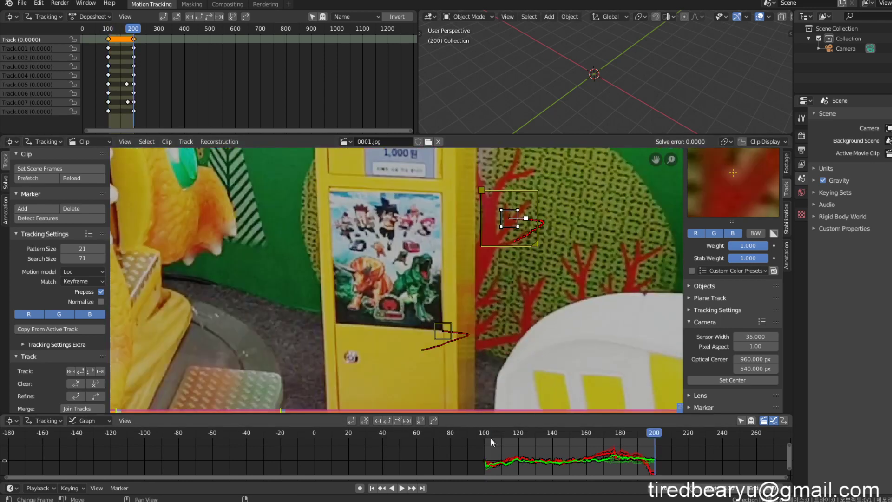
mouse_move(654, 436)
left_mouse_down()
mouse_move(525, 435)
mouse_move(643, 436)
left_mouse_up()
Re-solve the camera motion with the added tree-branch track.
left_click(5, 181)
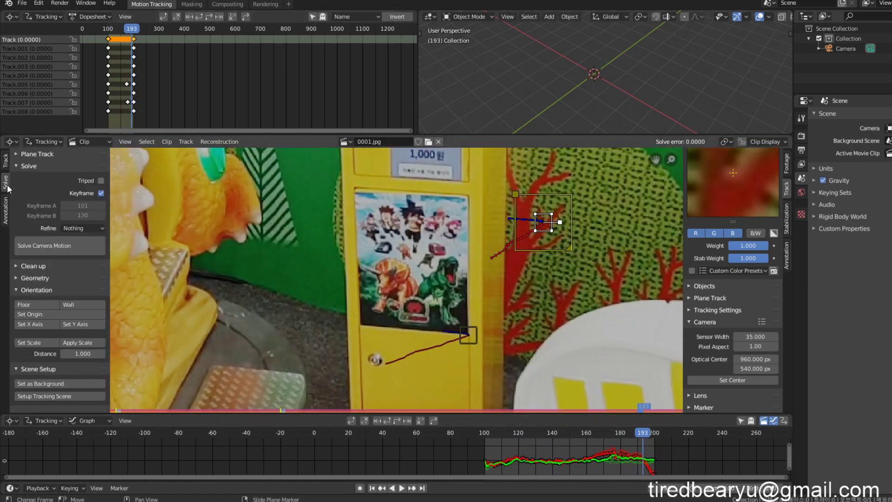
left_click(68, 245)
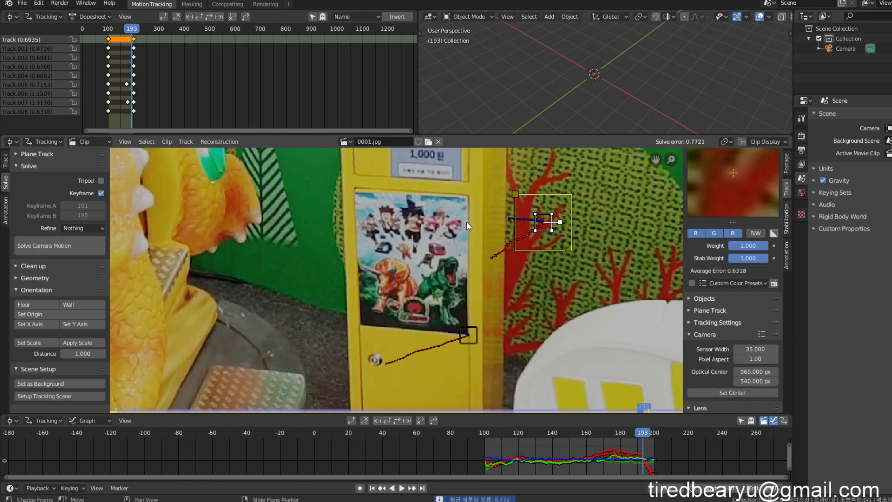
scroll(467, 218, "down", 5)
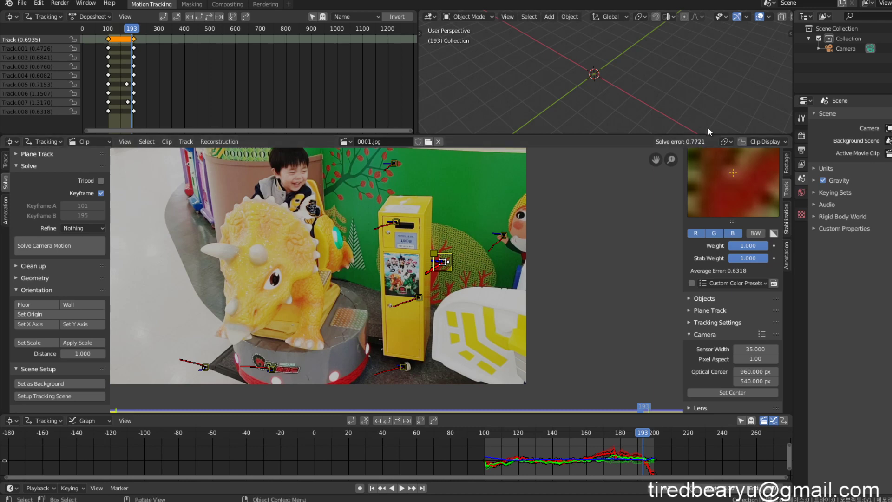
Try refining Focal Length in the solver and re-solve the camera motion.
scroll(412, 227, "down", 1)
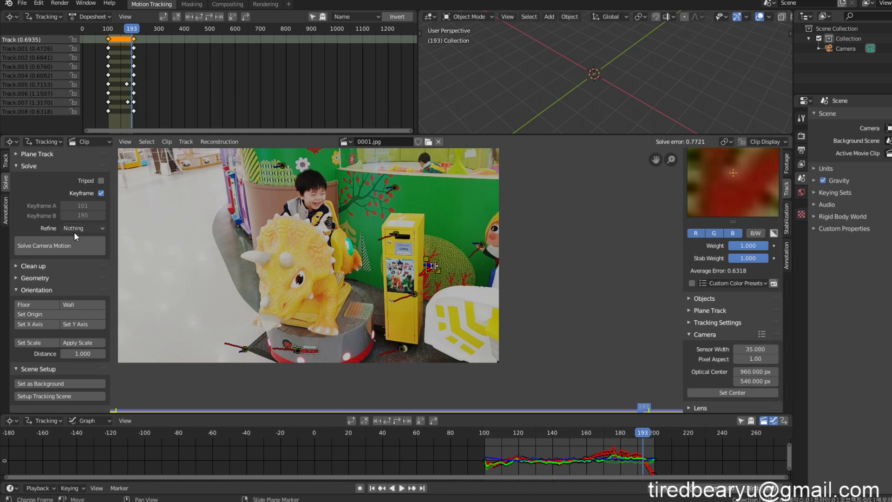
left_click(91, 227)
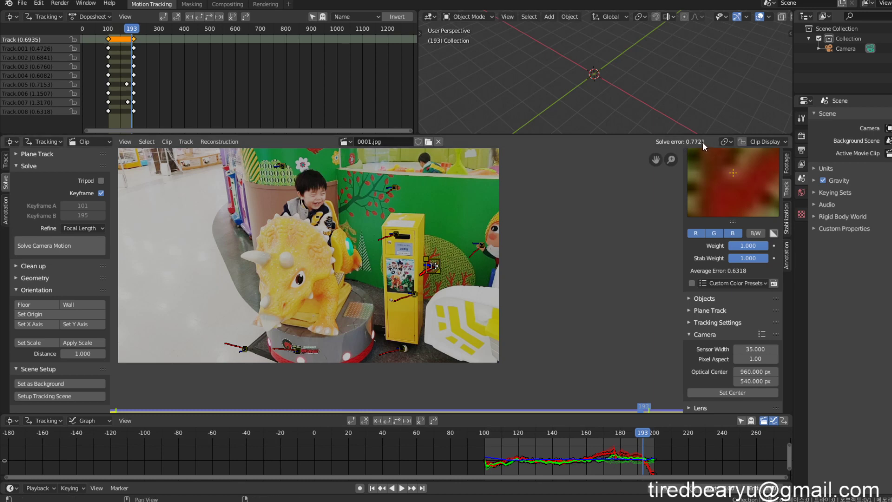
left_click(82, 248)
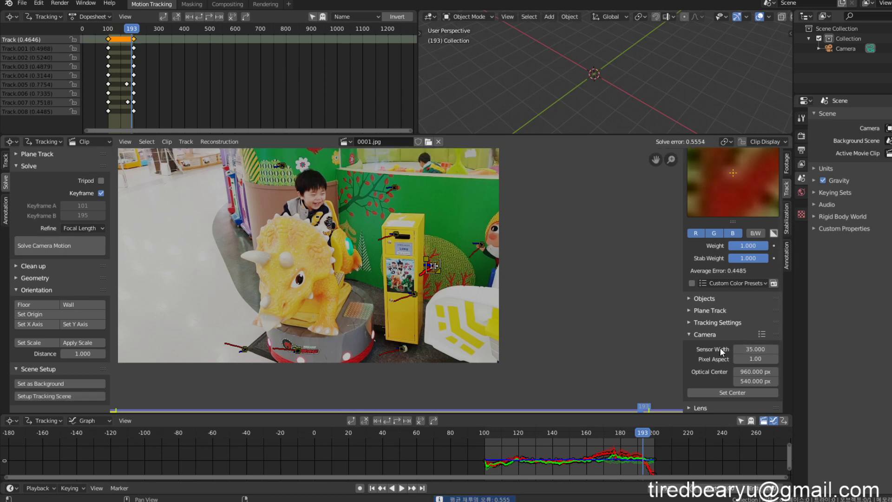
Look through the track, plane track and camera settings, and examine the refined focal length in the lens settings.
left_click(697, 334)
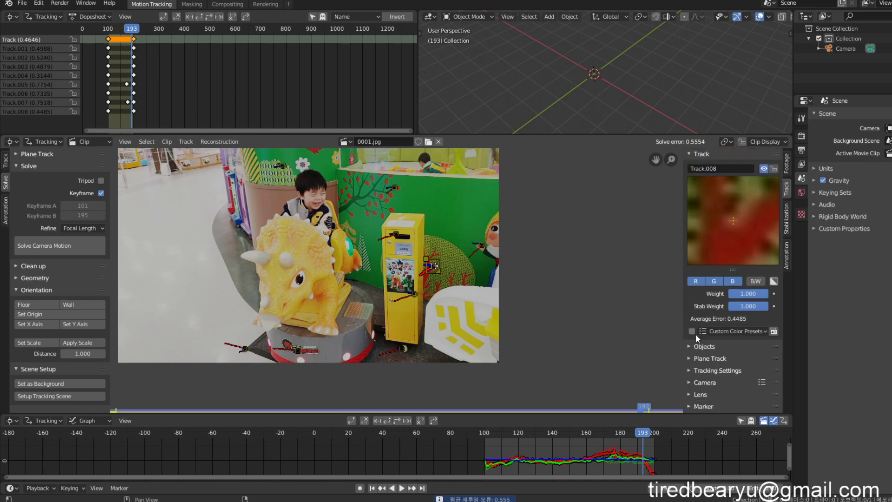
left_click(695, 369)
left_click(698, 358)
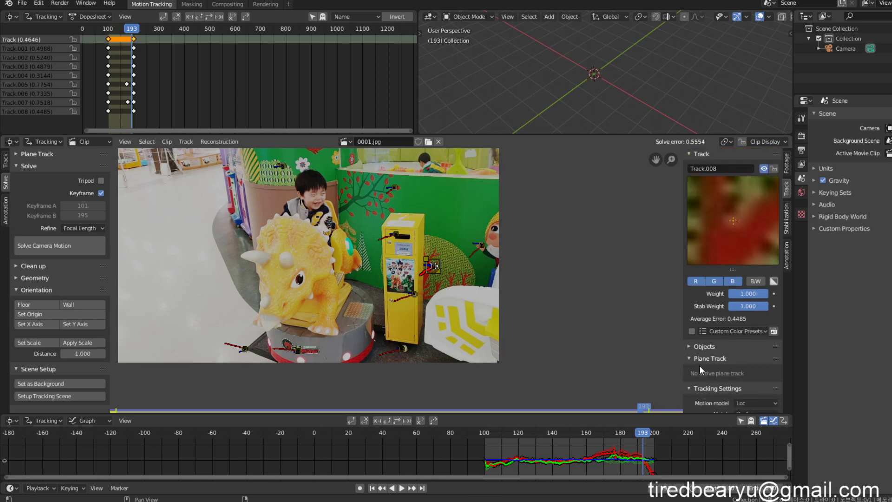
left_click(699, 387)
left_click(700, 359)
left_click(701, 381)
left_click(702, 384)
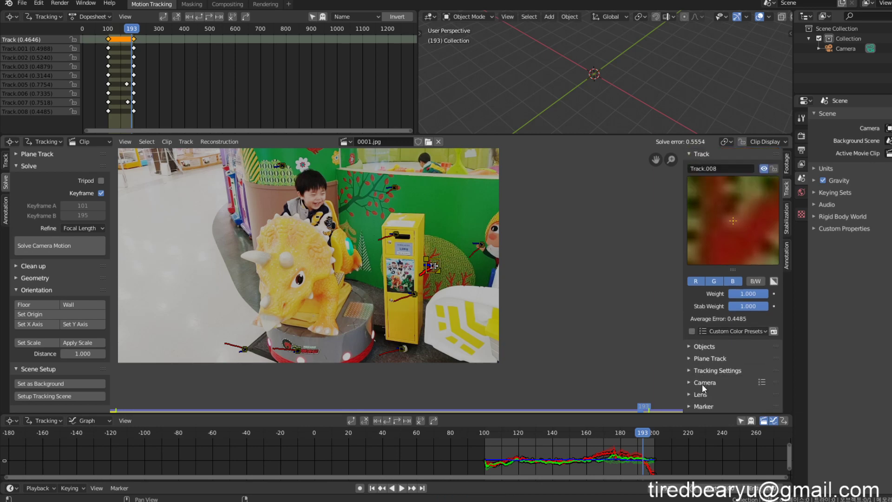
left_click(701, 394)
scroll(702, 357, "down", 4)
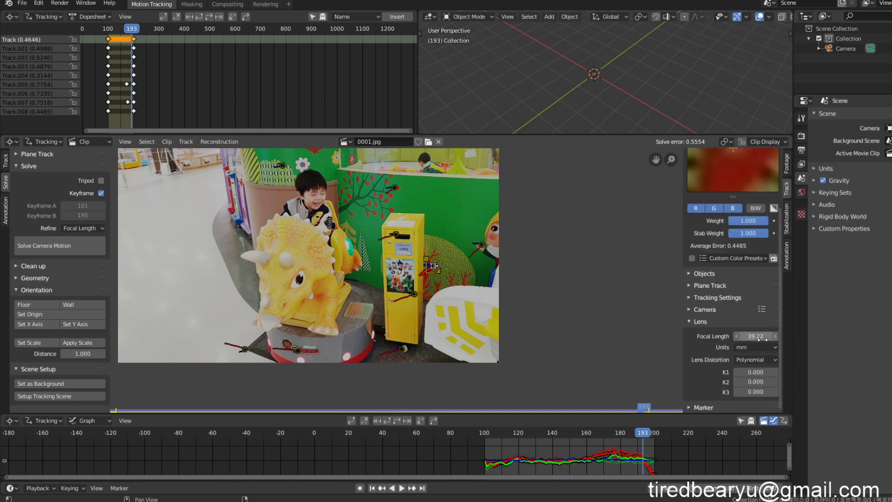
left_click(705, 310)
left_click(705, 310)
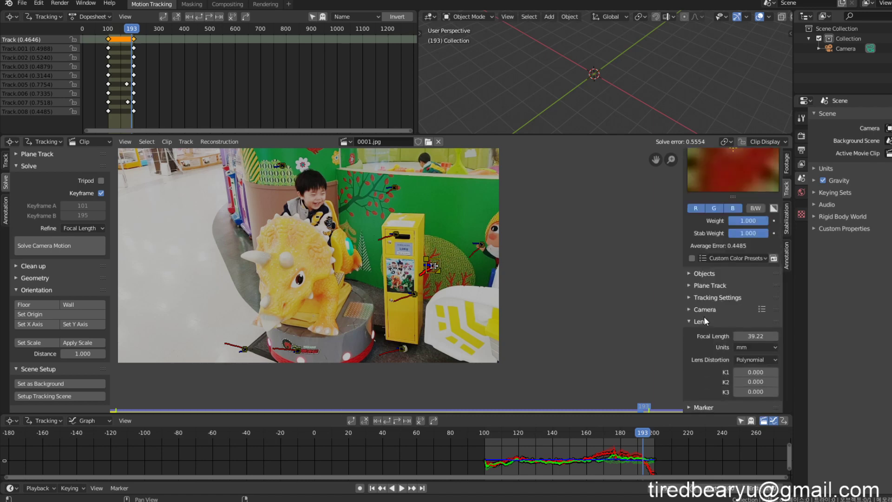
Set the lens focal length to 24 mm and re-solve the camera motion with Focal Length refinement still on.
left_click(760, 337)
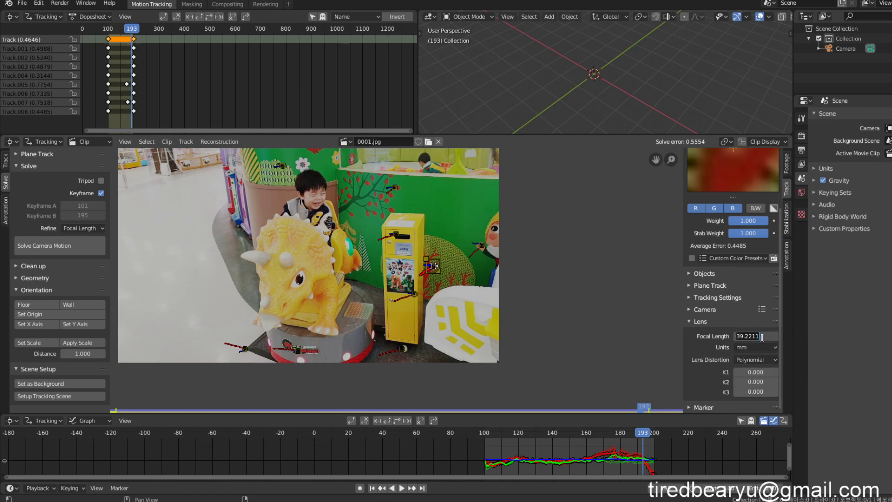
type("24")
key("Return")
left_click(59, 253)
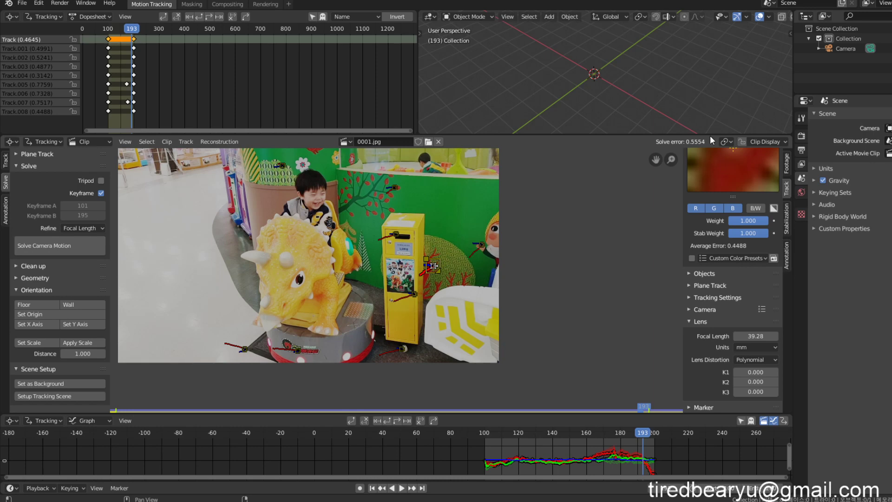
Set the lens focal length to 24 mm, switch the solver's Refine option to Nothing and re-solve the camera motion.
left_click(752, 336)
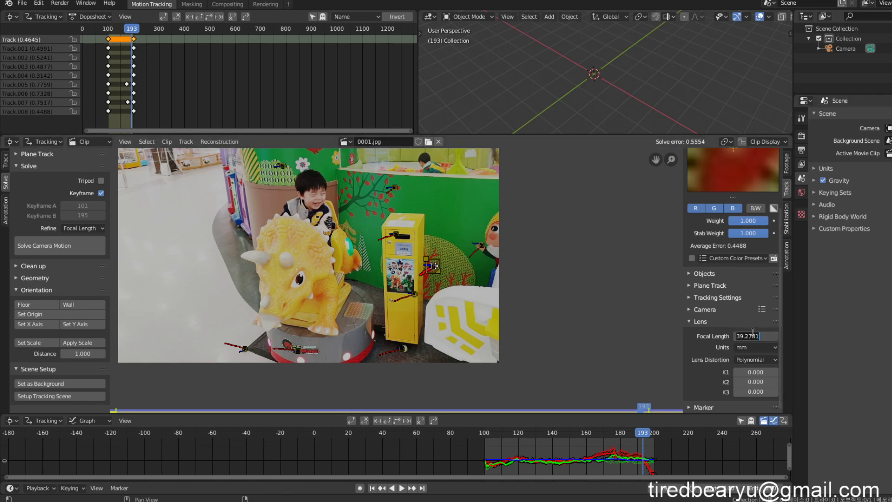
type("24")
key("Return")
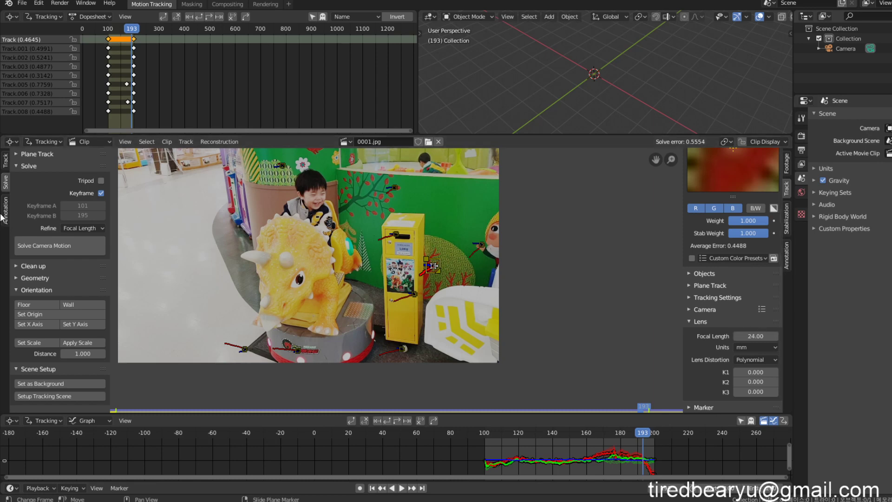
left_click(73, 228)
left_click(85, 238)
left_click(68, 244)
mouse_move(511, 305)
middle_mouse_down()
mouse_move(533, 253)
mouse_move(528, 304)
middle_mouse_up()
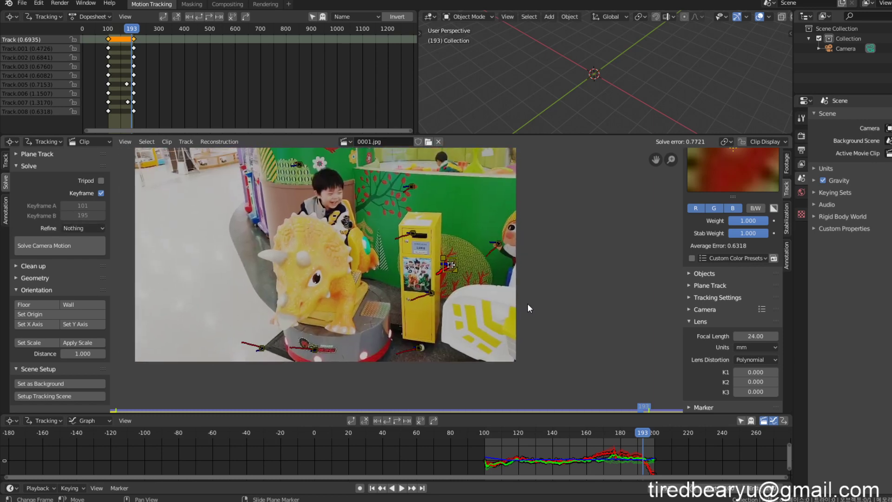
Enlarge the 3D viewport, set the clip as the camera background and view the scene through the camera.
left_click_drag(473, 136, 500, 178)
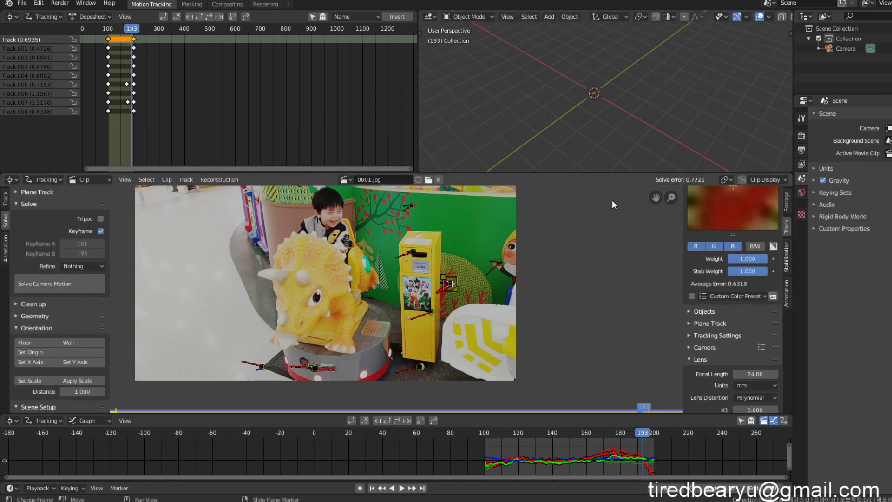
scroll(28, 312, "down", 3)
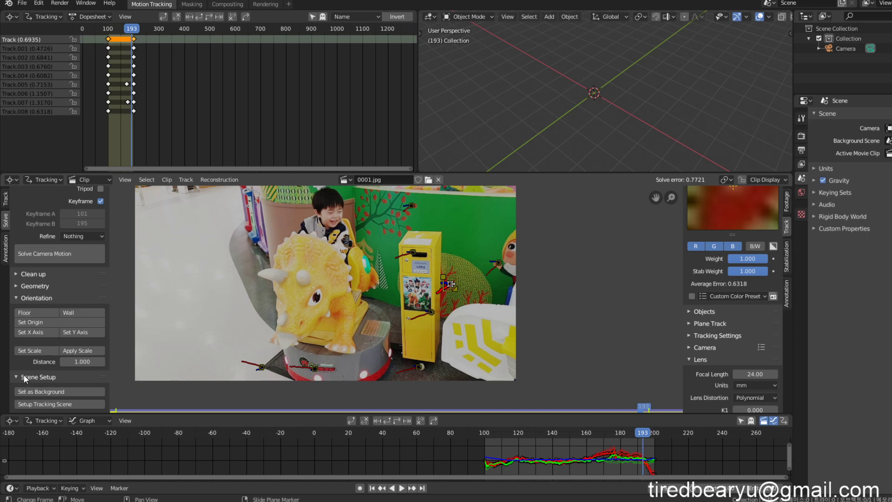
left_click(55, 393)
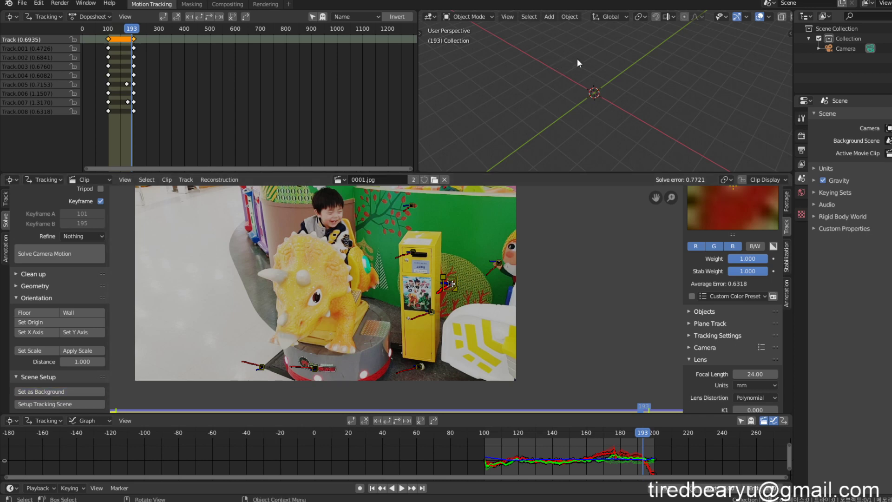
key("KP_0")
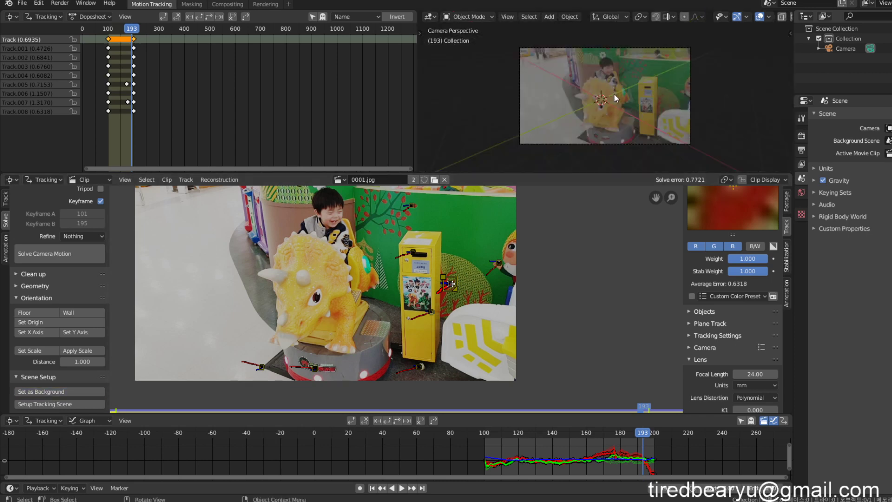
key("Home")
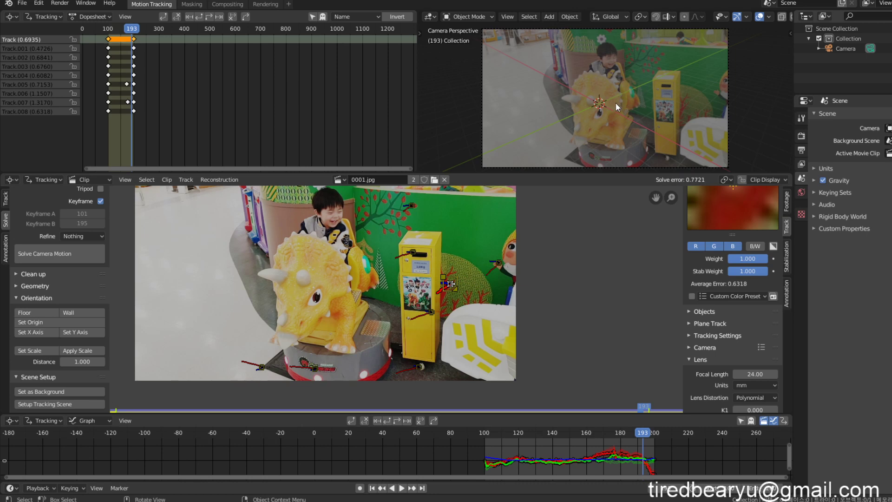
key("KP_0")
key("KP_0")
key("KP_0")
key("KP_0")
Set up the tracking scene, and select the marker at the yellow machine's coin slot to locate its reconstructed point in the 3D view.
left_click(42, 405)
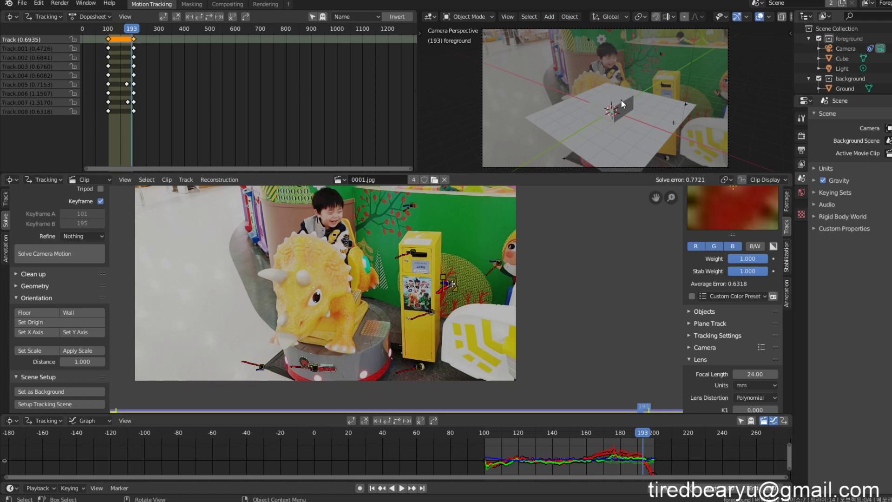
middle_click_drag(613, 124, 653, 93)
left_click_drag(671, 96, 613, 95)
middle_click_drag(613, 95, 698, 104)
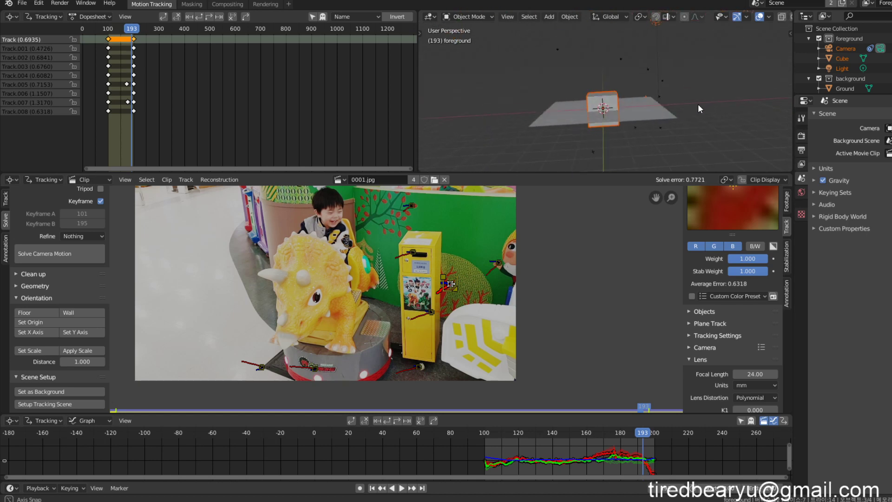
left_click(414, 254)
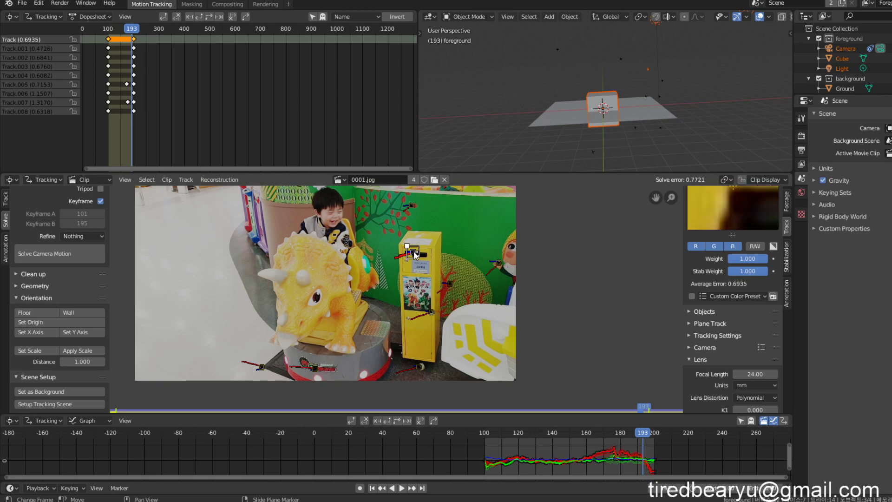
Select the upper and lower markers on the yellow machine in turn and compare their reconstructed points in the 3D view.
left_click(432, 313)
left_click(413, 251)
left_click(433, 312)
middle_click_drag(576, 139, 559, 126)
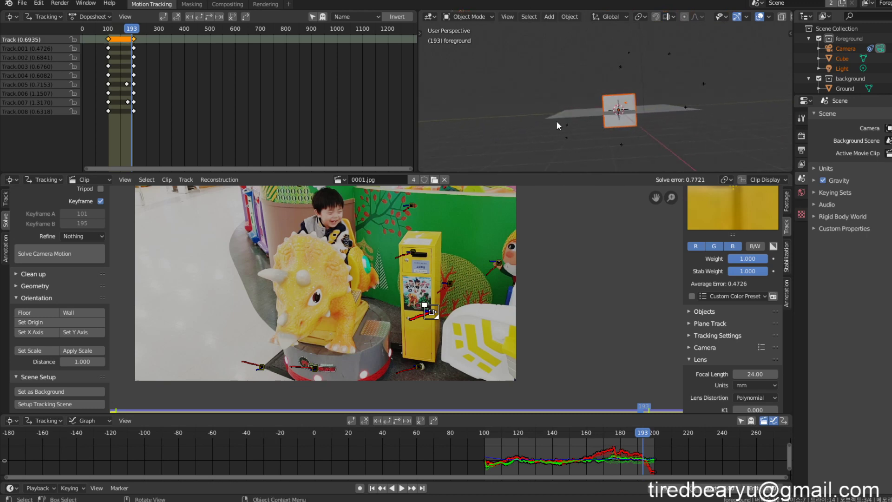
left_click(620, 66)
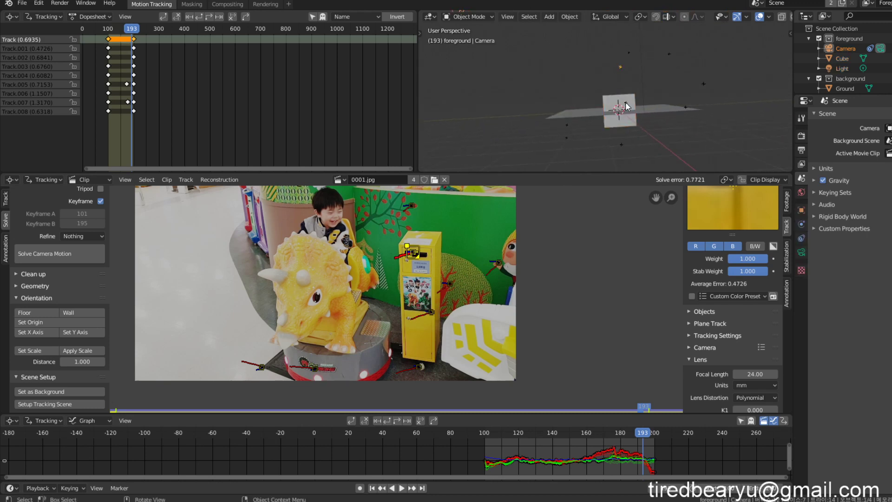
middle_click_drag(635, 150, 749, 153)
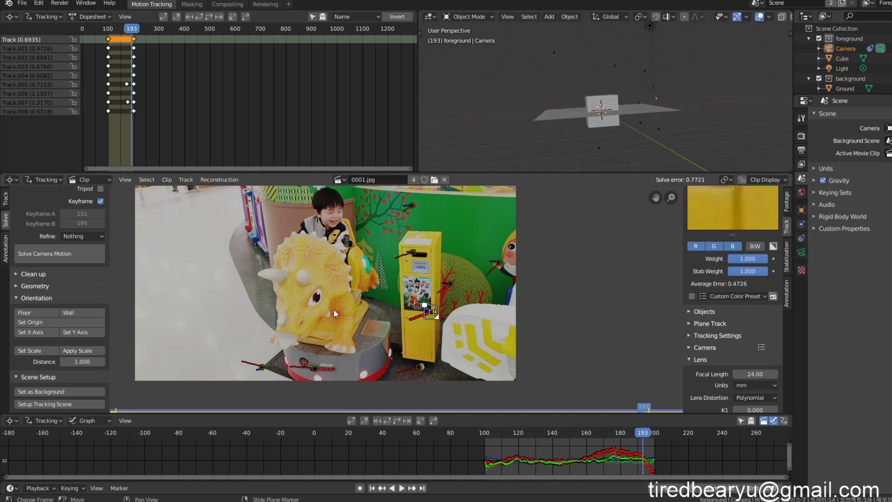
Select the markers near the floor at the yellow machine's foot and the dinosaur ride's base to identify their reconstructed points in the 3D view.
left_click(263, 367)
left_click(419, 368)
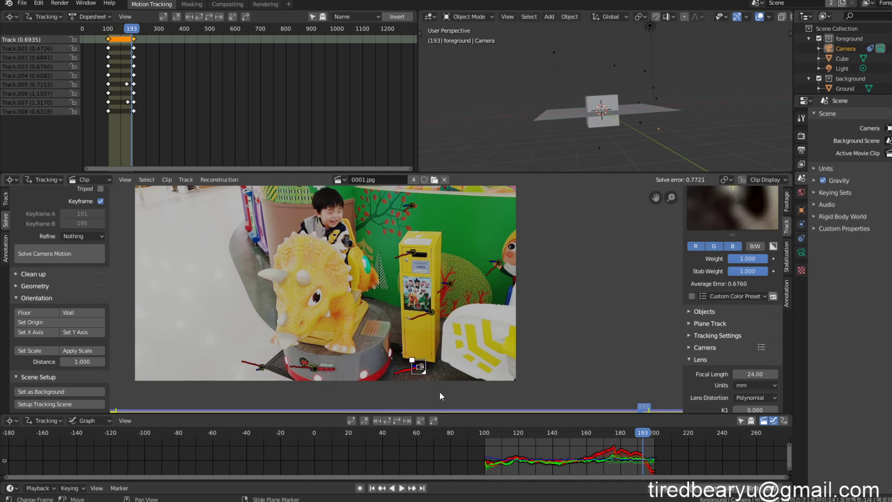
left_click(263, 367)
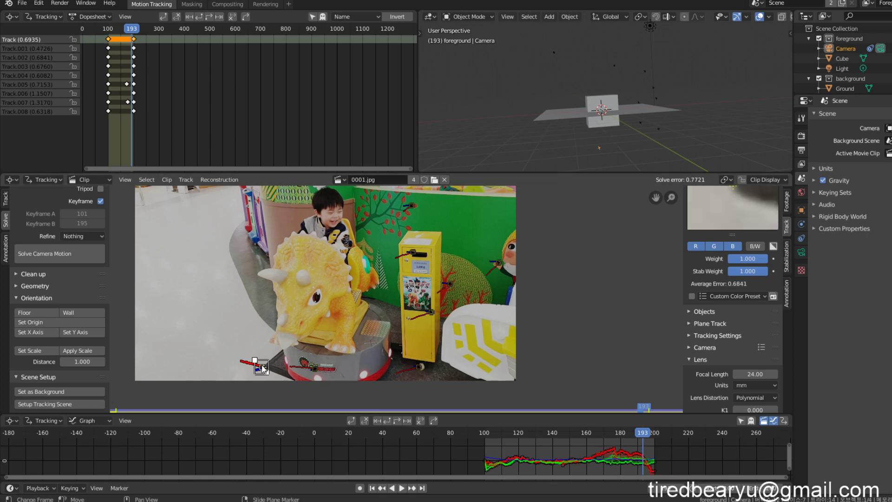
middle_click_drag(653, 122, 569, 109)
mouse_move(575, 127)
middle_mouse_down()
mouse_move(574, 137)
mouse_move(546, 148)
middle_mouse_up()
left_click(627, 141)
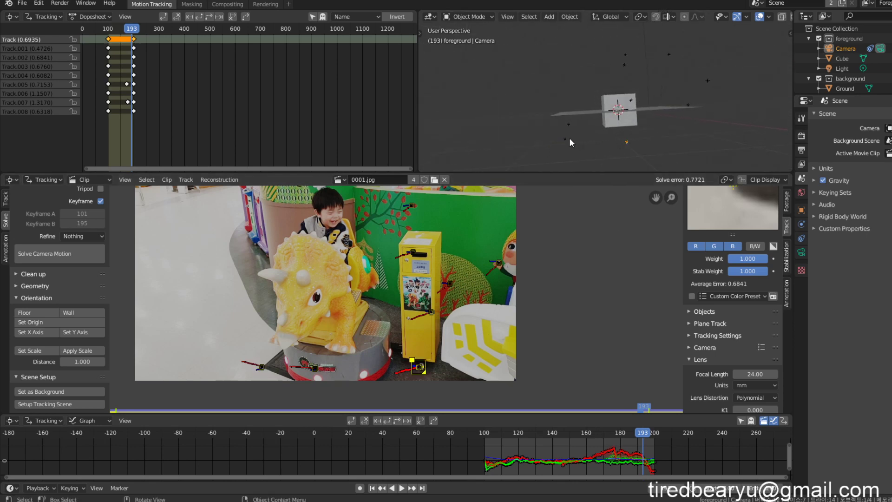
left_click(569, 124)
middle_click_drag(352, 401, 348, 348)
scroll(345, 264, "up", 4)
scroll(459, 237, "down", 3)
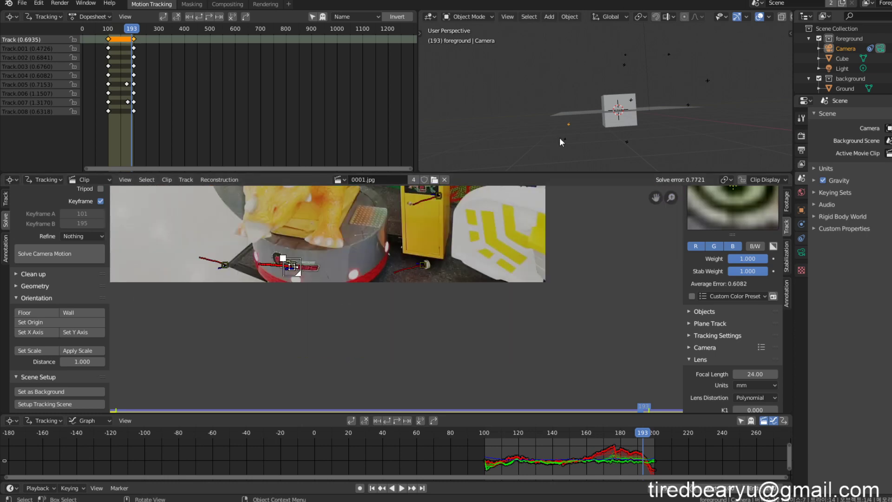
Move the Ground plane down along the Z axis by about 1.74 m to the level of the lowest track points.
middle_click_drag(590, 132, 632, 113)
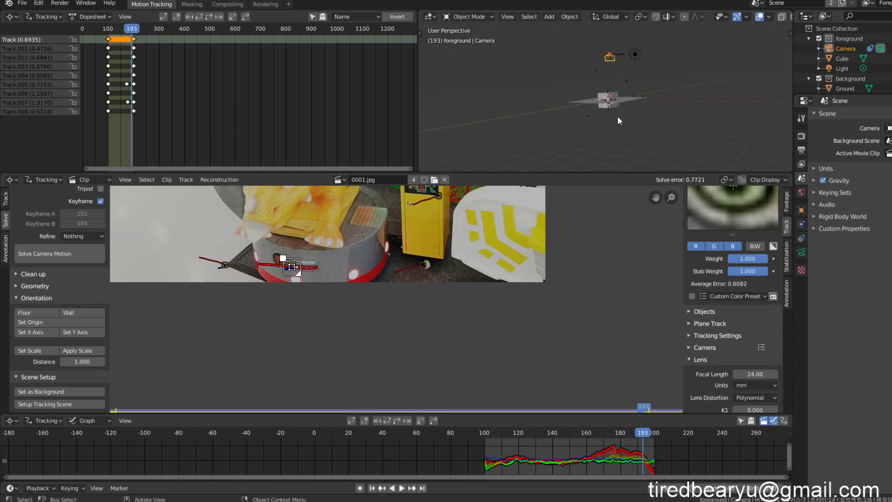
scroll(632, 98, "up", 3)
left_click(643, 102)
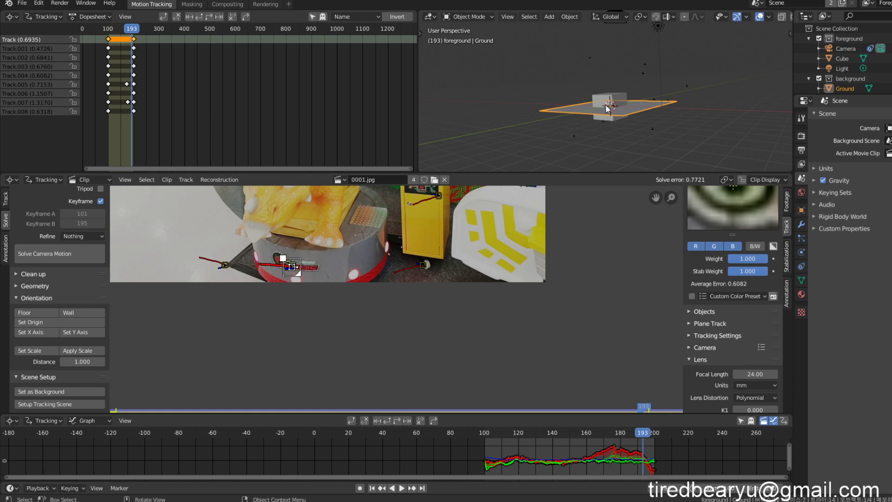
key("g")
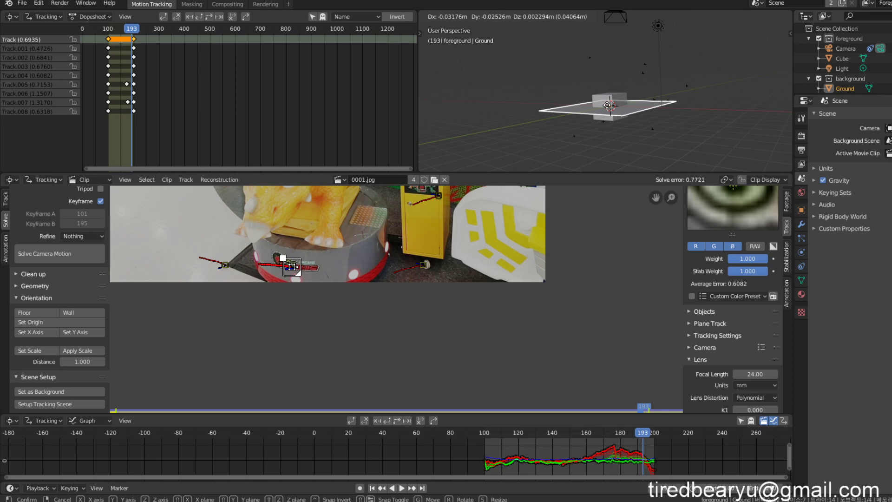
key("z")
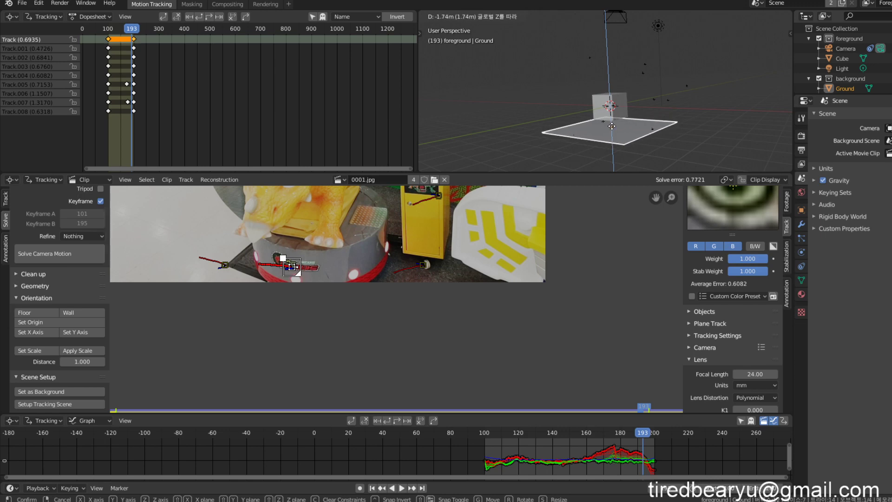
left_click(611, 127)
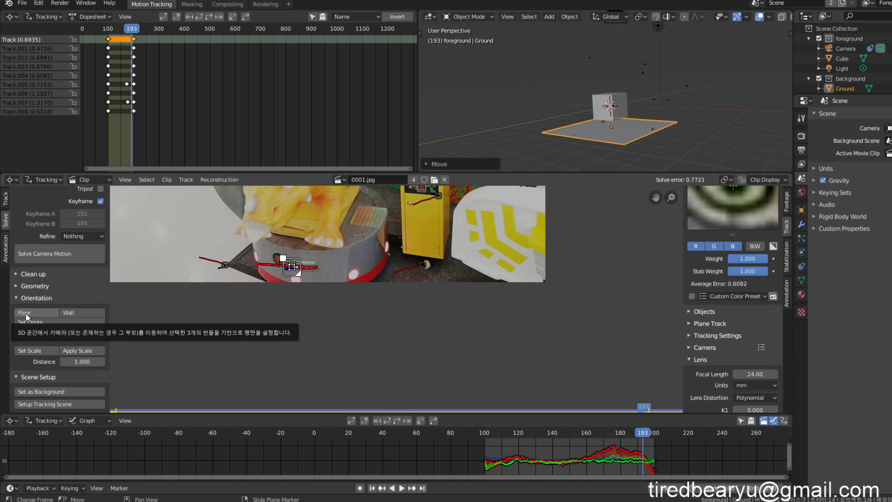
Move the Cube down along the Z axis by about 0.69 m so it sits on the Ground plane.
left_click(629, 98)
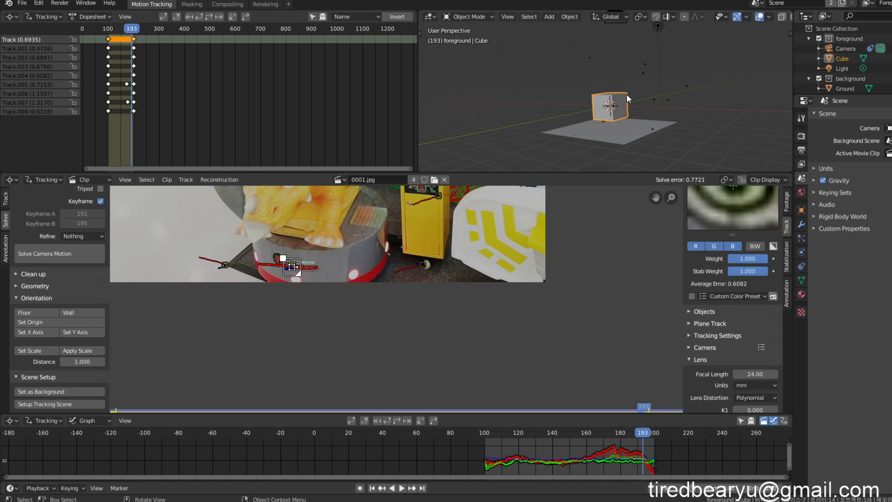
key("g")
key("z")
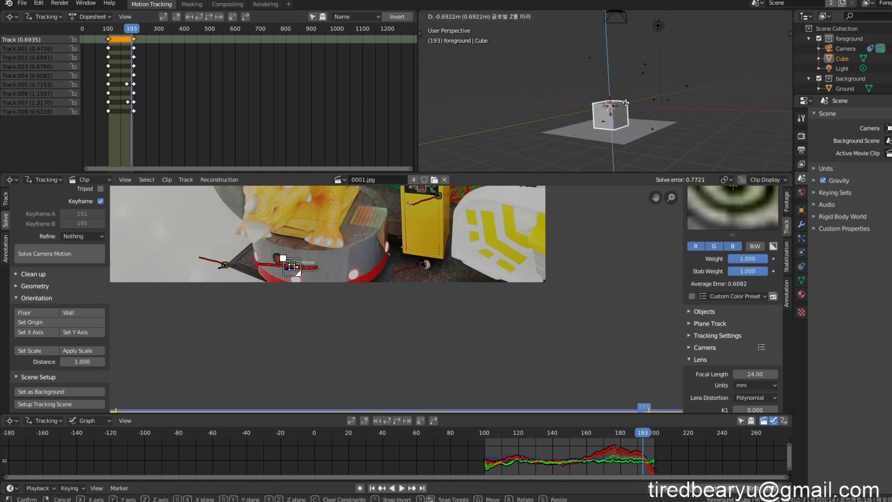
left_click(626, 103)
middle_click_drag(713, 135, 690, 145)
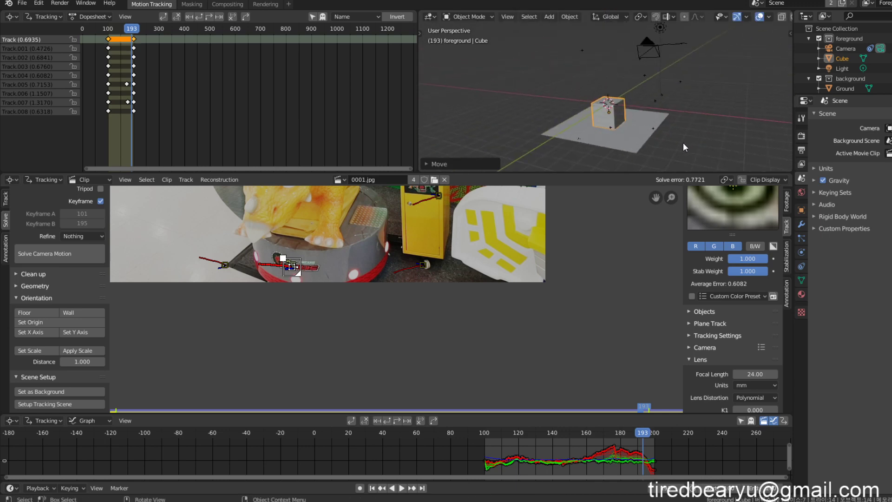
Through the camera view, move the Cube along the X and Y axes onto the bare floor beside the dinosaur ride.
key("KP_0")
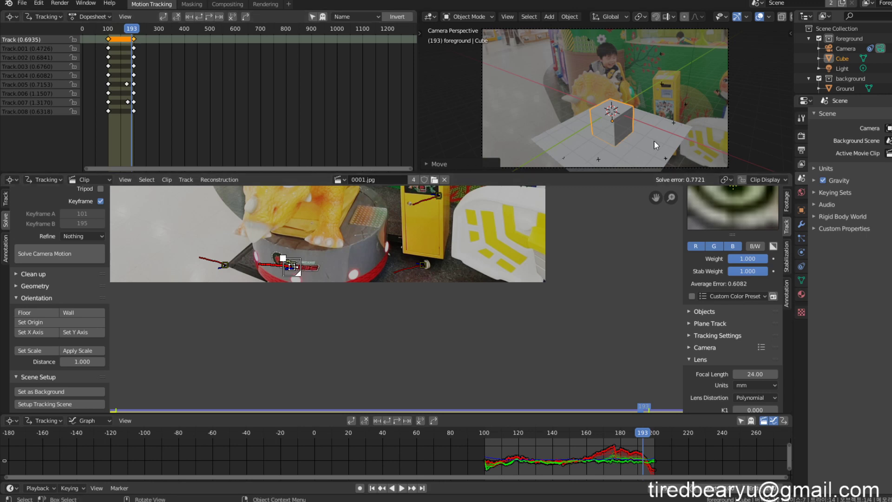
key("g")
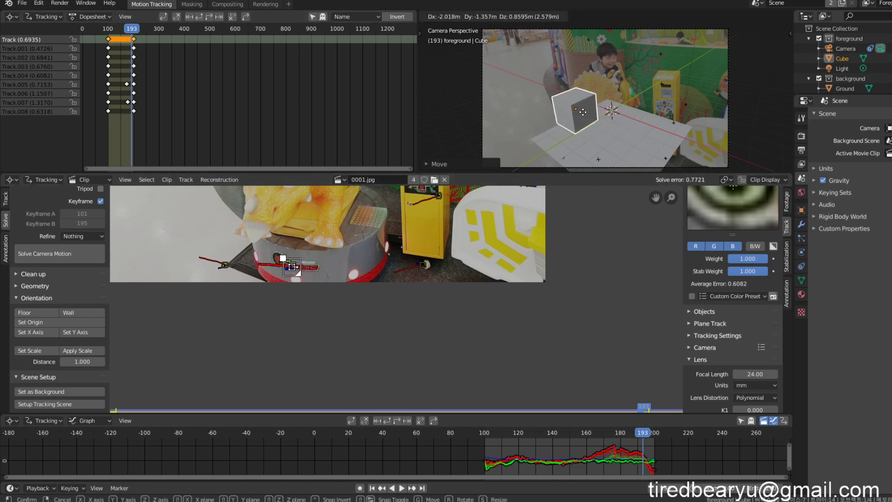
key("x")
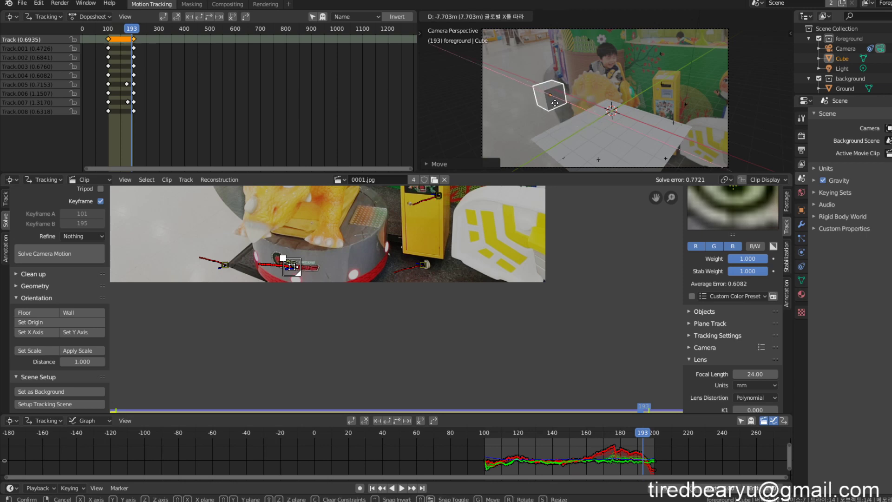
left_click(561, 111)
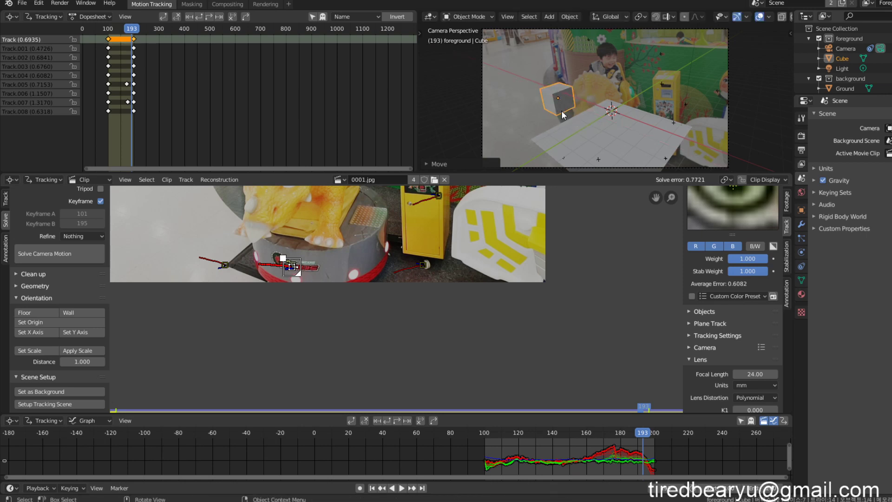
key("g")
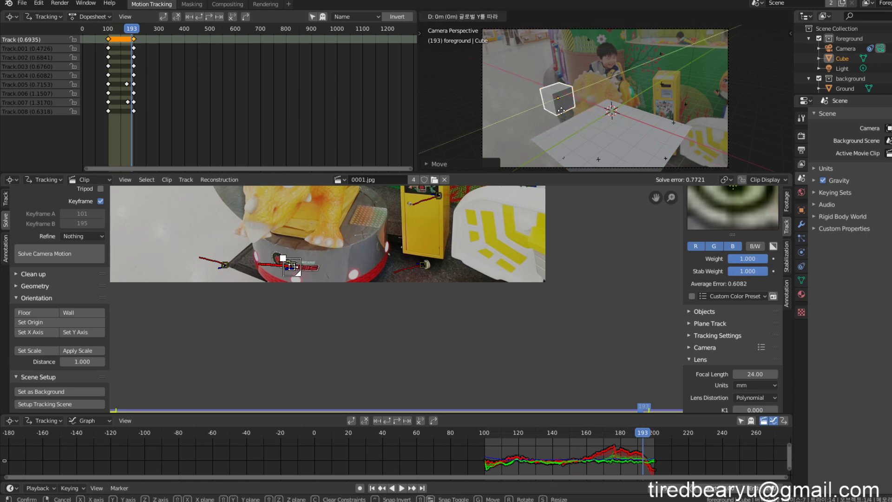
left_click(522, 126)
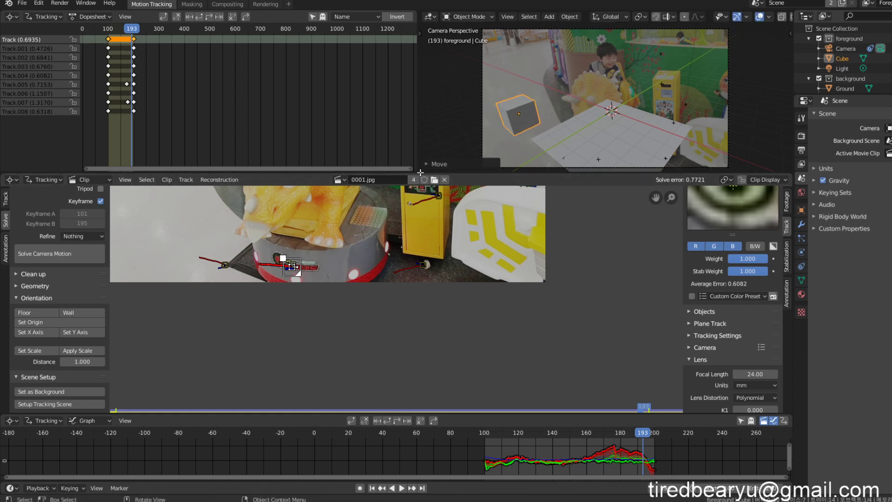
Enlarge the 3D viewport and go back to frame 114 to check the Cube against the footage.
left_click_drag(421, 173, 406, 345)
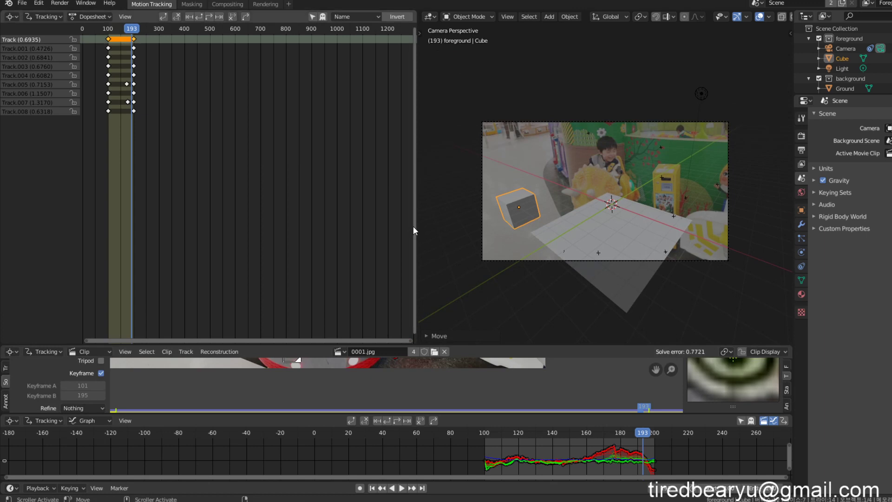
left_click_drag(644, 433, 508, 432)
Inspect the track points around the Ground plane from a free perspective and recheck the camera view at frame 113.
left_click(482, 216)
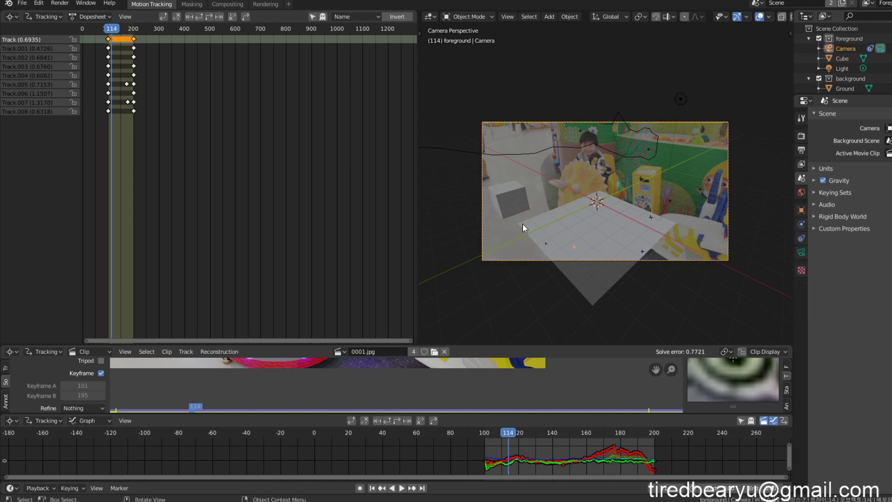
left_click(544, 260)
scroll(560, 249, "up", 2)
middle_click_drag(559, 249, 600, 238)
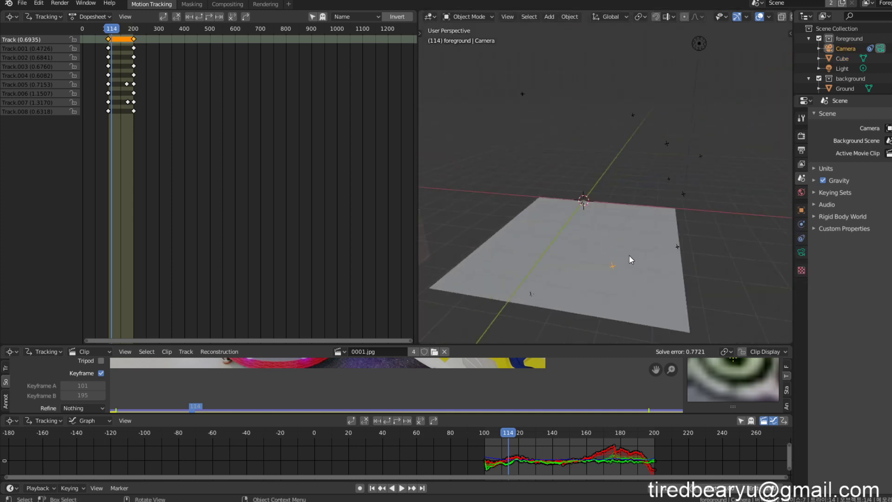
key("KP_0")
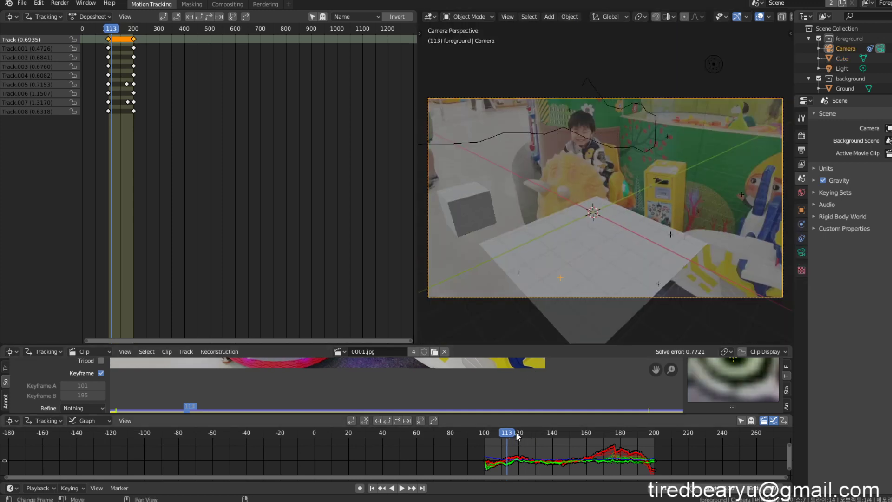
mouse_move(516, 432)
left_mouse_down()
mouse_move(635, 432)
mouse_move(486, 440)
mouse_move(634, 444)
mouse_move(515, 449)
mouse_move(490, 443)
mouse_move(654, 434)
mouse_move(489, 444)
mouse_move(506, 443)
left_mouse_up()
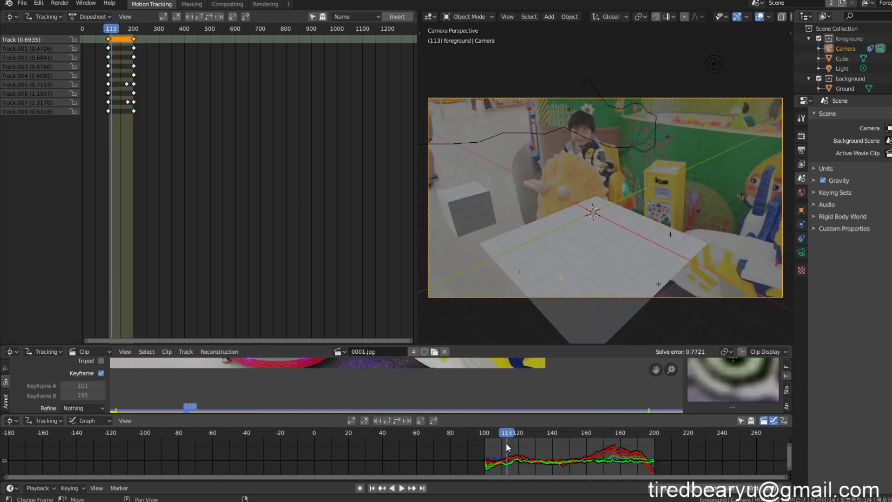